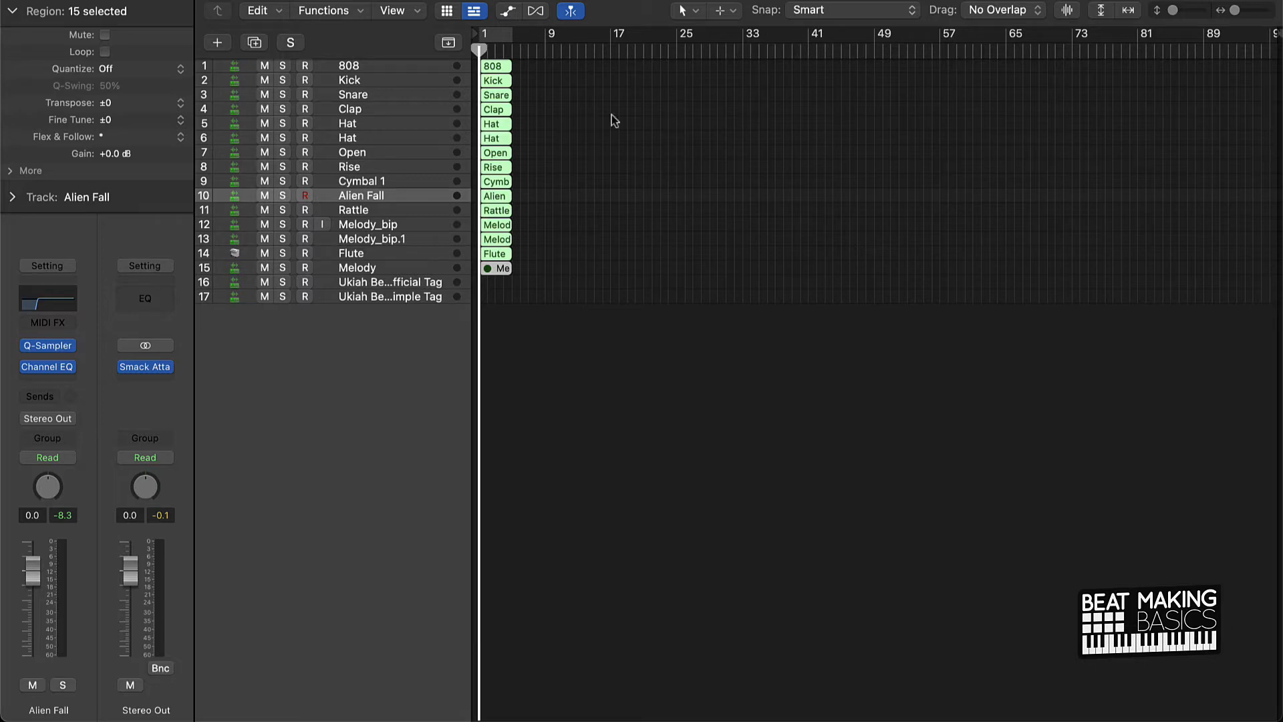
# - Play the beat with bars 1 to 4 cycling and lower the Stereo Out volume to -2.9 dB
pyautogui.click(496, 36)
pyautogui.press('space')
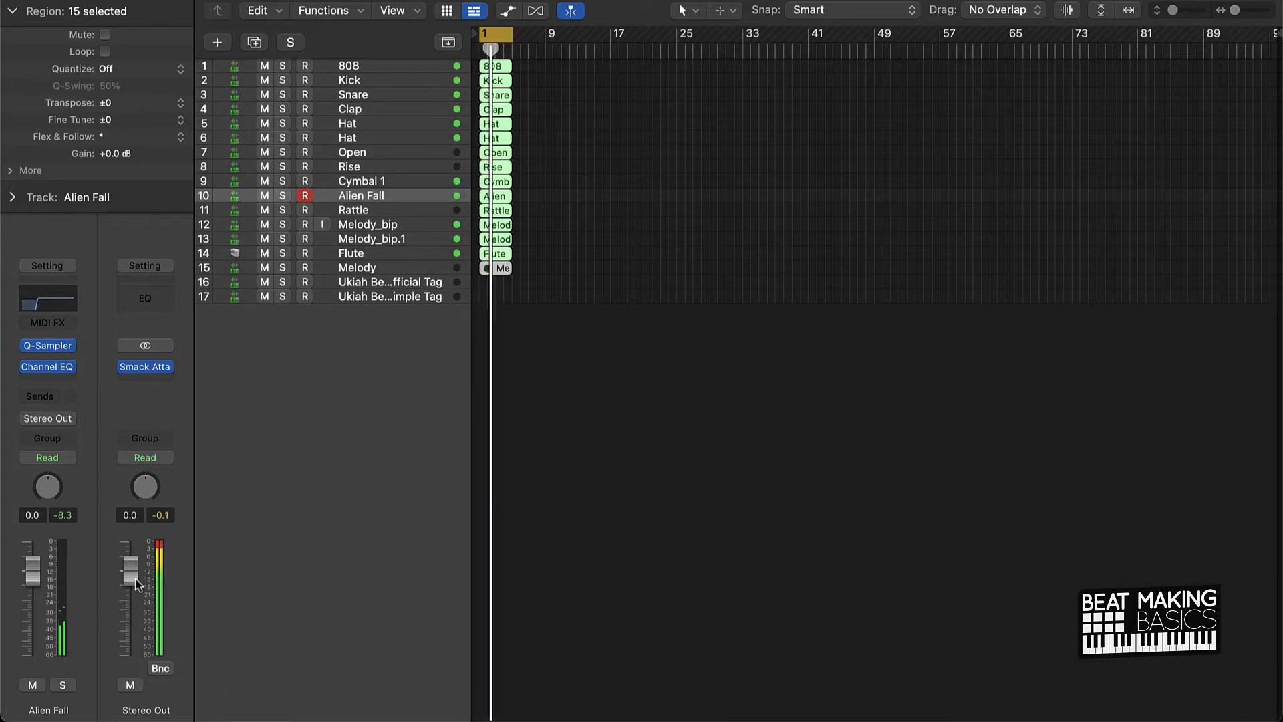
pyautogui.moveTo(130, 573); pyautogui.dragTo(130, 587)
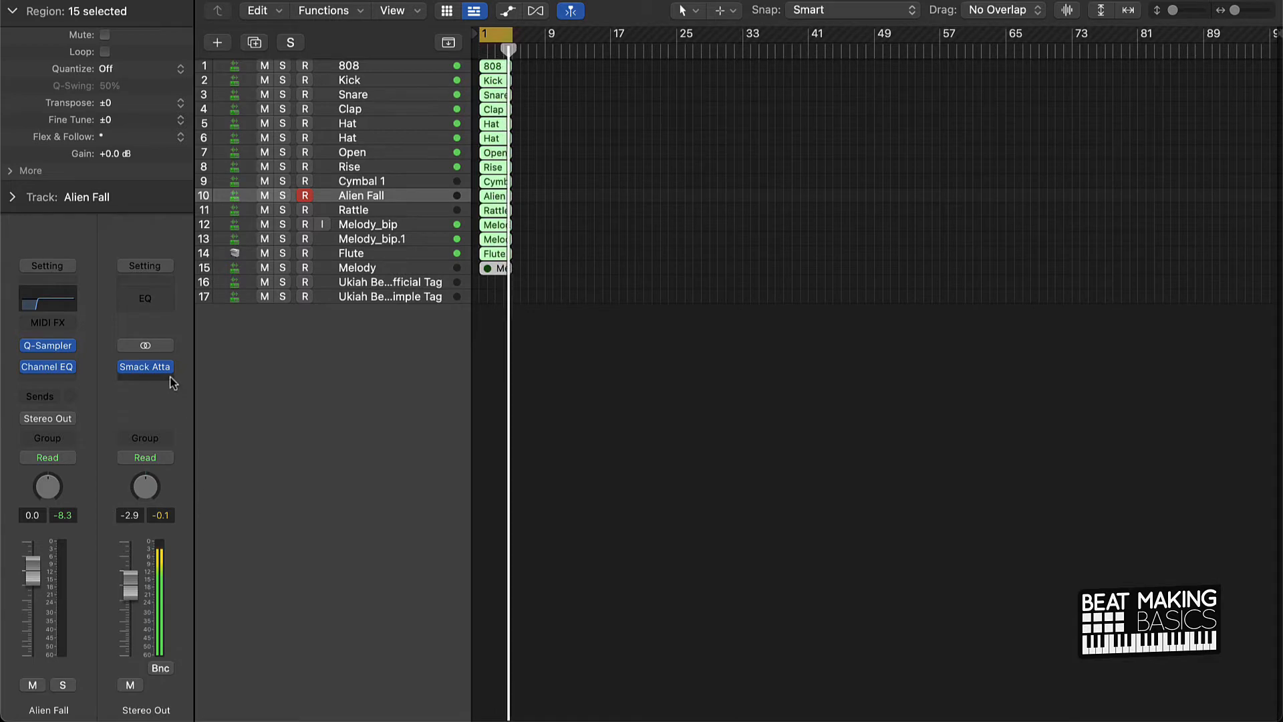
pyautogui.press('Return')
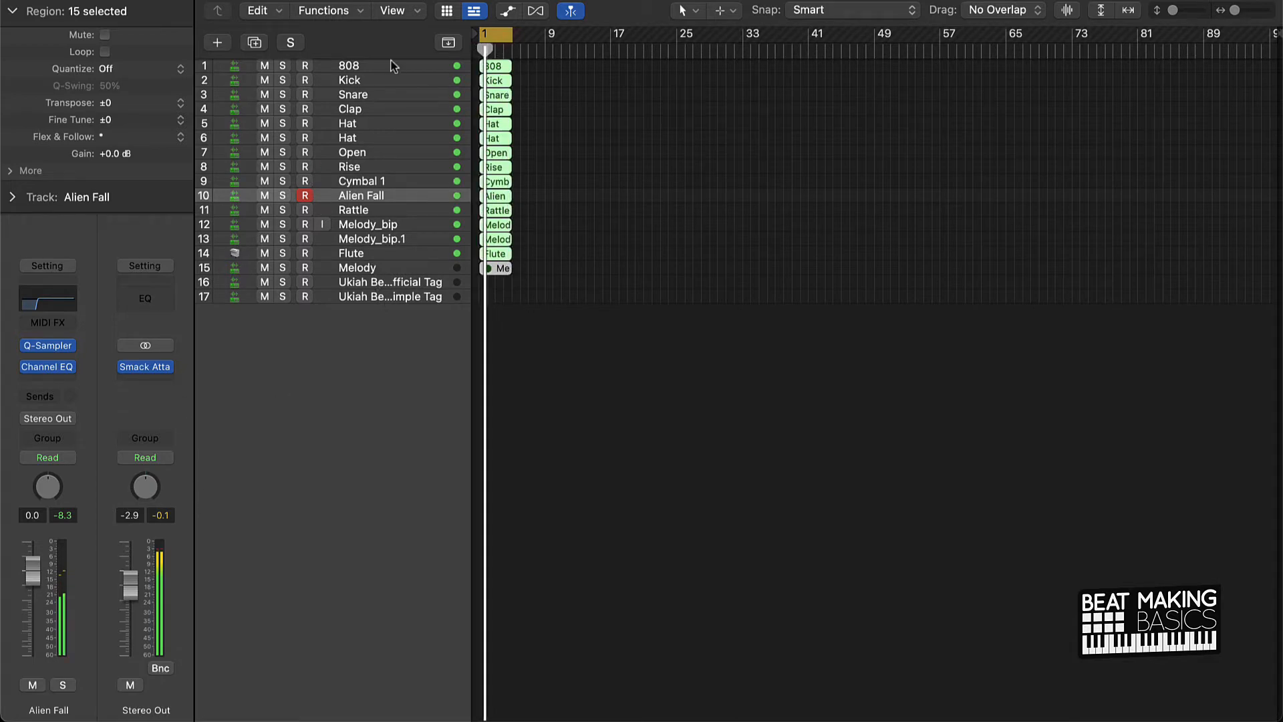
# - Set the 808 track's volume to -5.2 dB and the Kick track's volume to 0.4 dB
pyautogui.click(386, 66)
pyautogui.moveTo(32, 577); pyautogui.dragTo(32, 593)
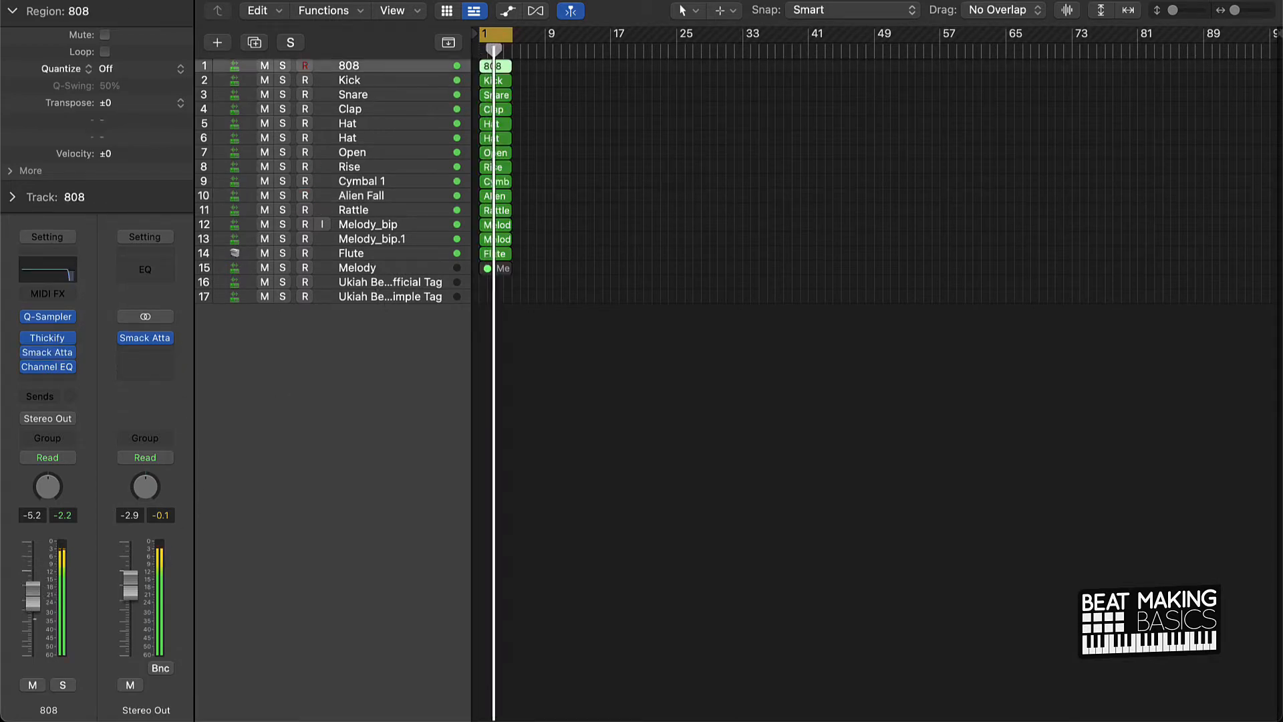
pyautogui.click(363, 80)
pyautogui.moveTo(32, 553); pyautogui.dragTo(32, 570)
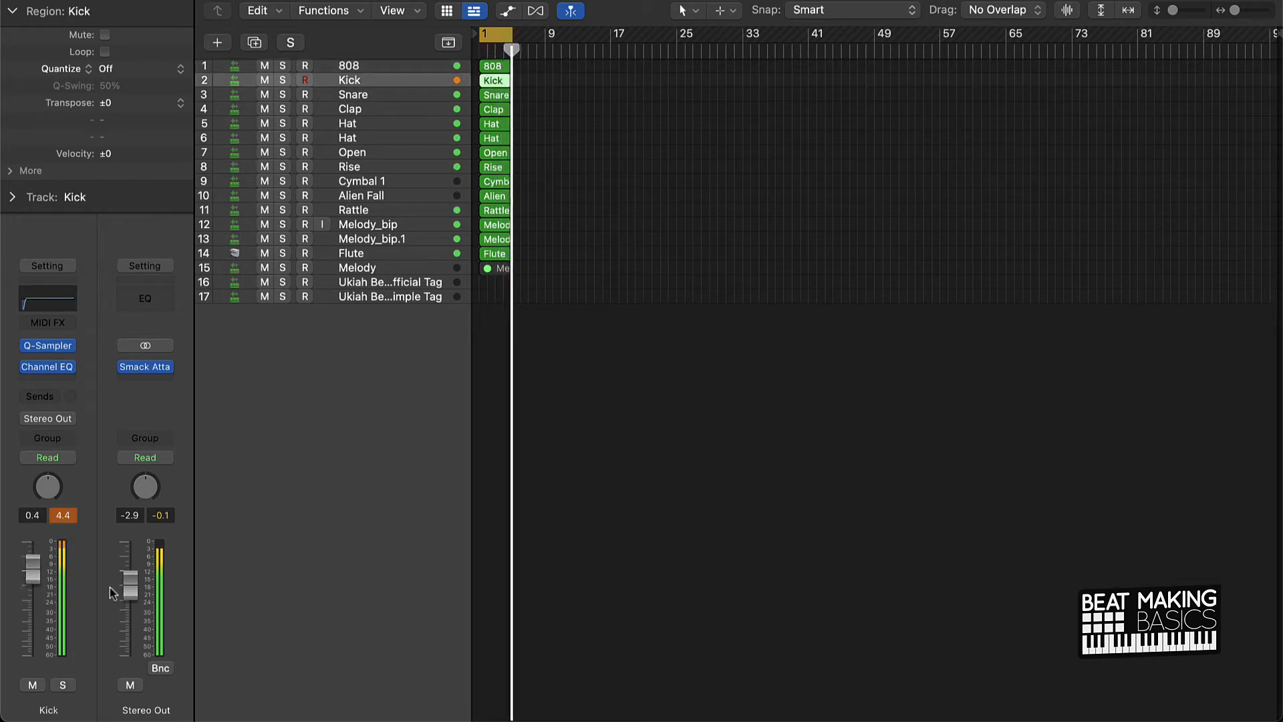
# - Reset the Stereo Out volume to 0.0 dB and deselect all regions
pyautogui.keyDown('alt'); pyautogui.click(132, 580); pyautogui.keyUp('alt')
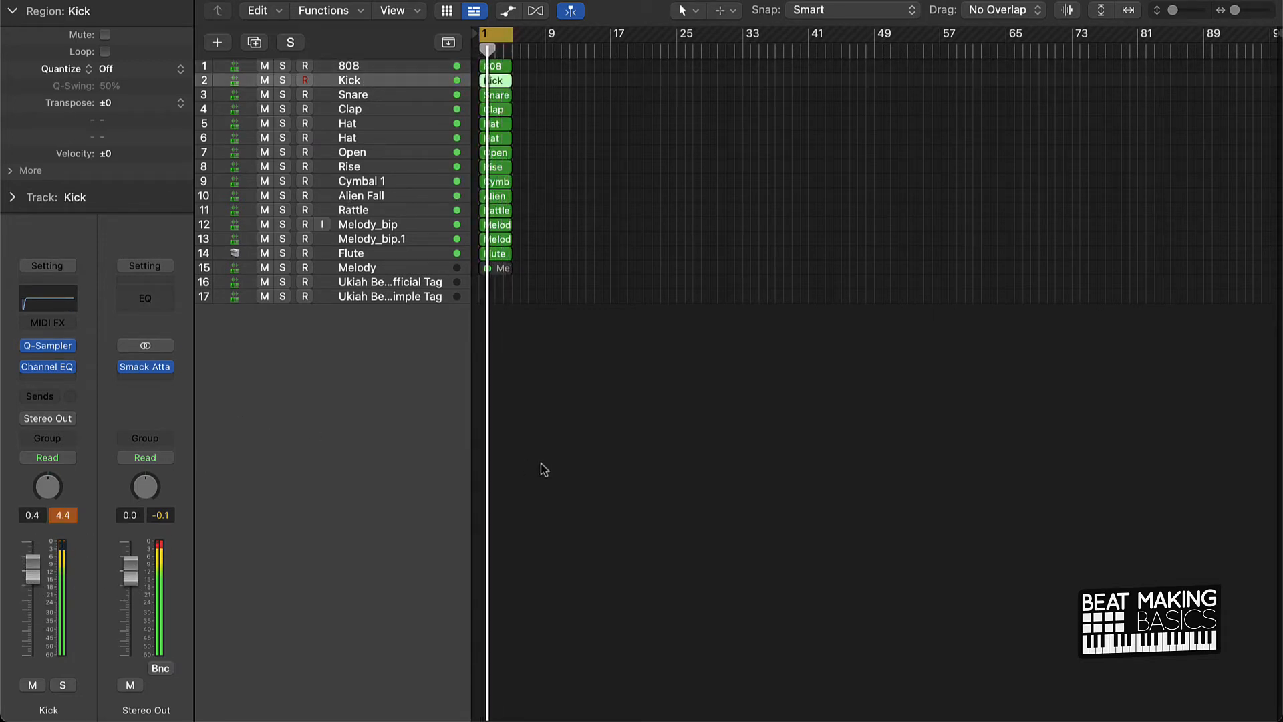
pyautogui.click(608, 447)
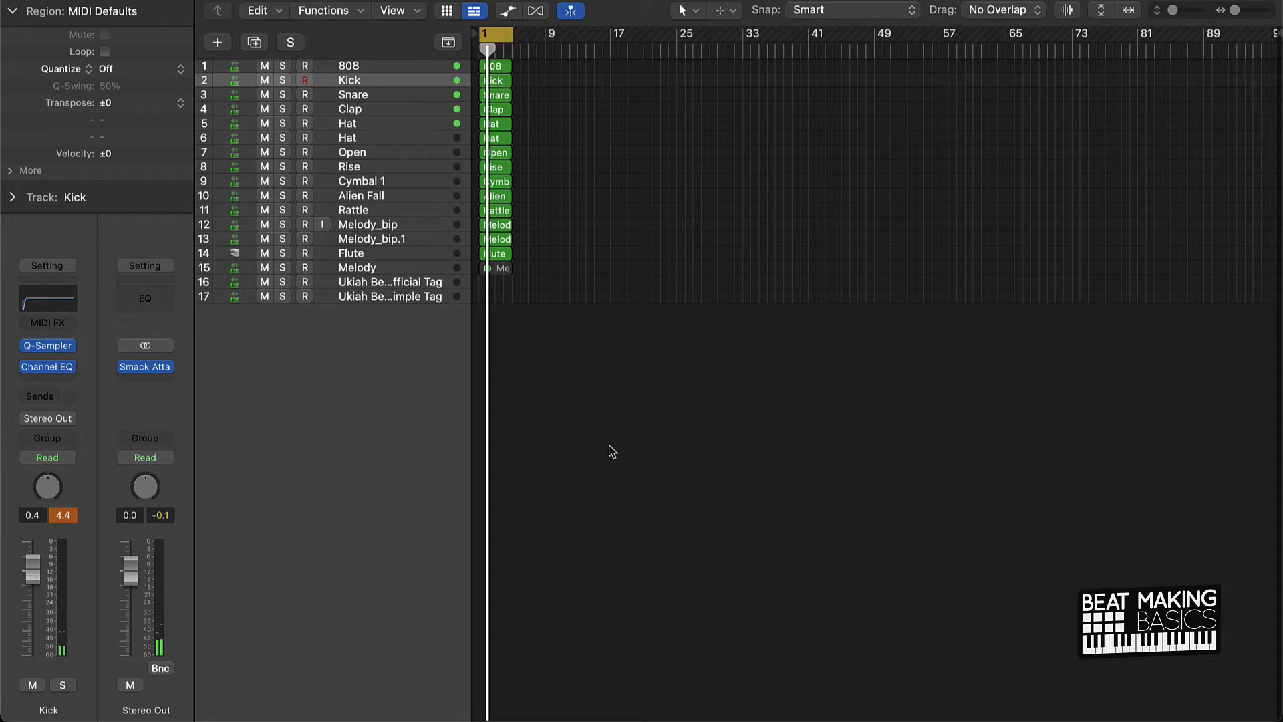
# - Delete the Melody track below Flute together with its muted region
pyautogui.click(423, 266)
pyautogui.press('Delete')
pyautogui.press('Delete')
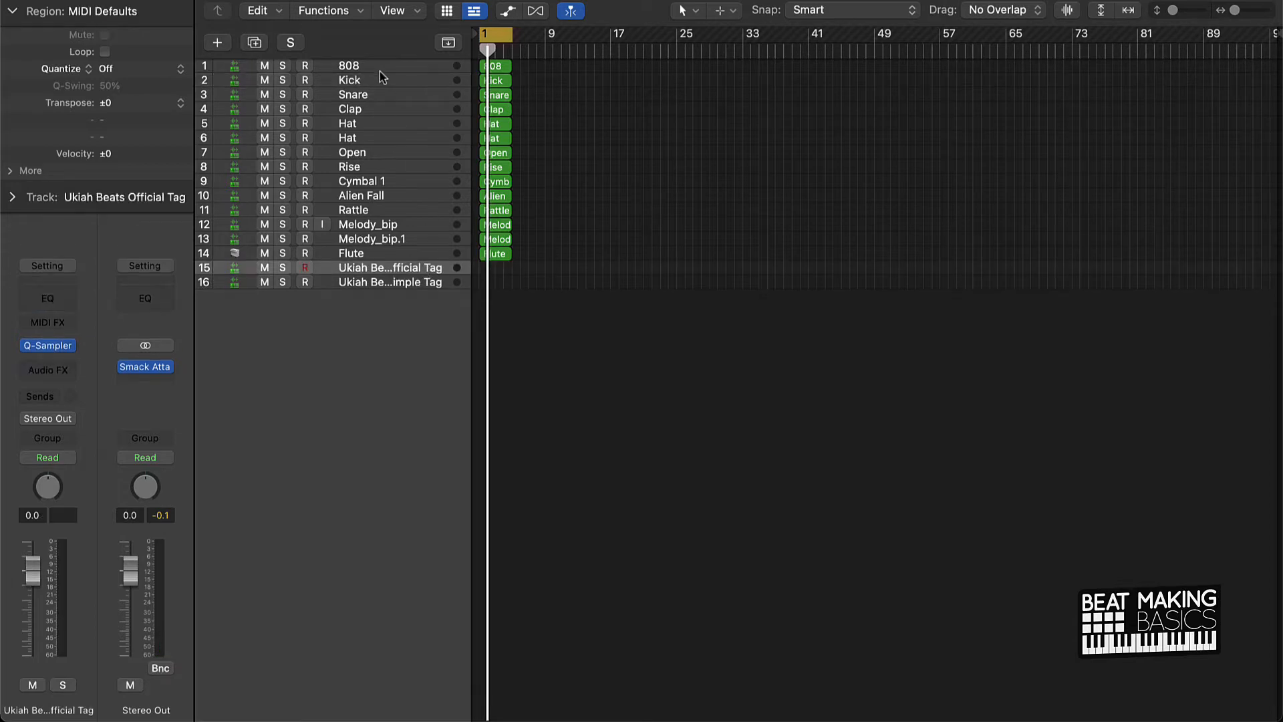
# - Rename the two Hat tracks as Hat 1 and Hat 2, in track order
pyautogui.doubleClick(365, 139)
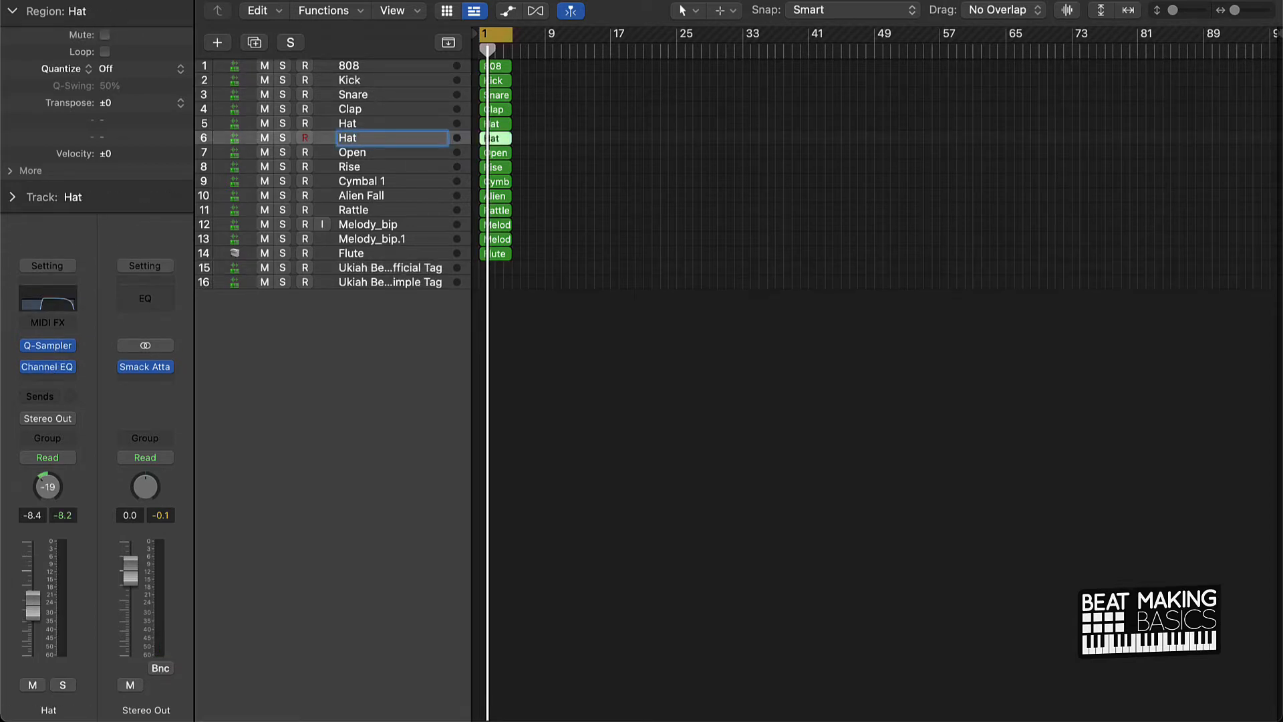
pyautogui.write('2')
pyautogui.doubleClick(367, 123)
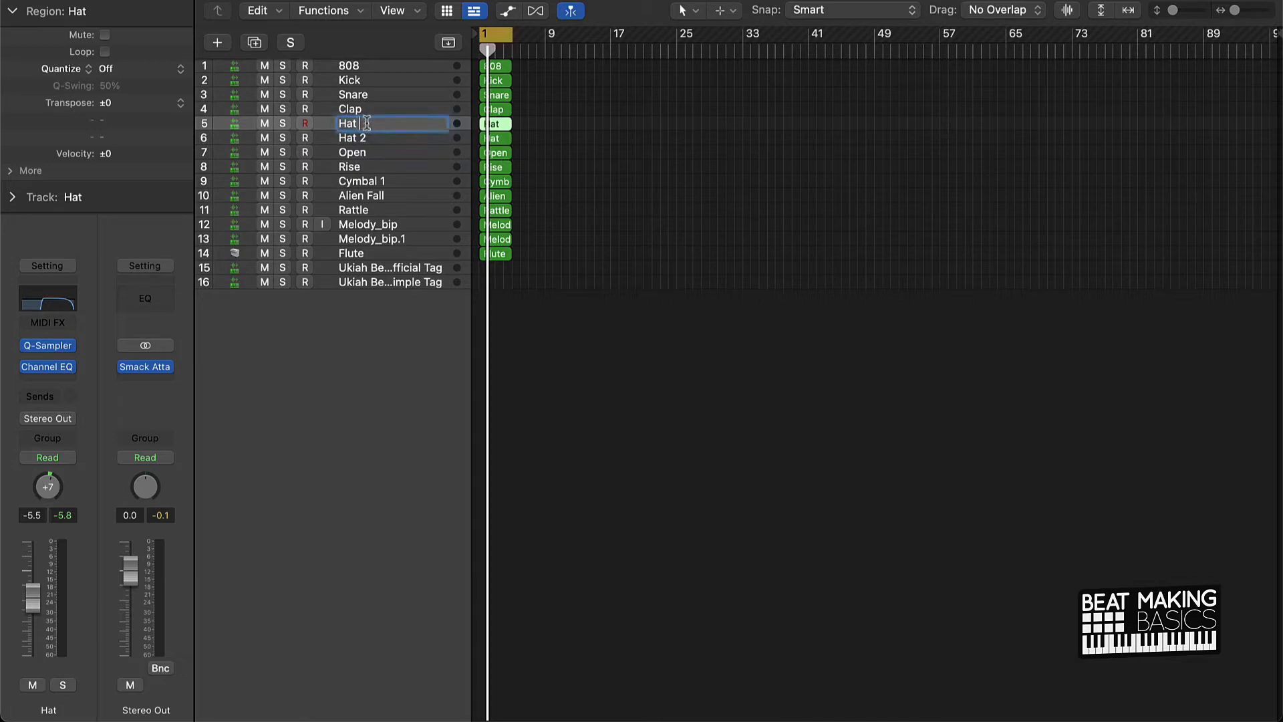
pyautogui.write('1')
pyautogui.press('Return')
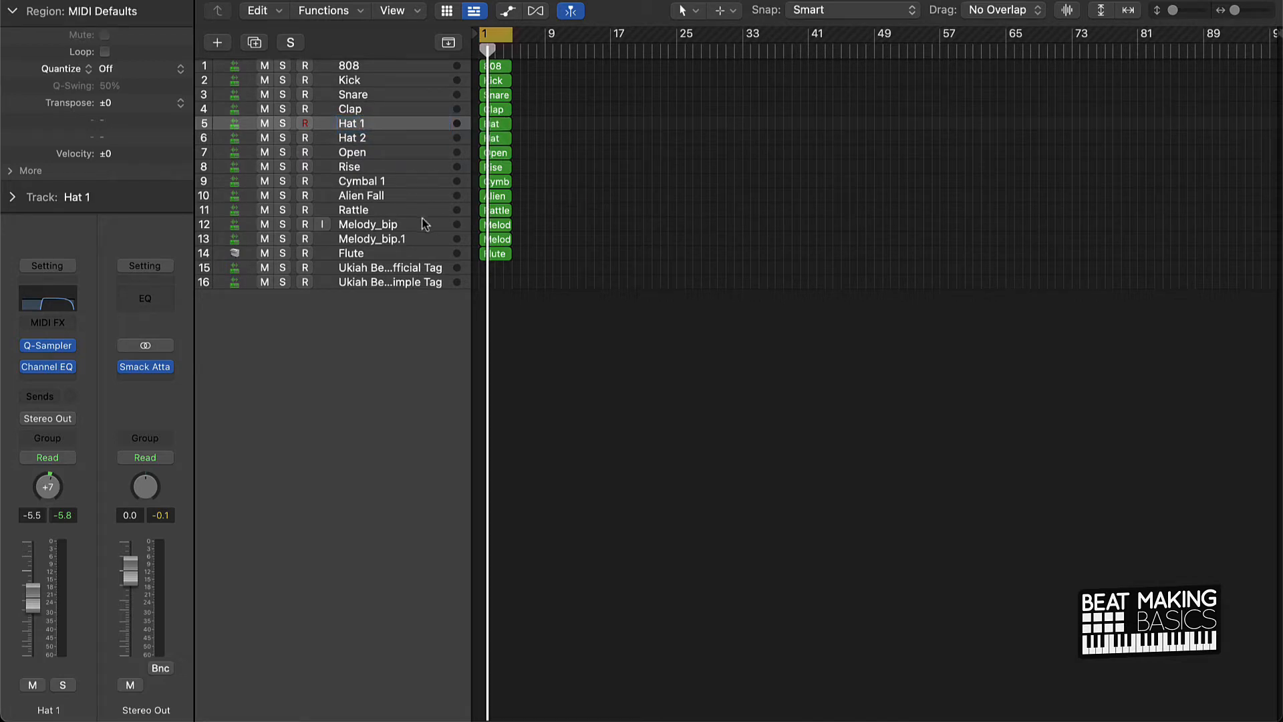
# - Rename the Melody_bip track as Melody 1 and the Melody_bip.1 track as Melody 2
pyautogui.doubleClick(376, 224)
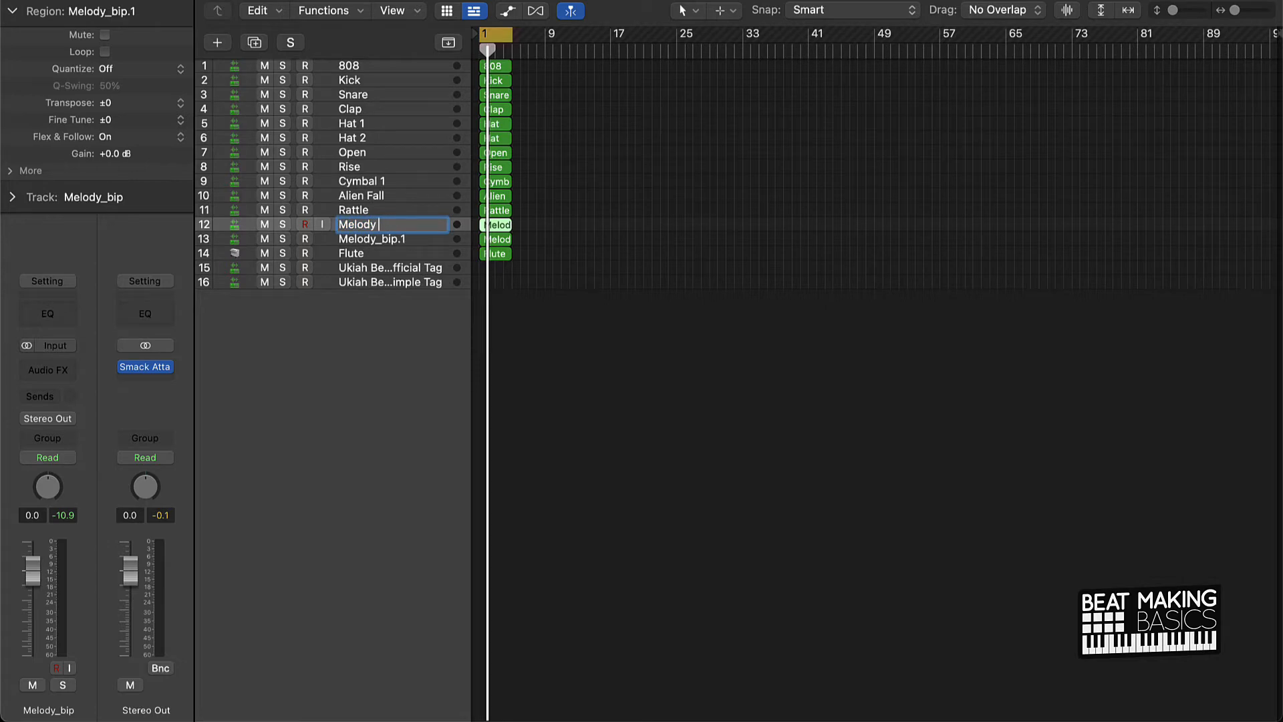
pyautogui.press('Tab')
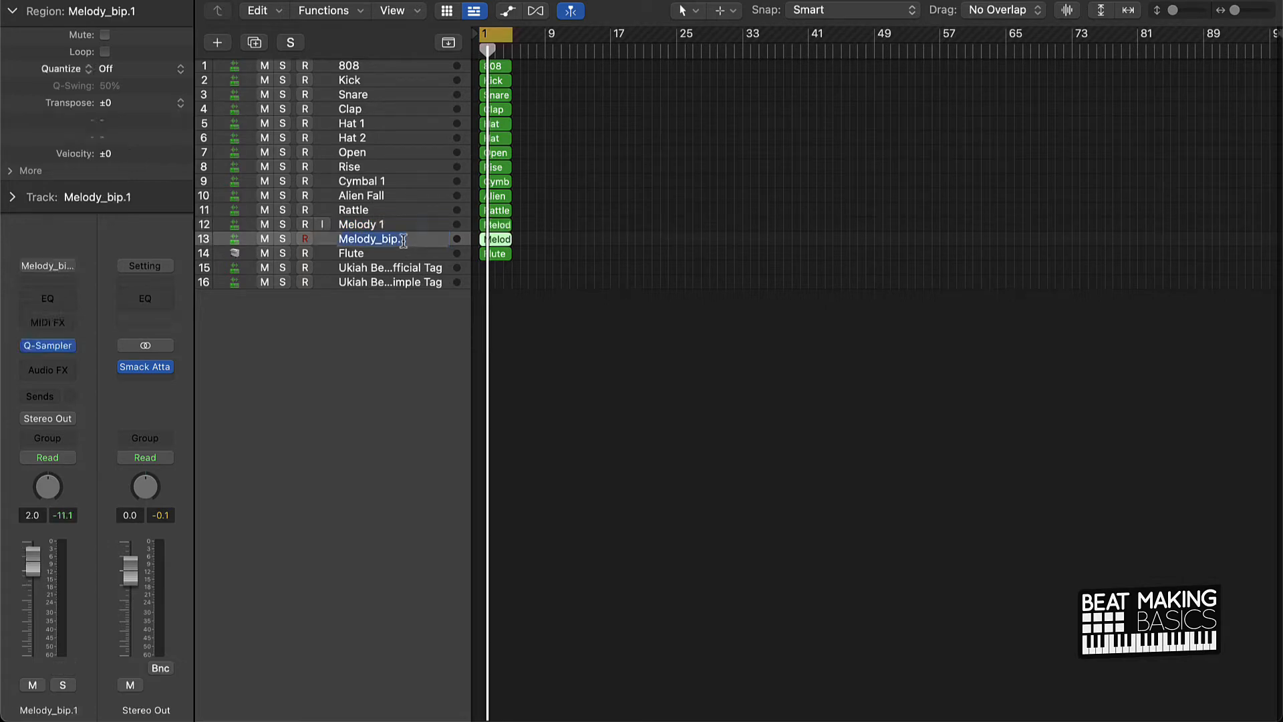
pyautogui.press('BackSpace')
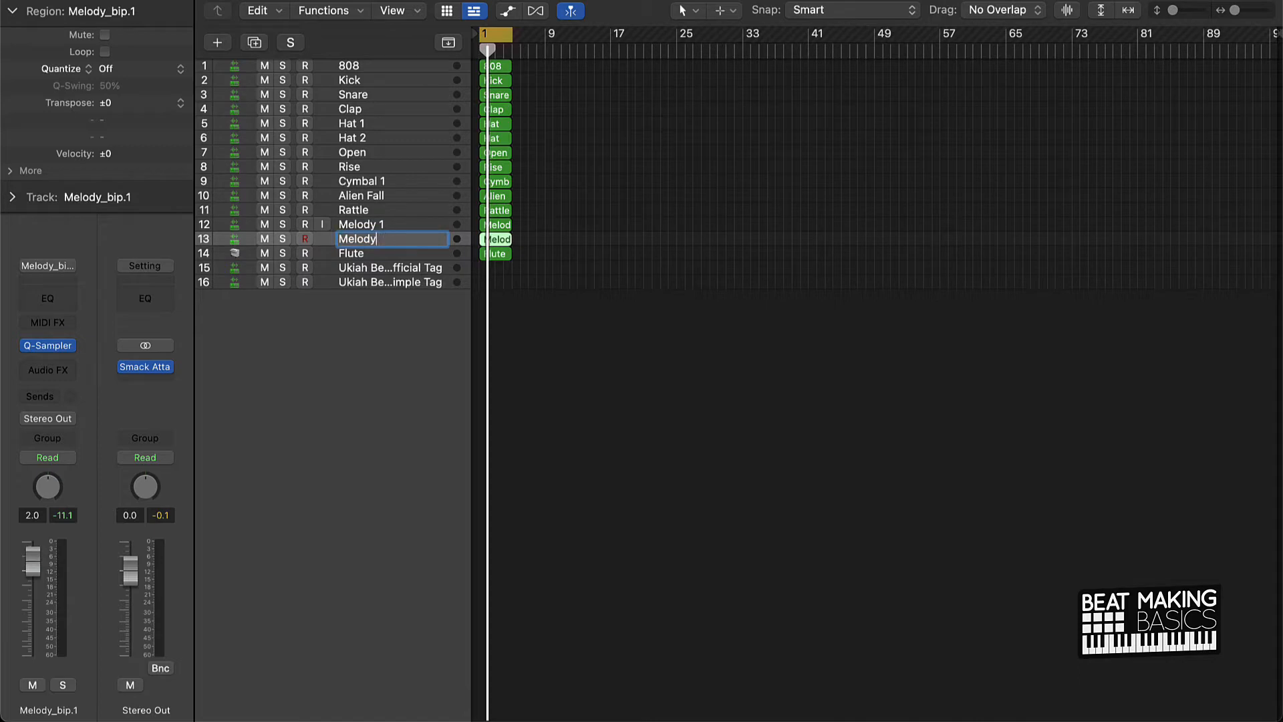
pyautogui.write('2')
pyautogui.press('Return')
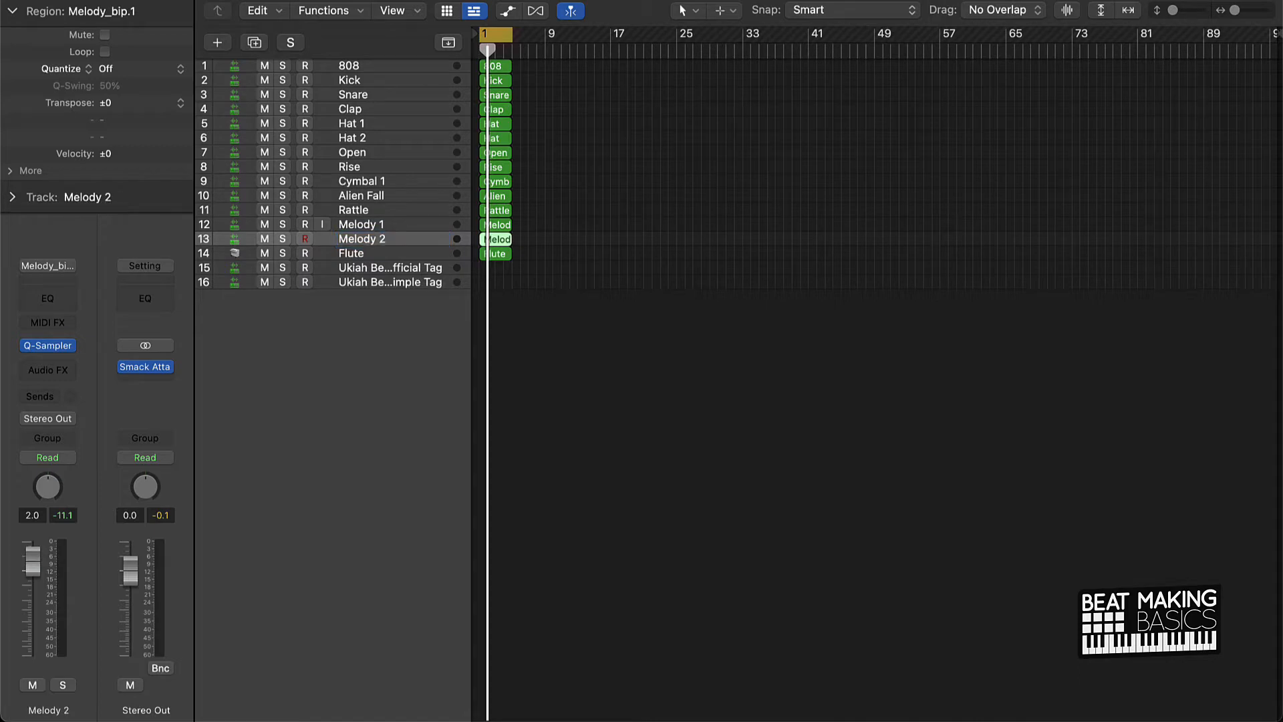
# - Copy all regions of the four-bar loop and paste them at bar 5
pyautogui.click(782, 310)
pyautogui.press('super+a')
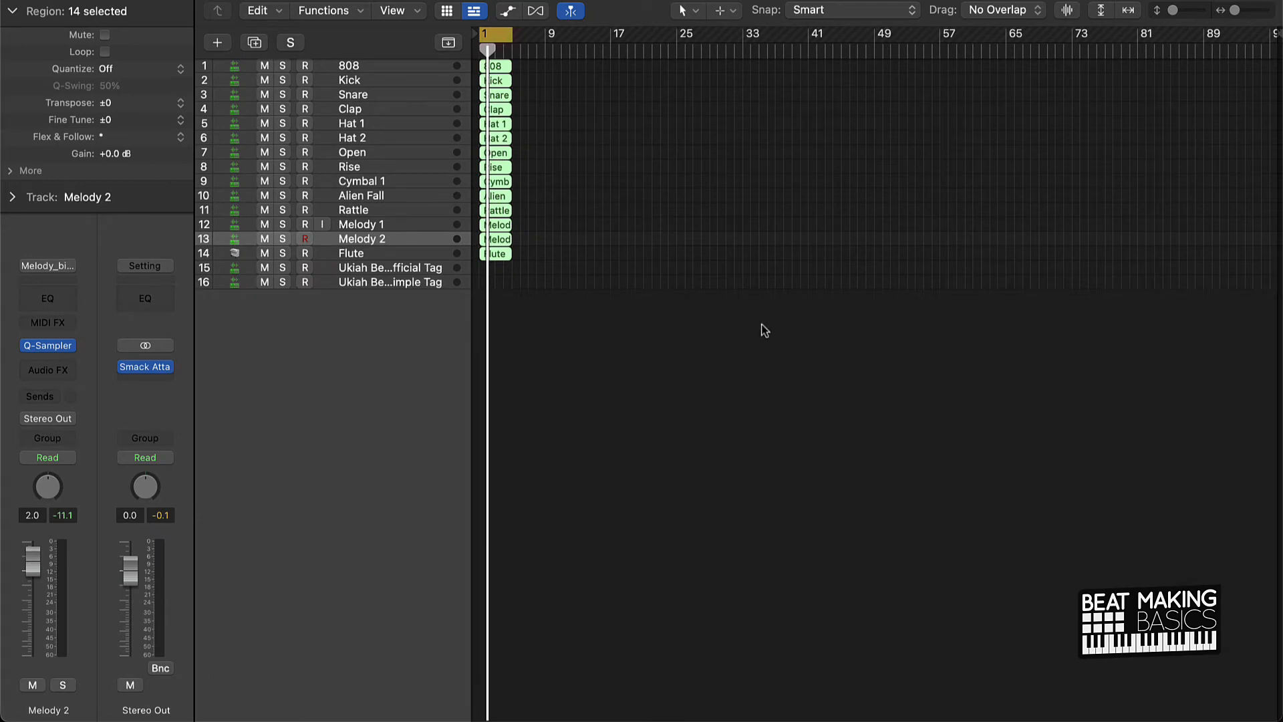
pyautogui.scroll(5, 739, 334)
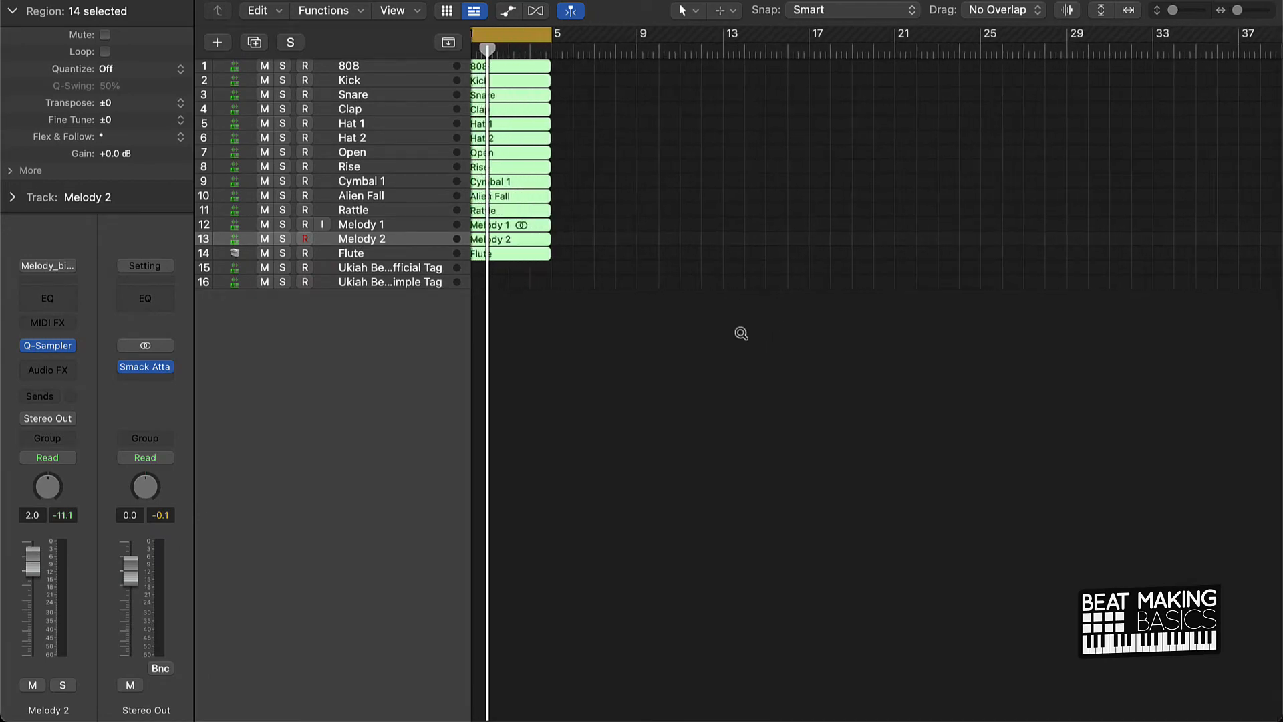
pyautogui.hscroll(-2, 590, 298)
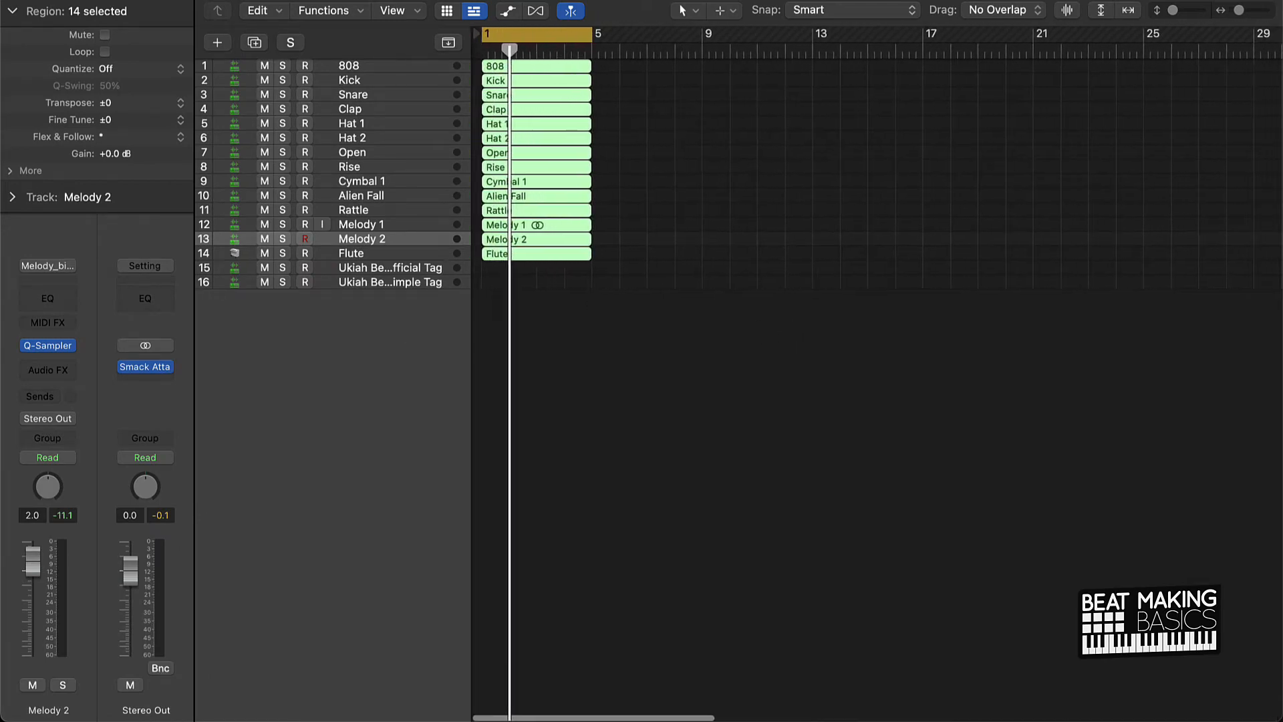
pyautogui.press('.')
pyautogui.press('.')
pyautogui.press('.')
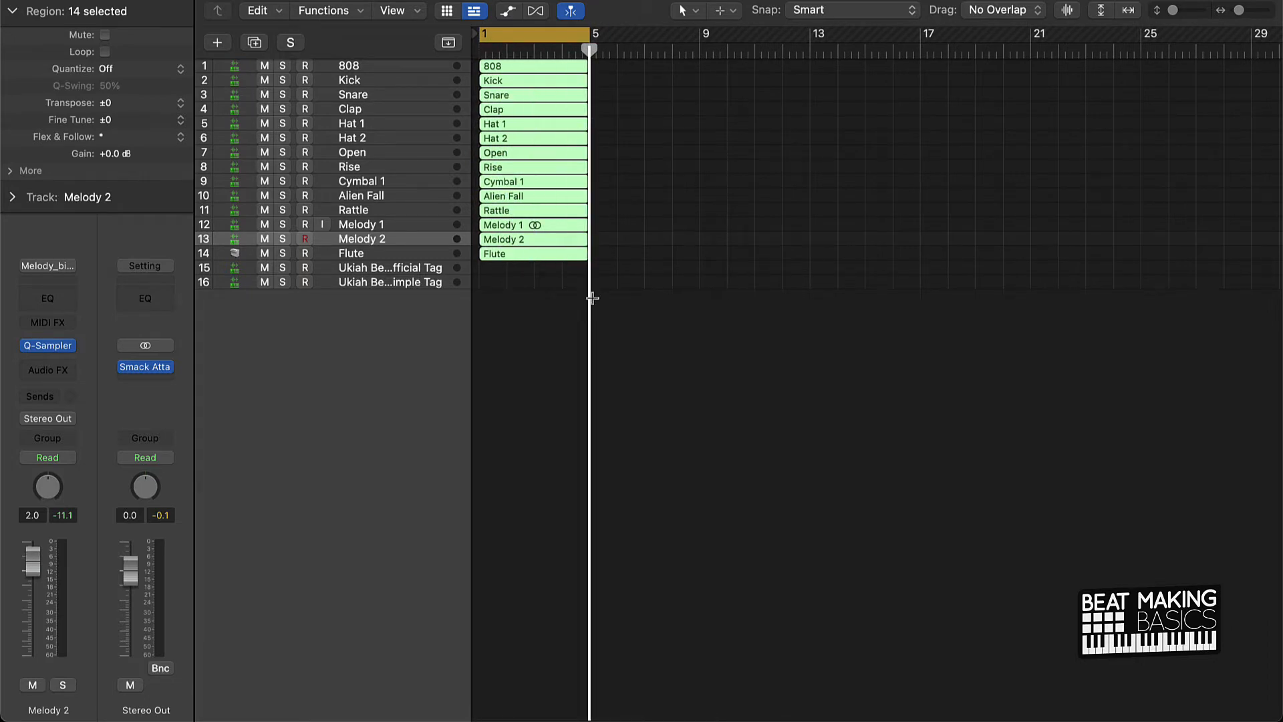
pyautogui.press('super+v')
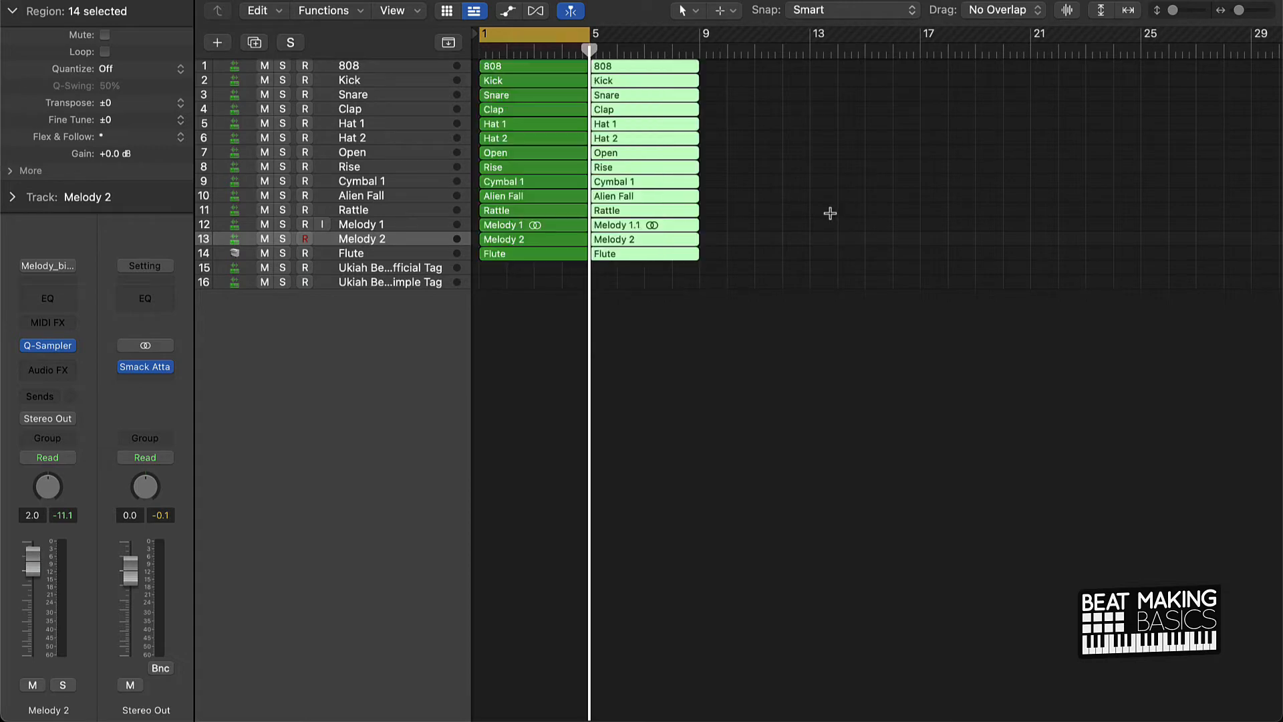
# - Repeat the pasted four-bar block on all tracks until the arrangement fills bars 1 to 60
pyautogui.press('super+r')
pyautogui.press('super+r')
pyautogui.press('super+r')
pyautogui.press('super+r')
pyautogui.press('super+r')
pyautogui.press('super+r')
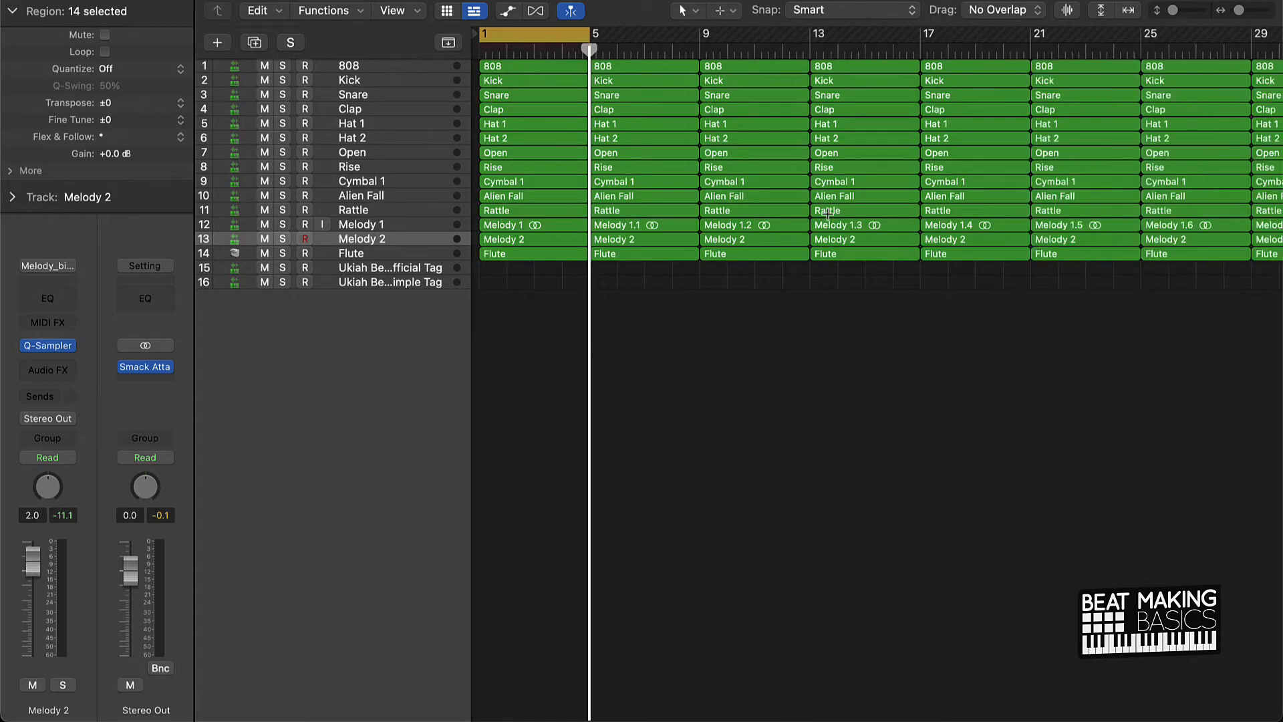
pyautogui.scroll(-5, 829, 211)
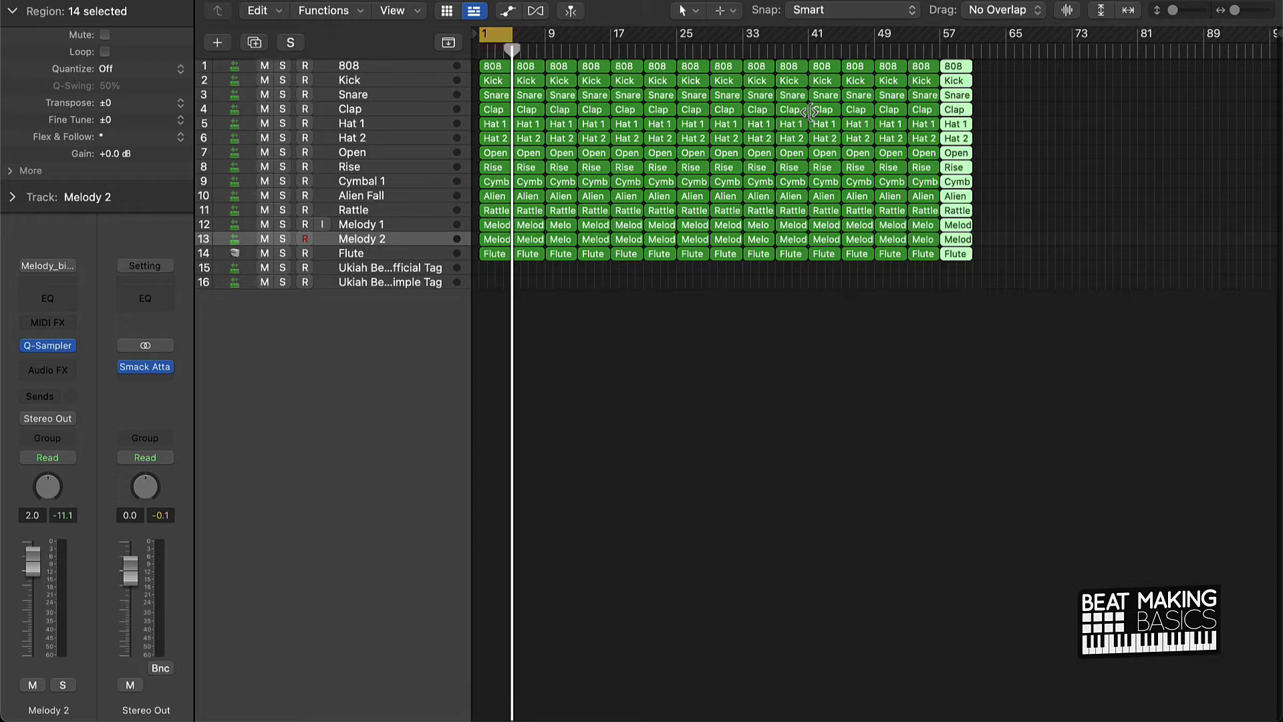
pyautogui.click(899, 288)
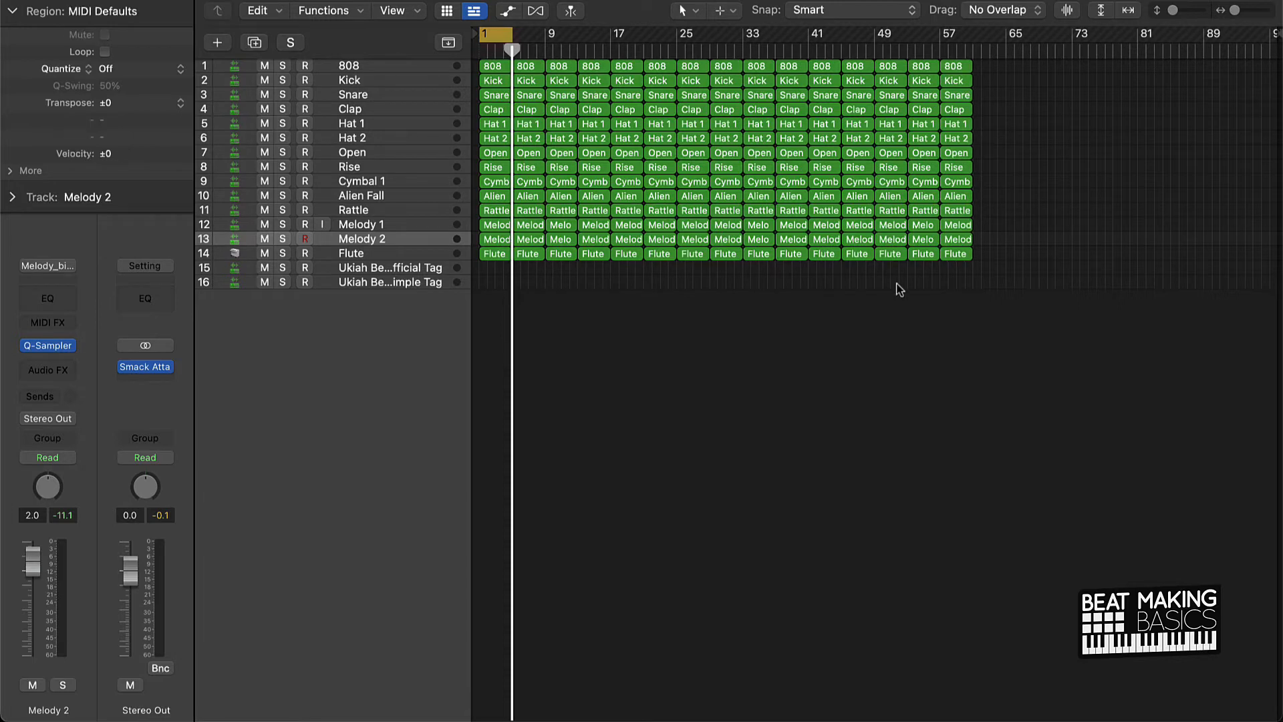
# - Mute every track except Melody 1
pyautogui.scroll(8, 897, 284)
pyautogui.hscroll(-4, 892, 282)
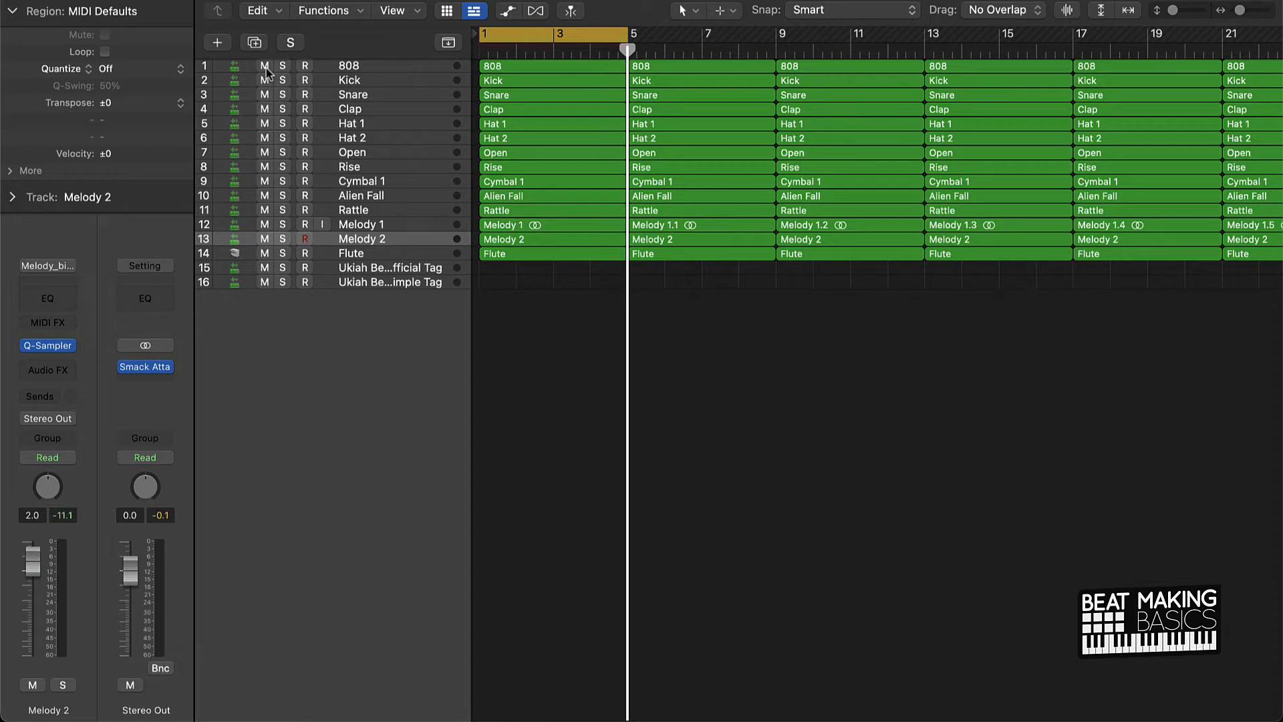
pyautogui.hscroll(1, 265, 65)
pyautogui.moveTo(265, 66); pyautogui.dragTo(261, 322)
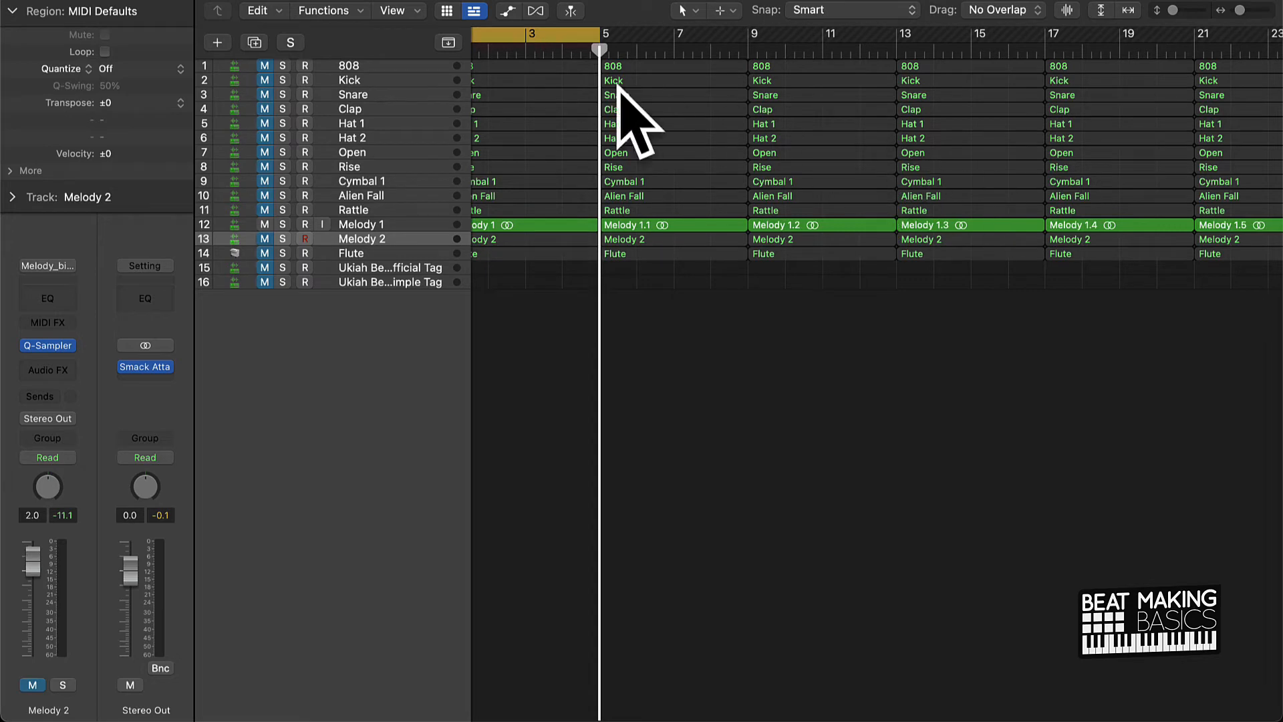
pyautogui.hscroll(-2, 738, 120)
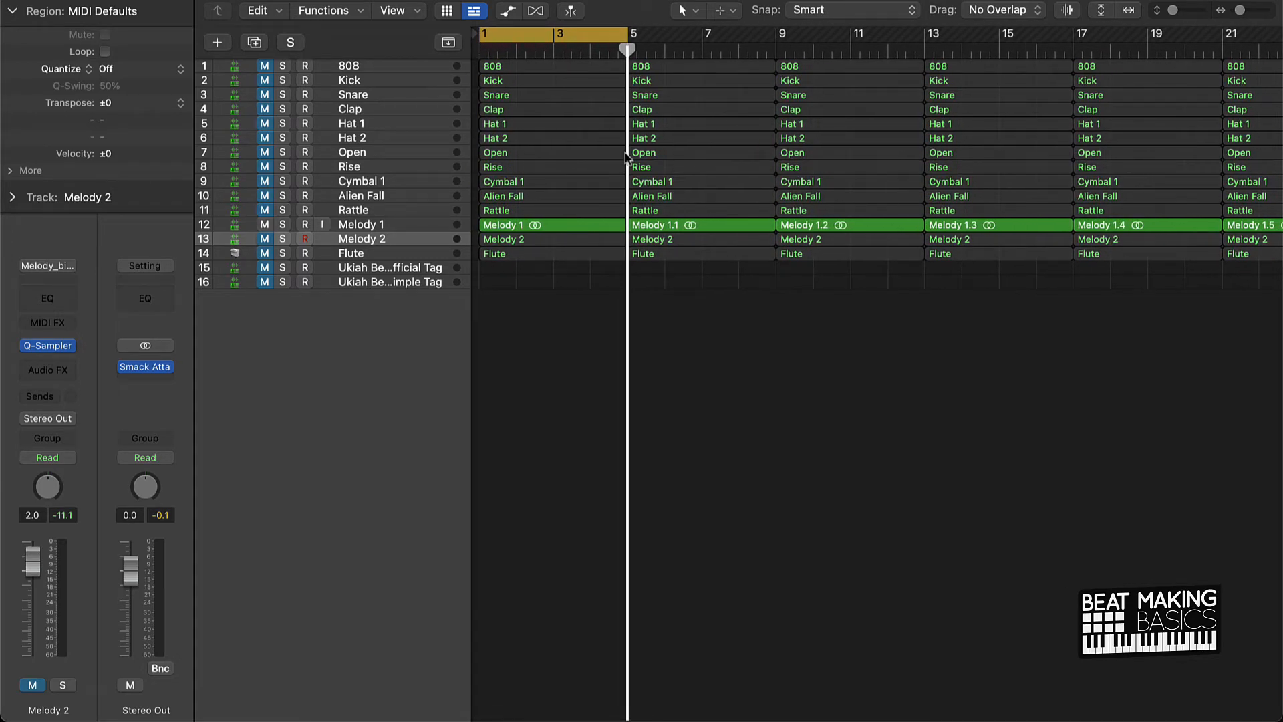
pyautogui.click(575, 159)
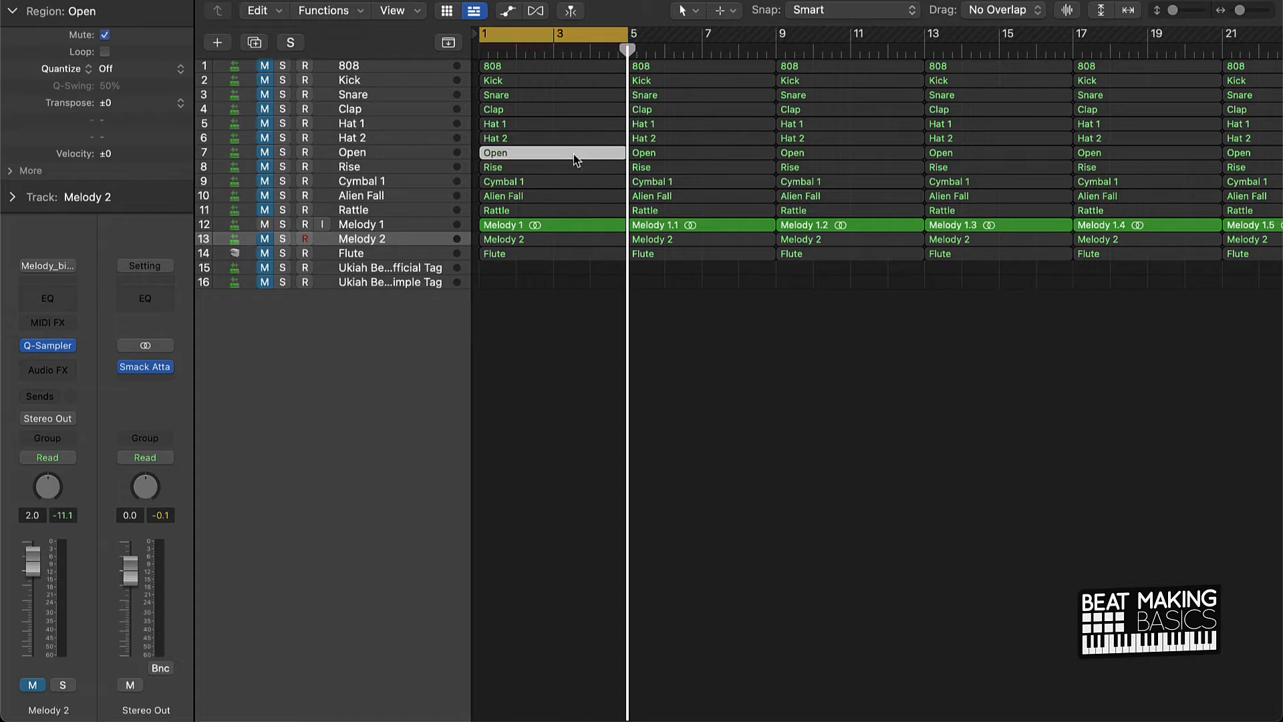
pyautogui.click(647, 367)
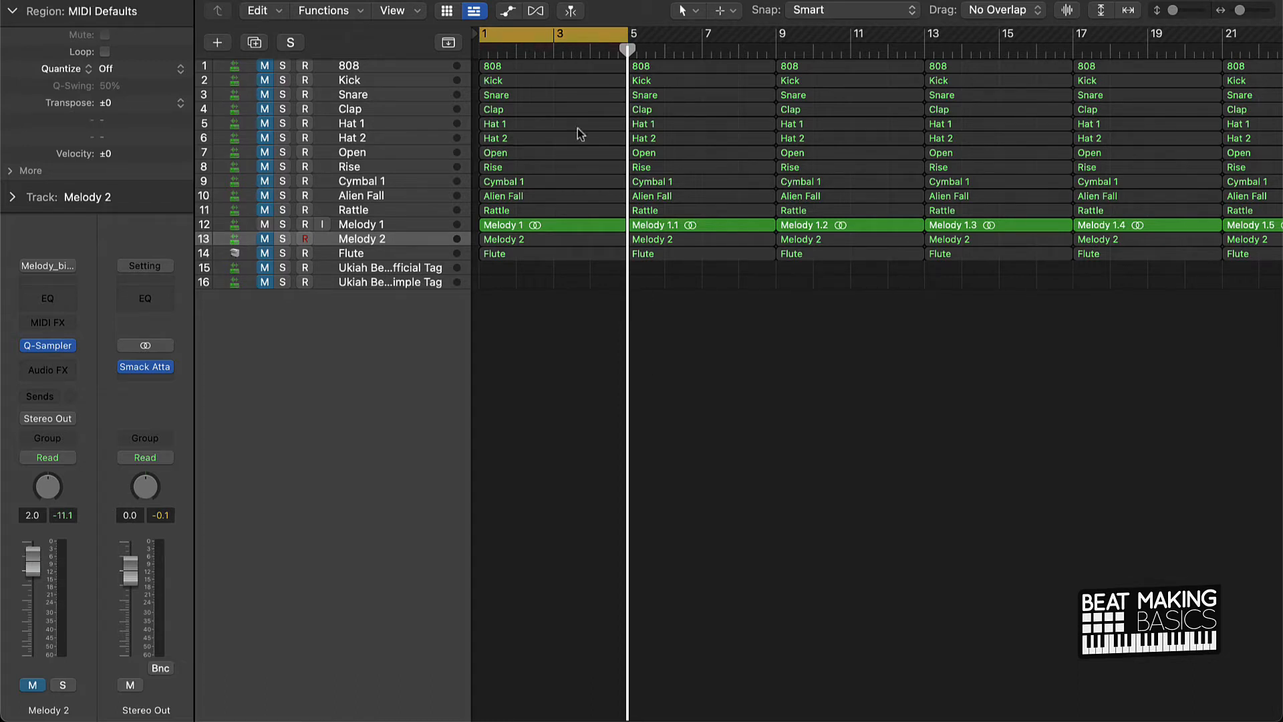
# - Play the arrangement with cycling turned off and unmute the Melody 2 track
pyautogui.press('space')
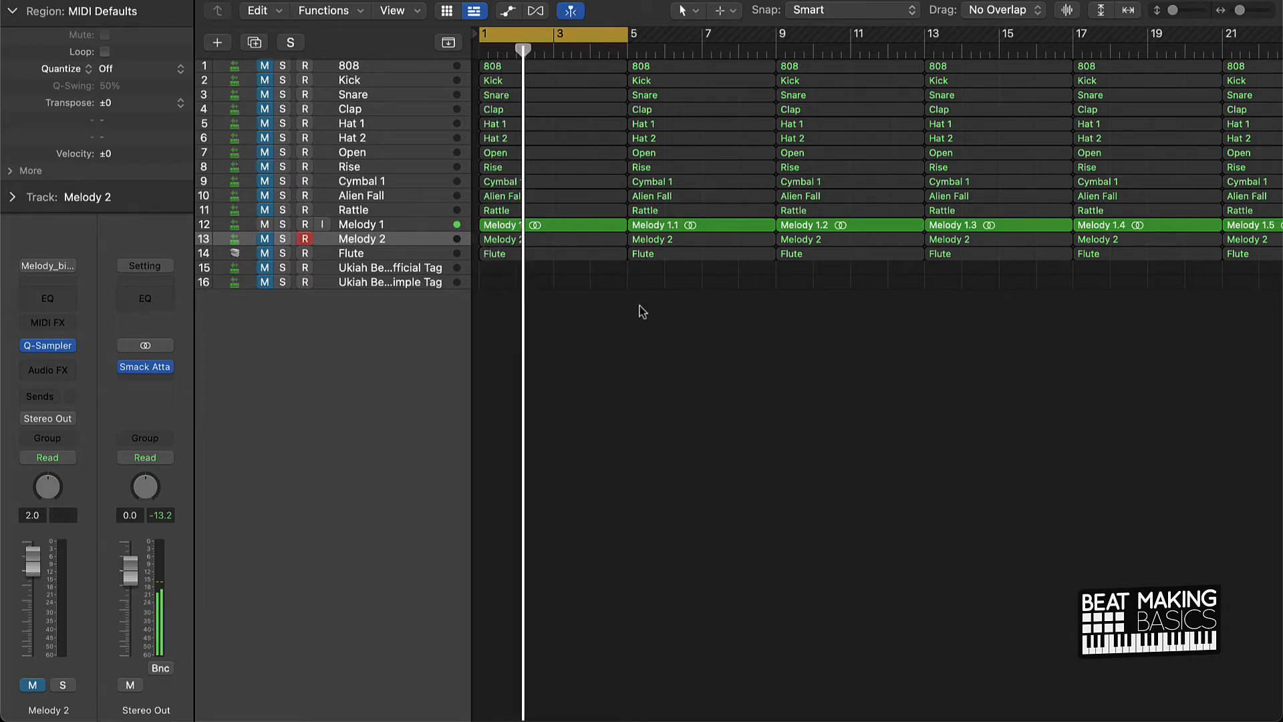
pyautogui.press('c')
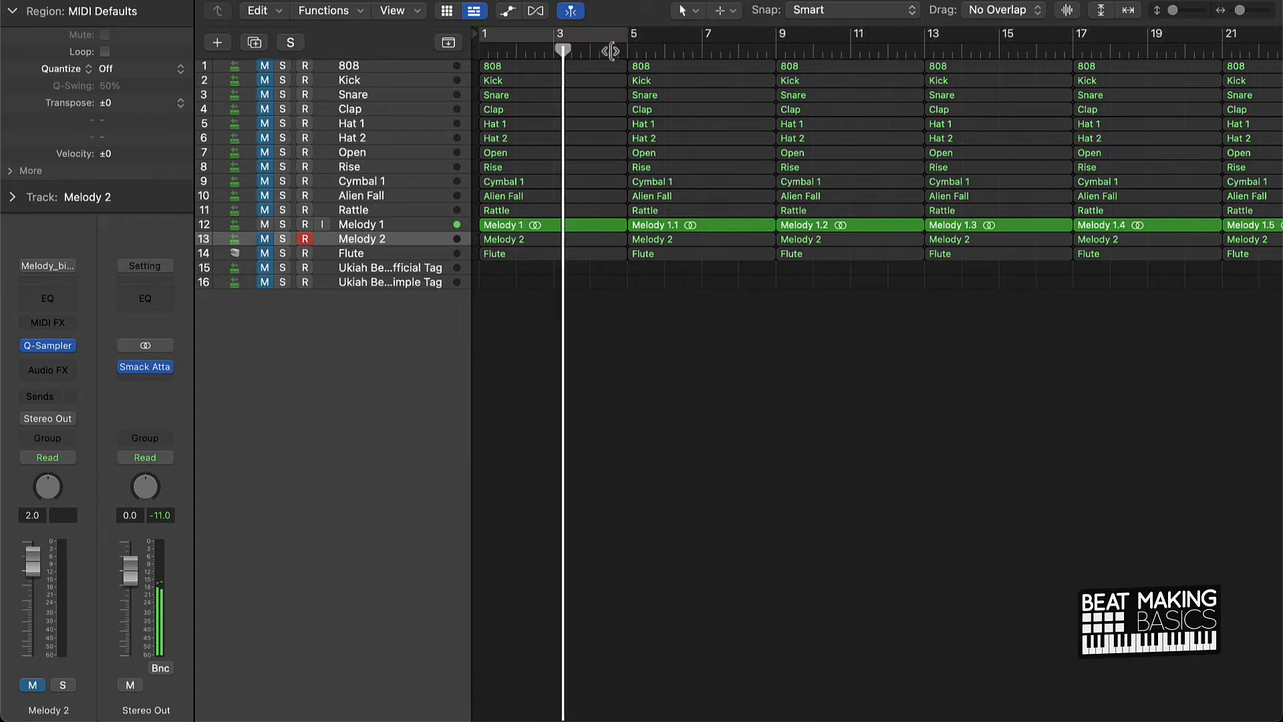
pyautogui.click(265, 244)
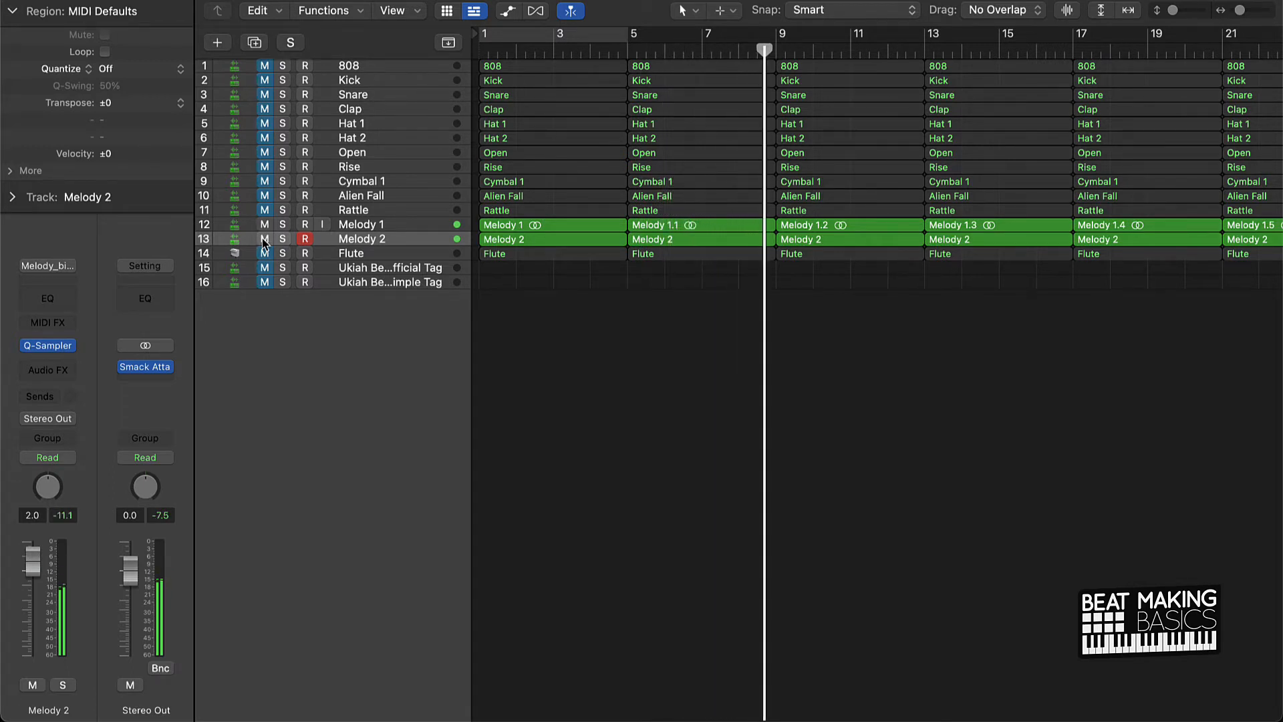
# - Mute the first Melody 2 region, covering bars 1 to 4, and deselect it
pyautogui.click(569, 242)
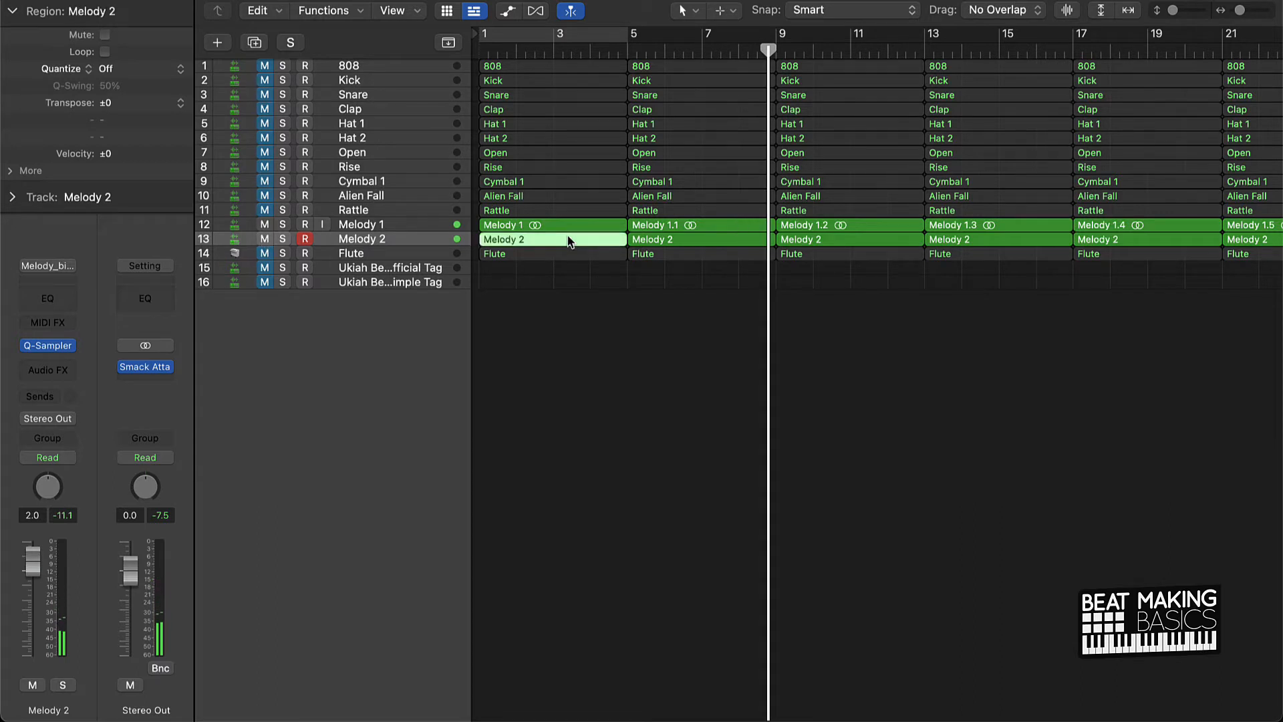
pyautogui.hotkey('ctrl', 'm')
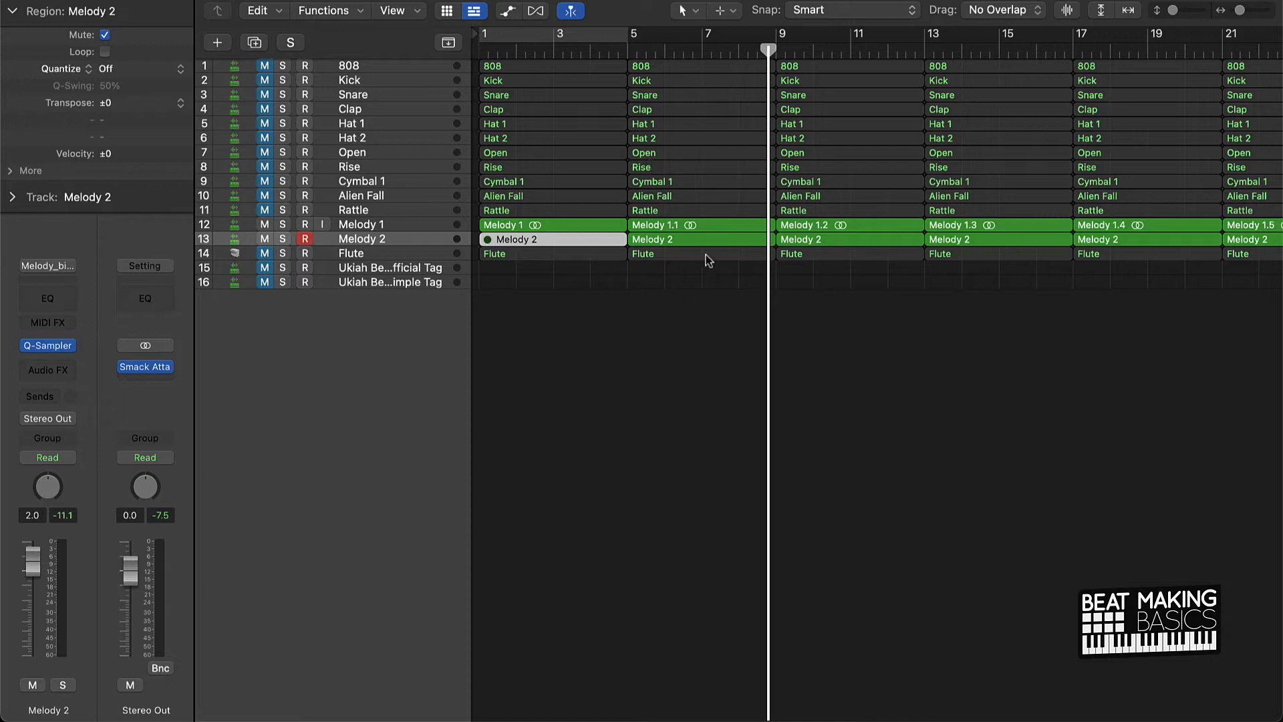
pyautogui.scroll(-5, 601, 150)
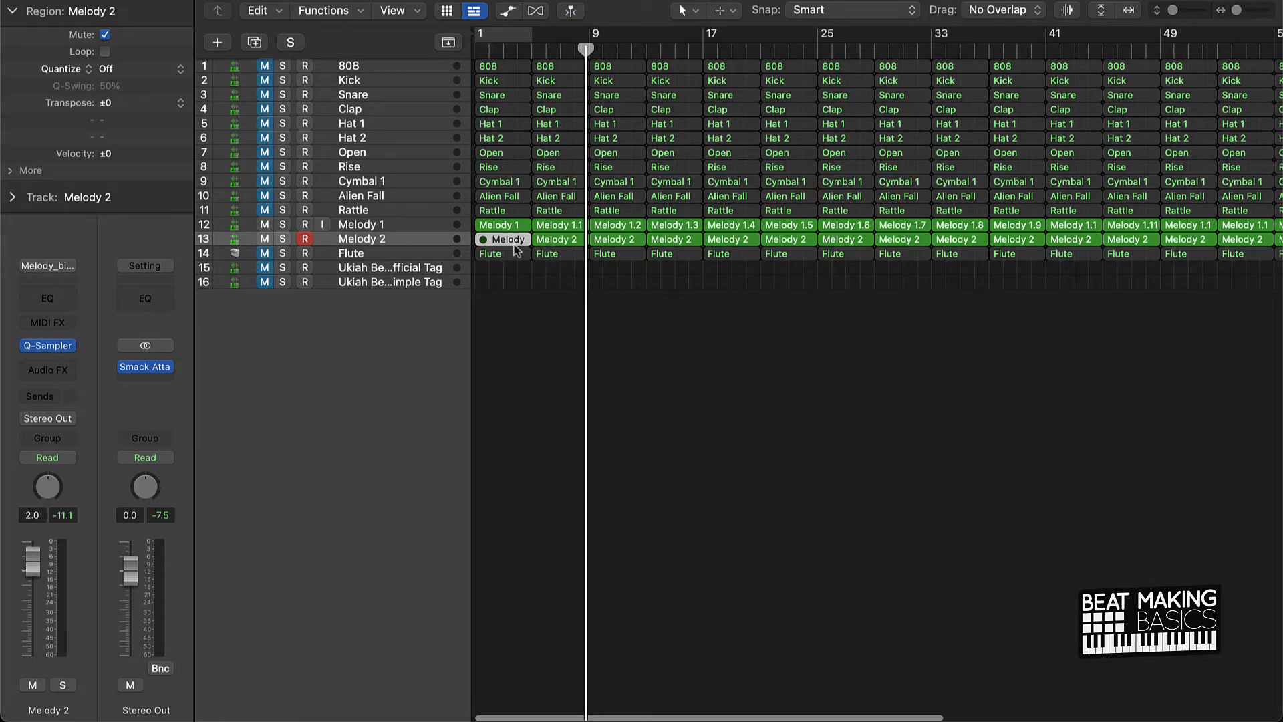
pyautogui.click(540, 305)
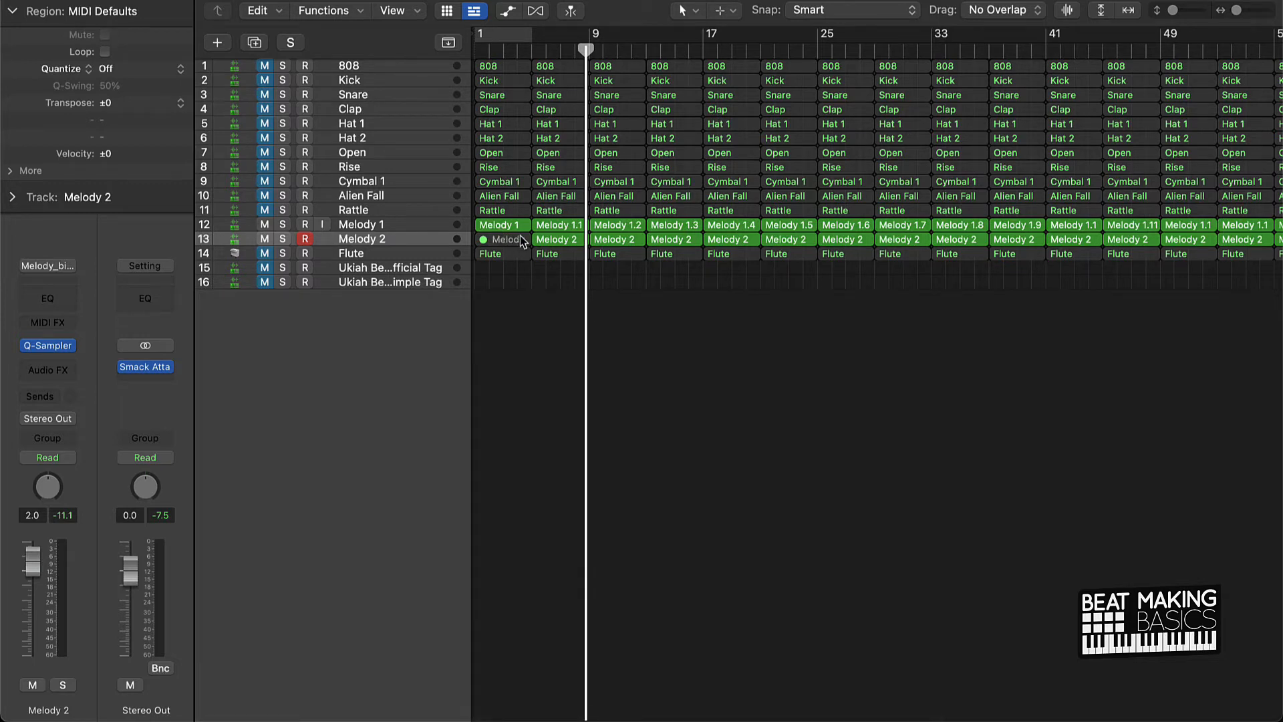
# - Turn on cycling and extend the cycle range to cover bars 1 to 8
pyautogui.click(482, 35)
pyautogui.click(518, 35)
pyautogui.click(518, 34)
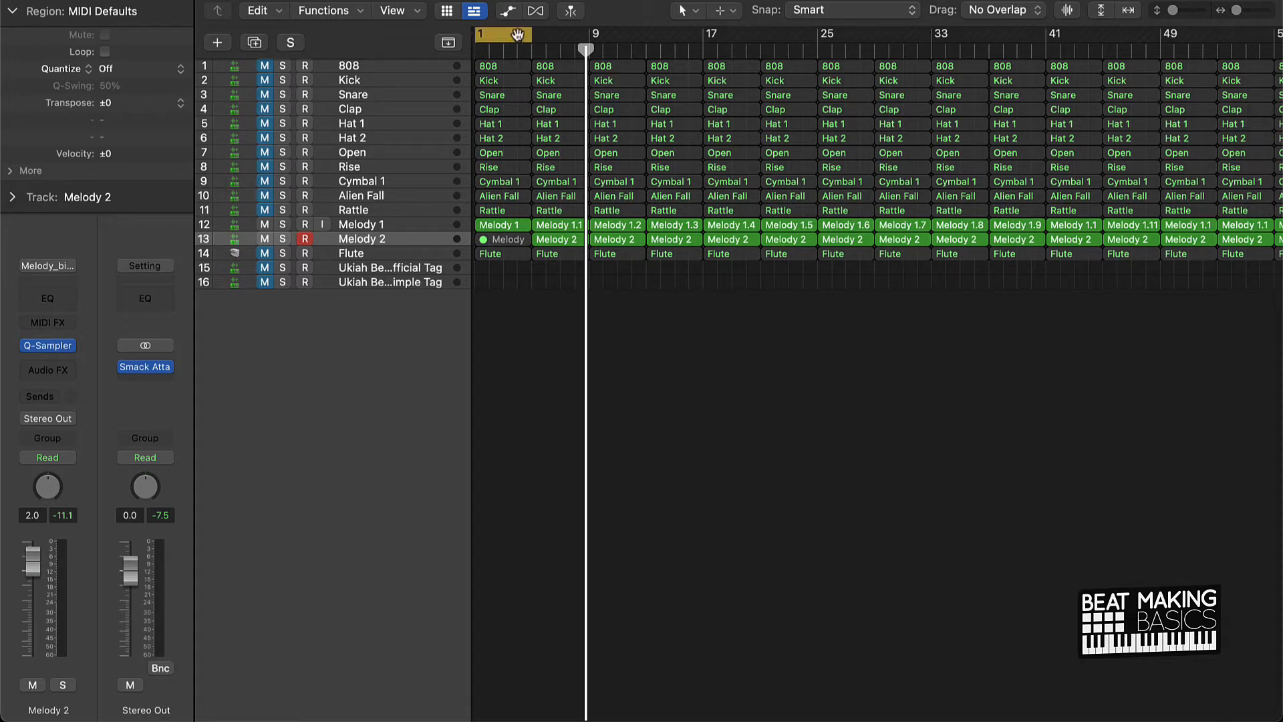
pyautogui.moveTo(518, 34); pyautogui.dragTo(588, 34)
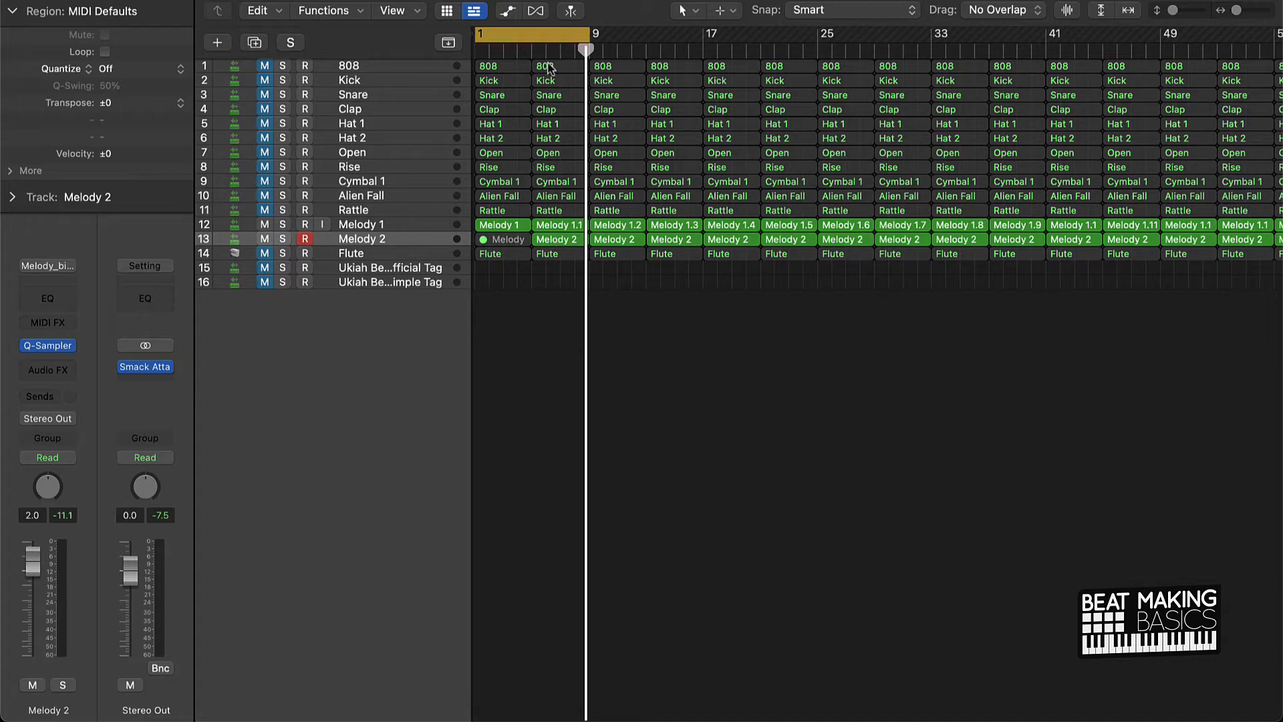
# - Mute the regions in bars 1 to 8 on all tracks from 808 to Rattle and on the Flute track
pyautogui.hscroll(-2, 548, 68)
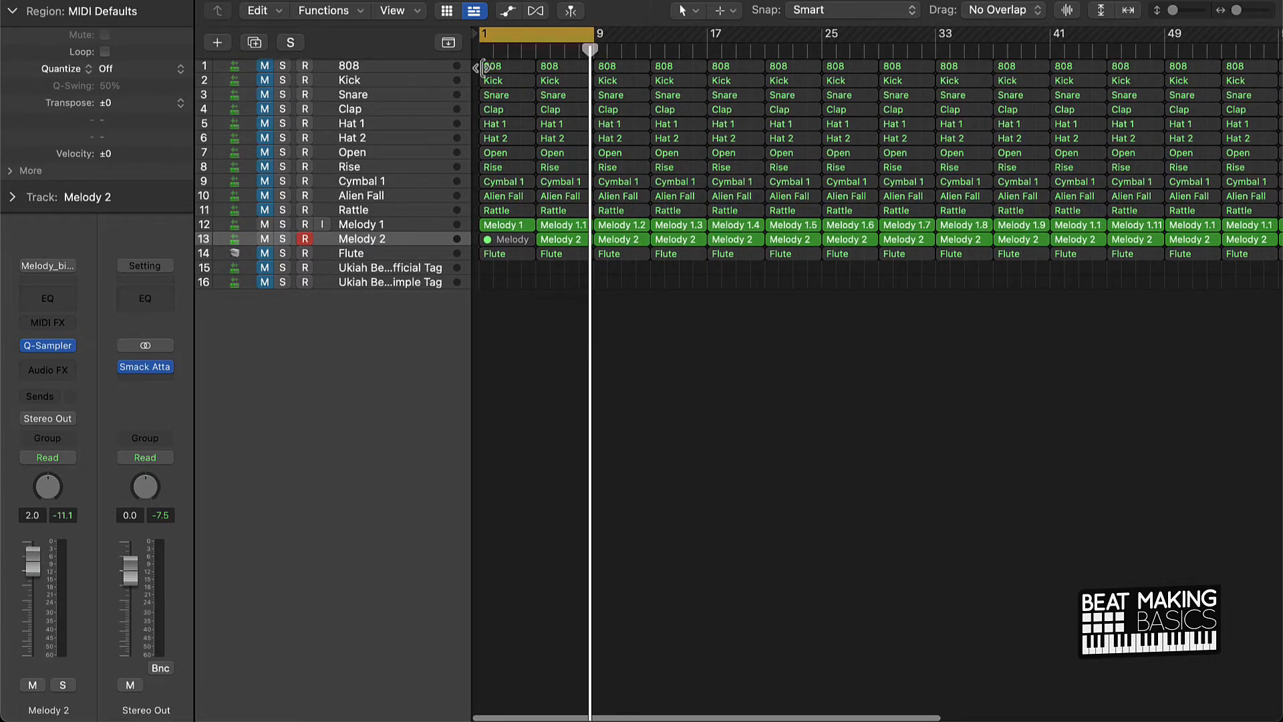
pyautogui.moveTo(476, 67); pyautogui.dragTo(562, 211)
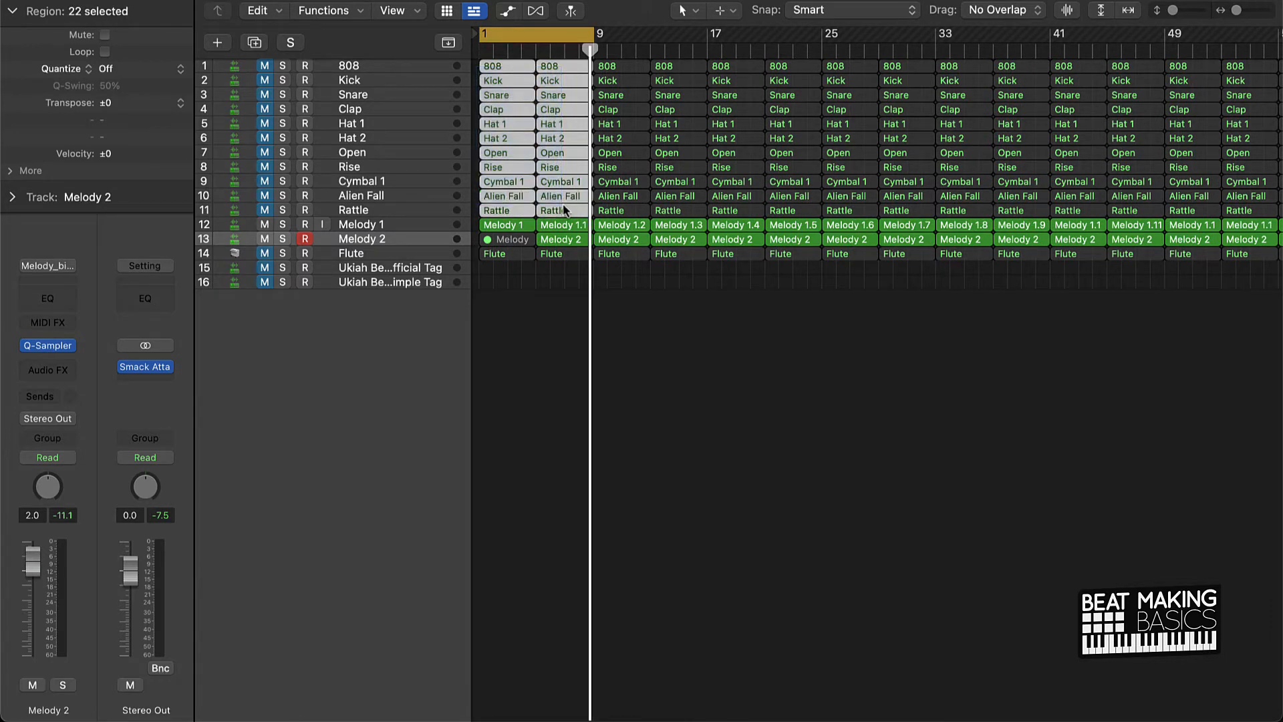
pyautogui.keyDown('shift'); pyautogui.click(560, 252); pyautogui.keyUp('shift')
pyautogui.keyDown('shift'); pyautogui.click(521, 254); pyautogui.keyUp('shift')
pyautogui.press('m')
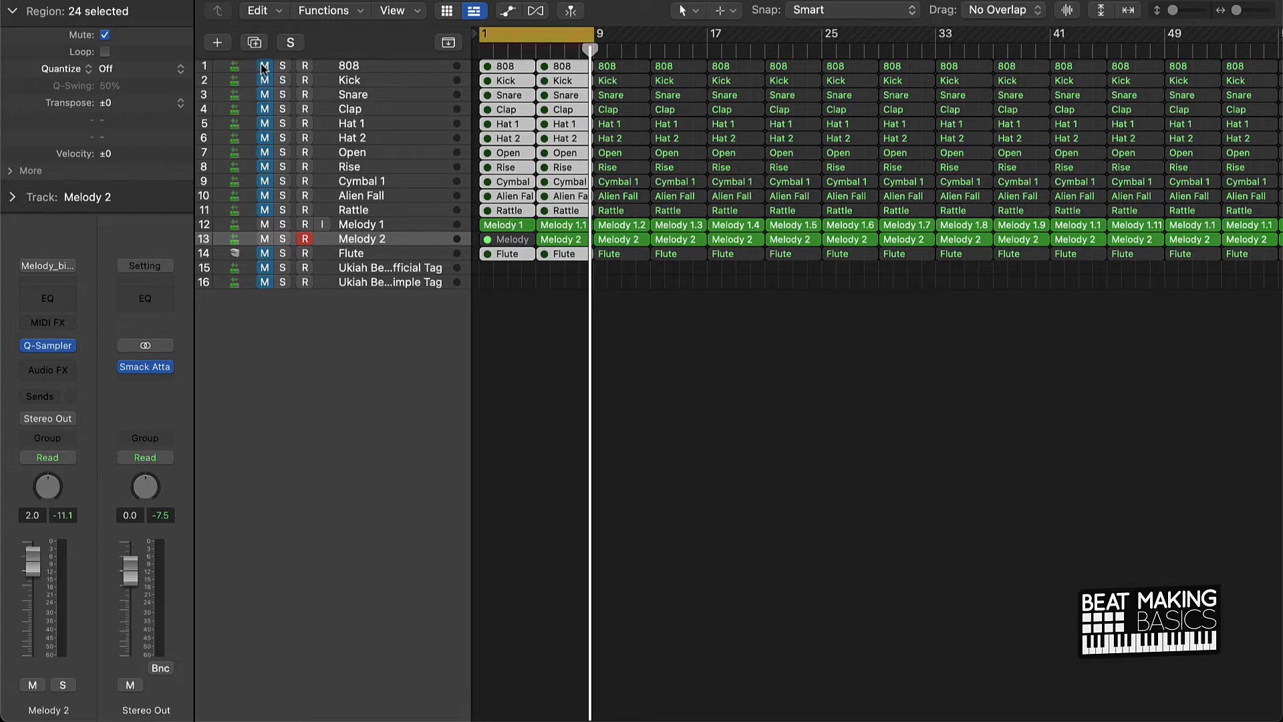
# - Unmute all tracks, deselect the regions and turn off cycling
pyautogui.moveTo(263, 66); pyautogui.dragTo(245, 332)
pyautogui.click(518, 282)
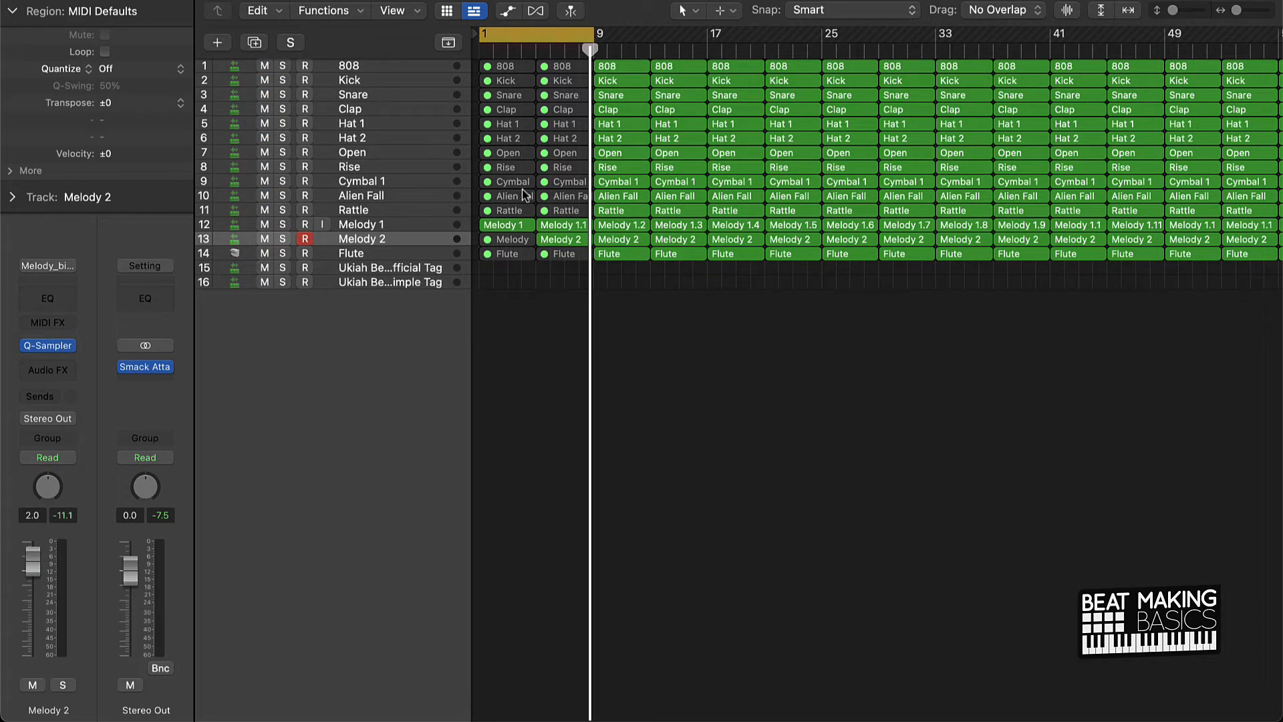
pyautogui.click(555, 33)
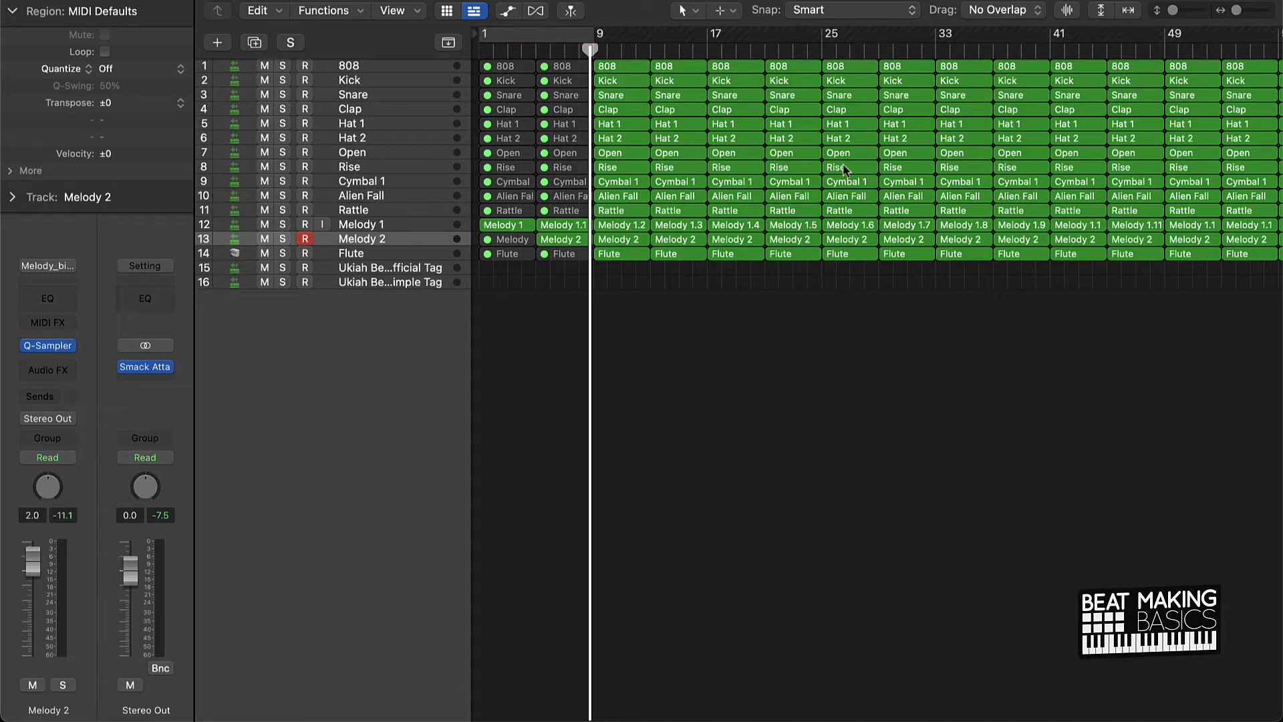
# - Play the arrangement from the beginning and check the levels of the 808, Kick, Hat 1, Hat 2 and Open tracks
pyautogui.press('Return')
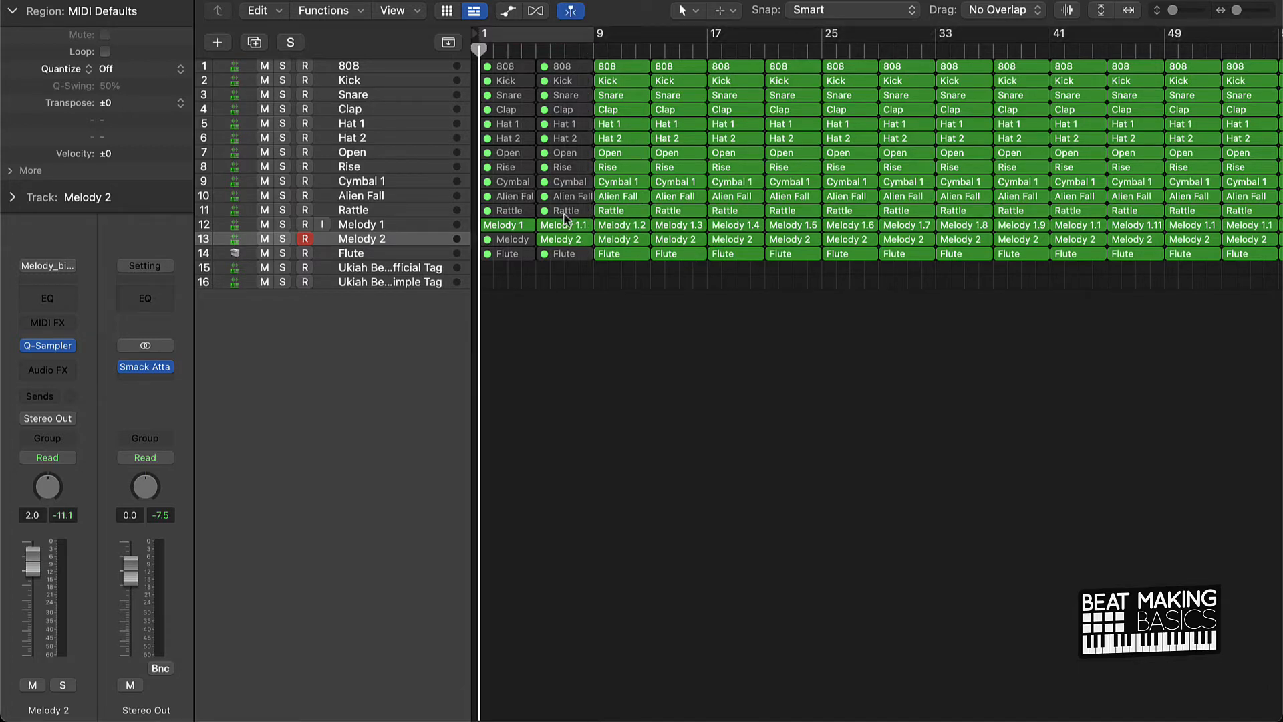
pyautogui.press('space')
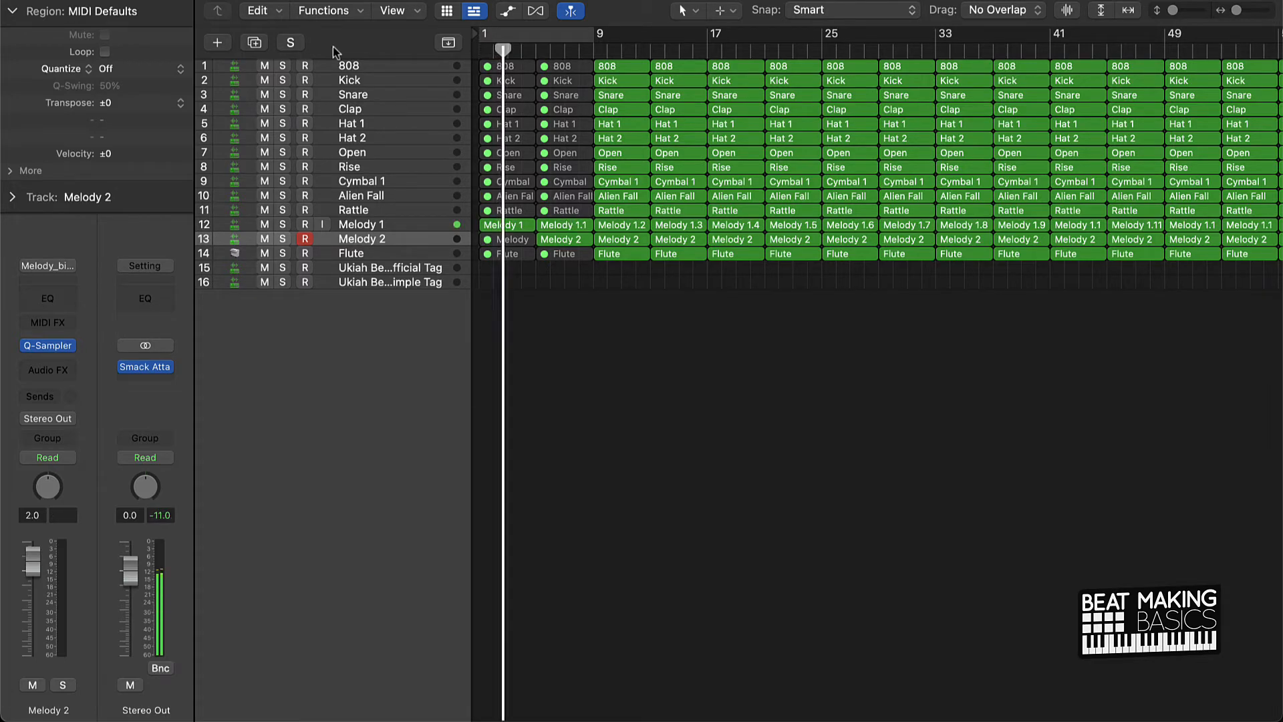
pyautogui.click(367, 64)
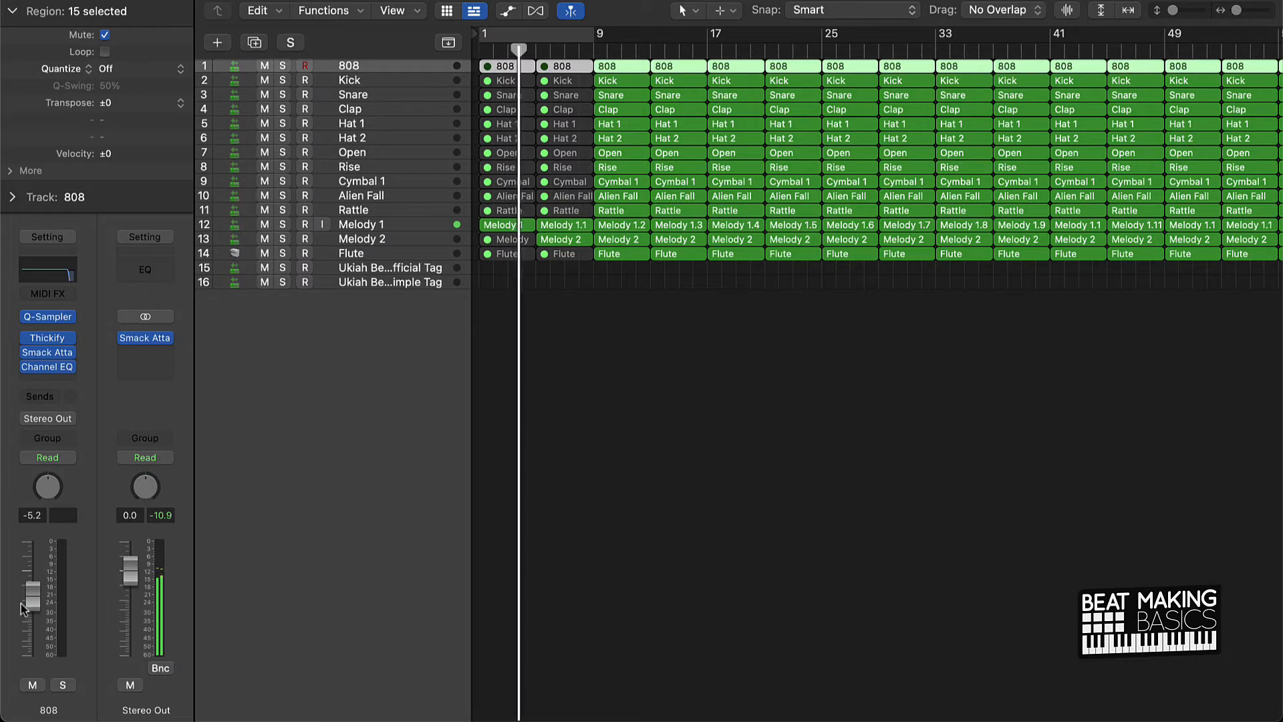
pyautogui.click(351, 81)
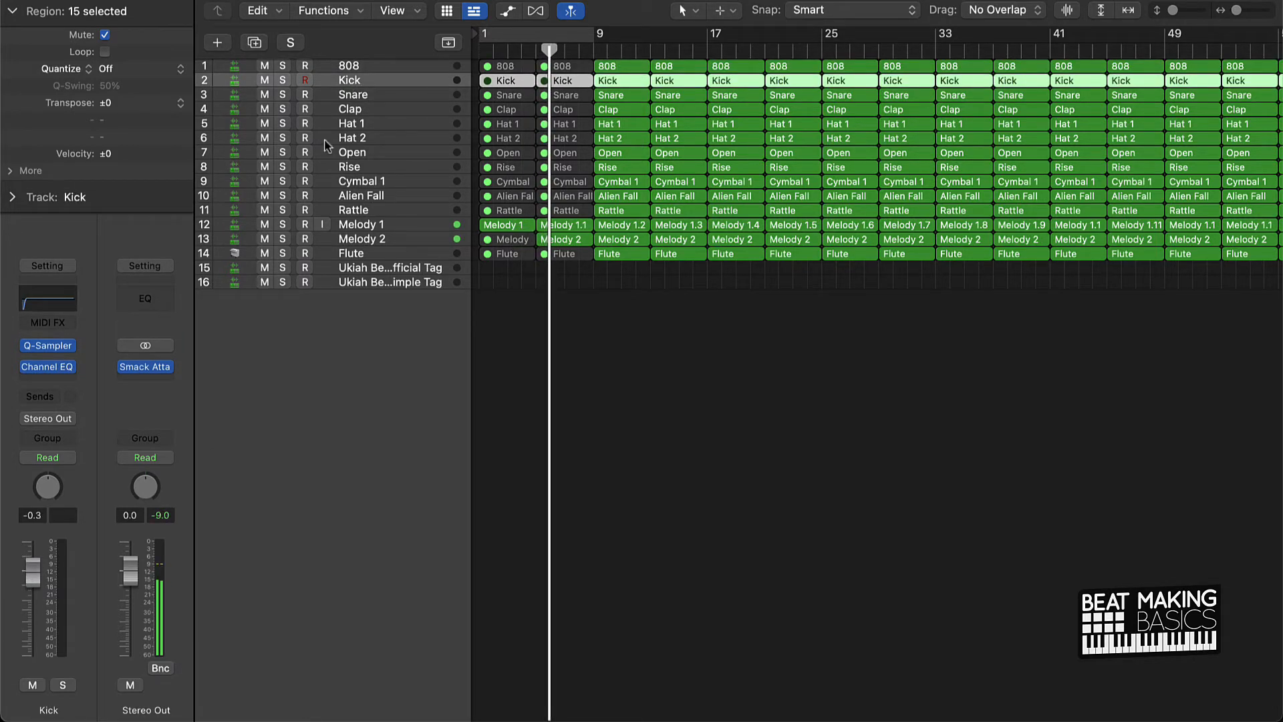
pyautogui.click(359, 125)
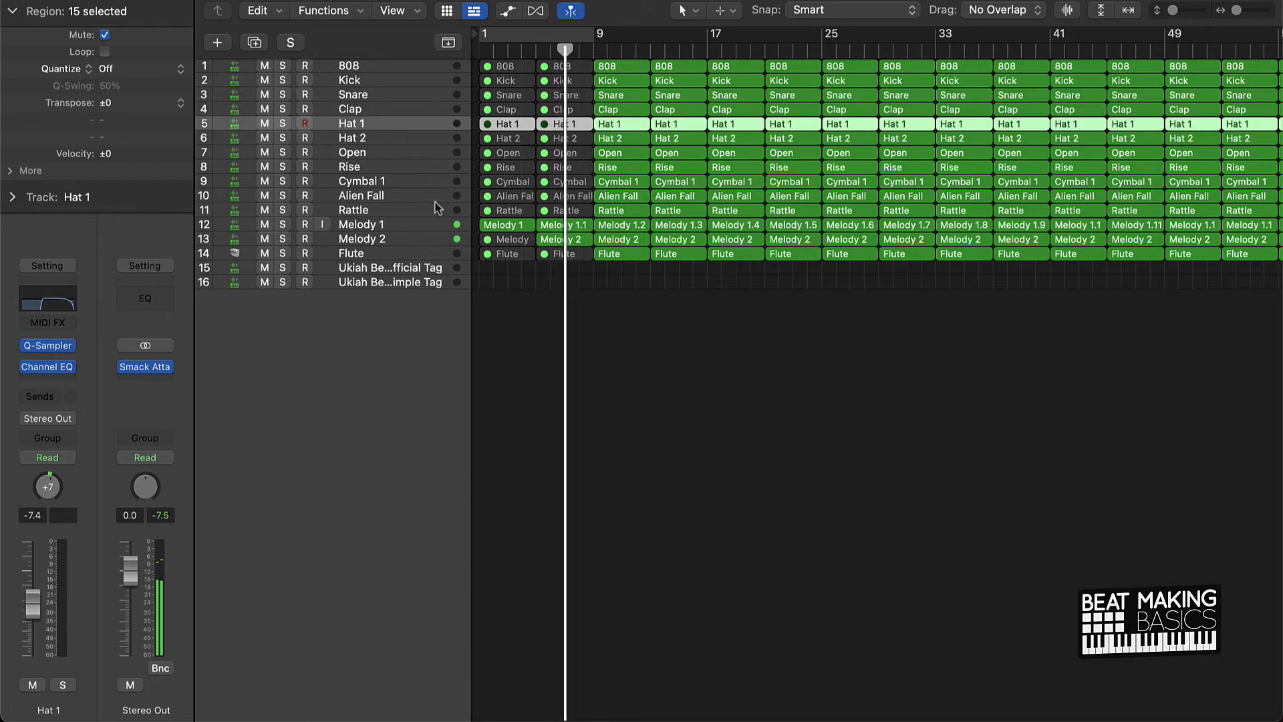
pyautogui.click(397, 136)
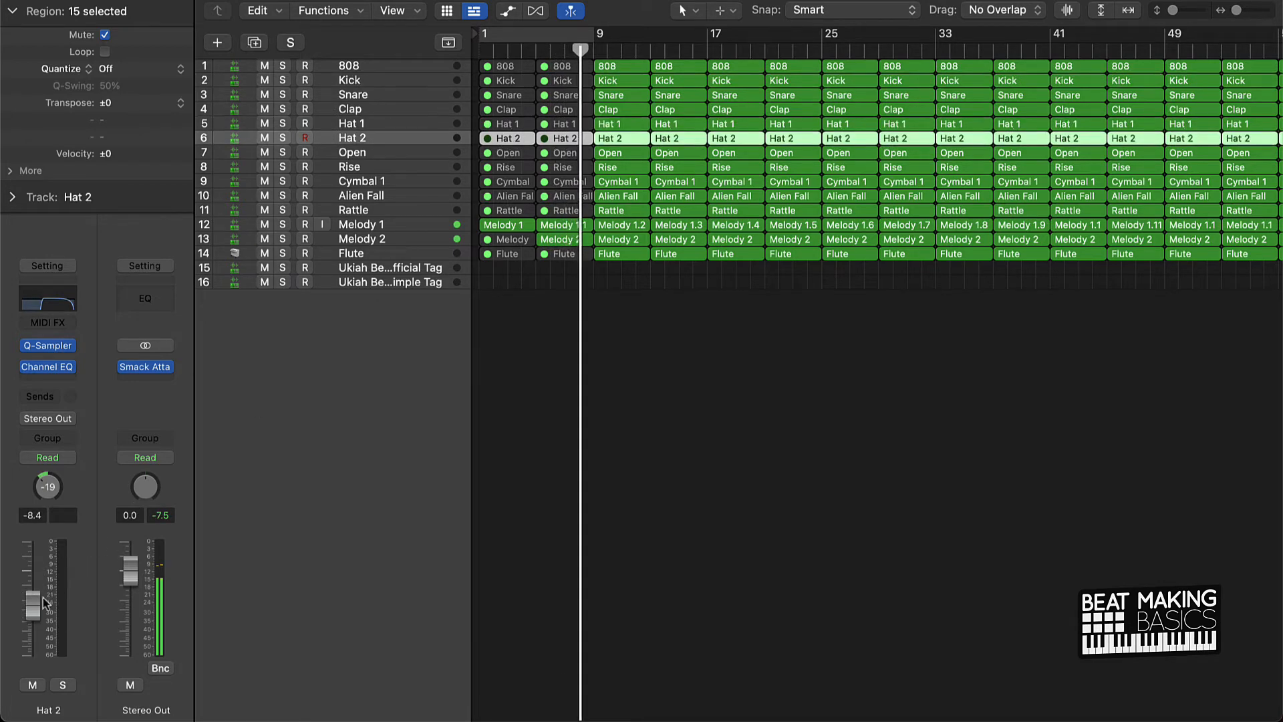
pyautogui.click(408, 151)
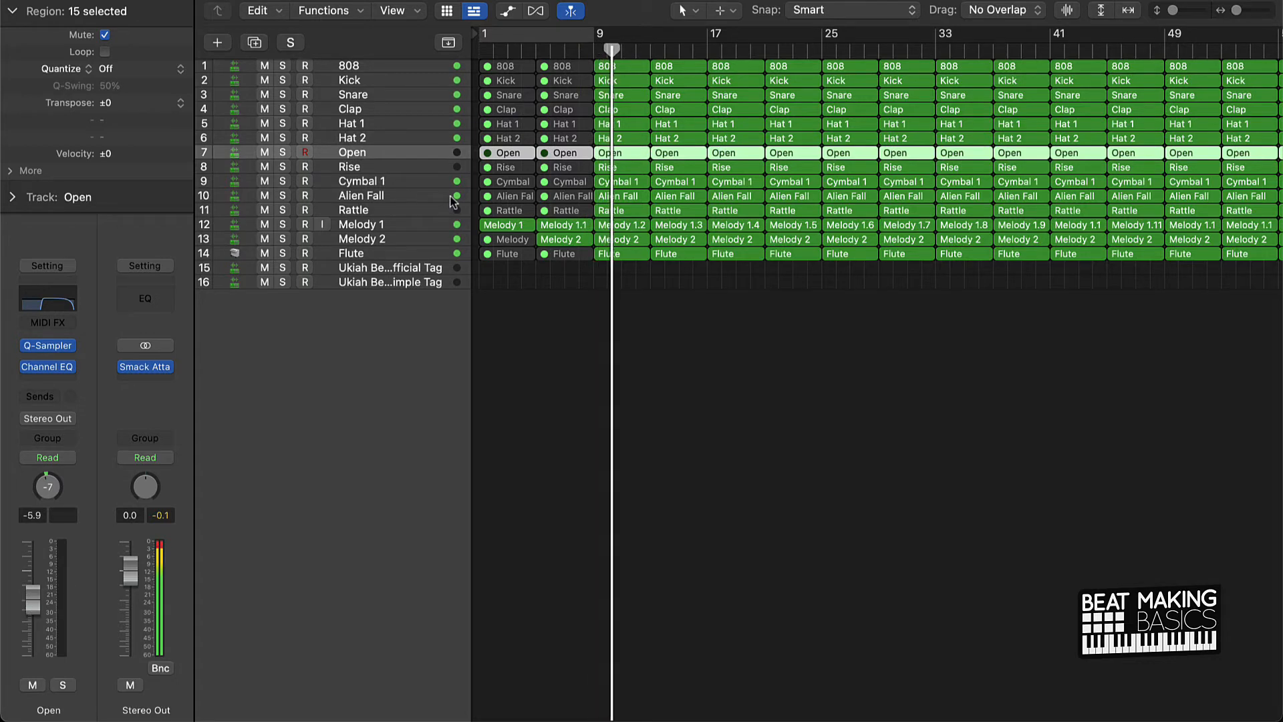
# - Lower the Alien Fall track's volume to -6.6 dB and the Cymbal 1 track's volume to -10.4 dB
pyautogui.click(385, 195)
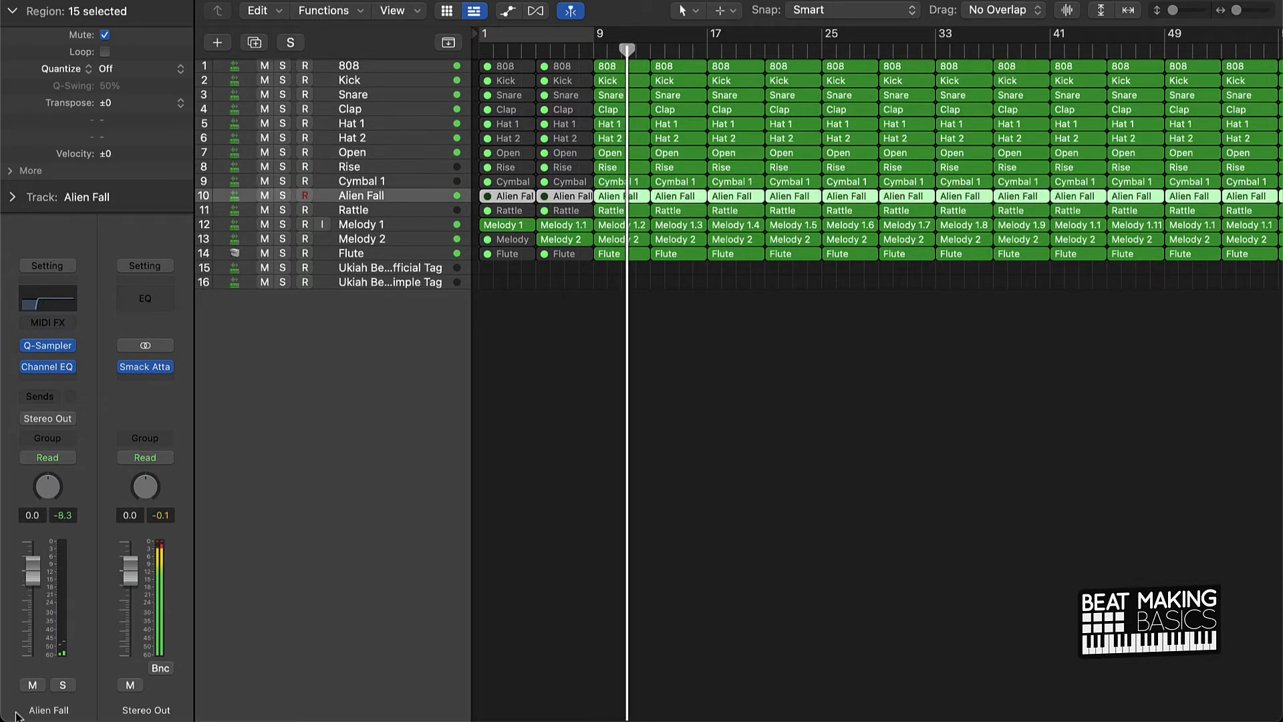
pyautogui.moveTo(32, 568); pyautogui.dragTo(32, 601)
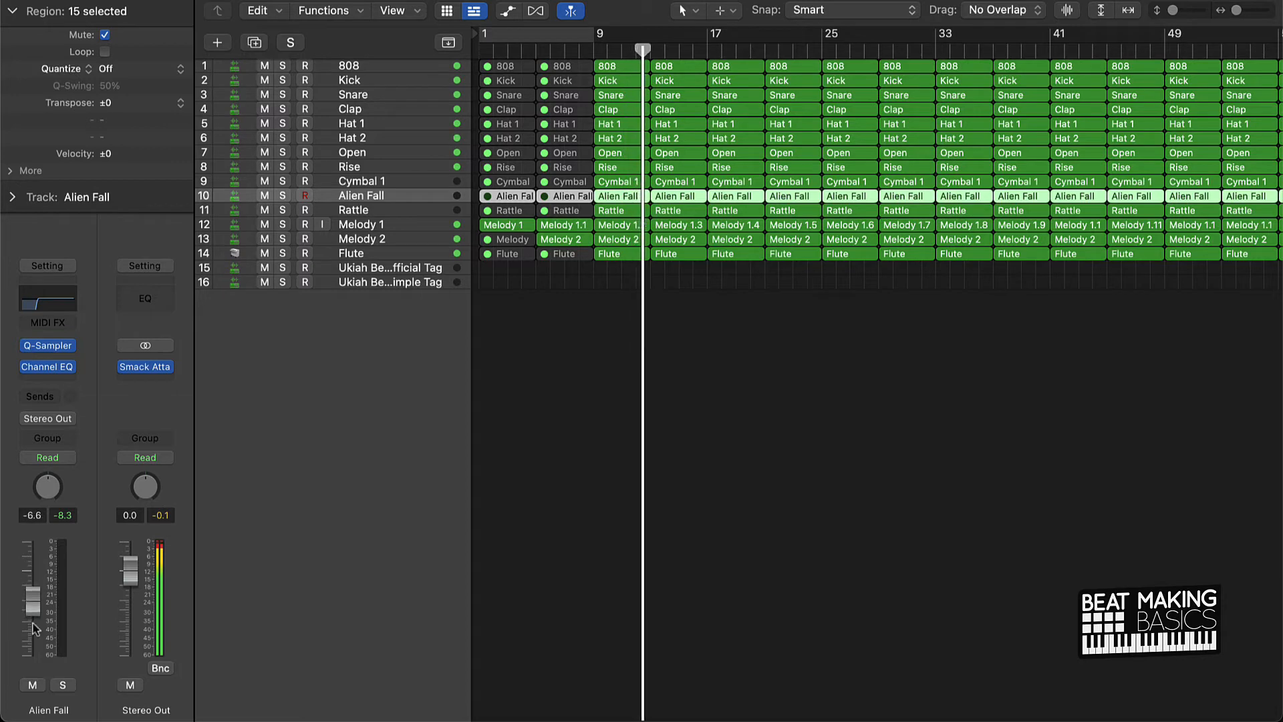
pyautogui.click(361, 181)
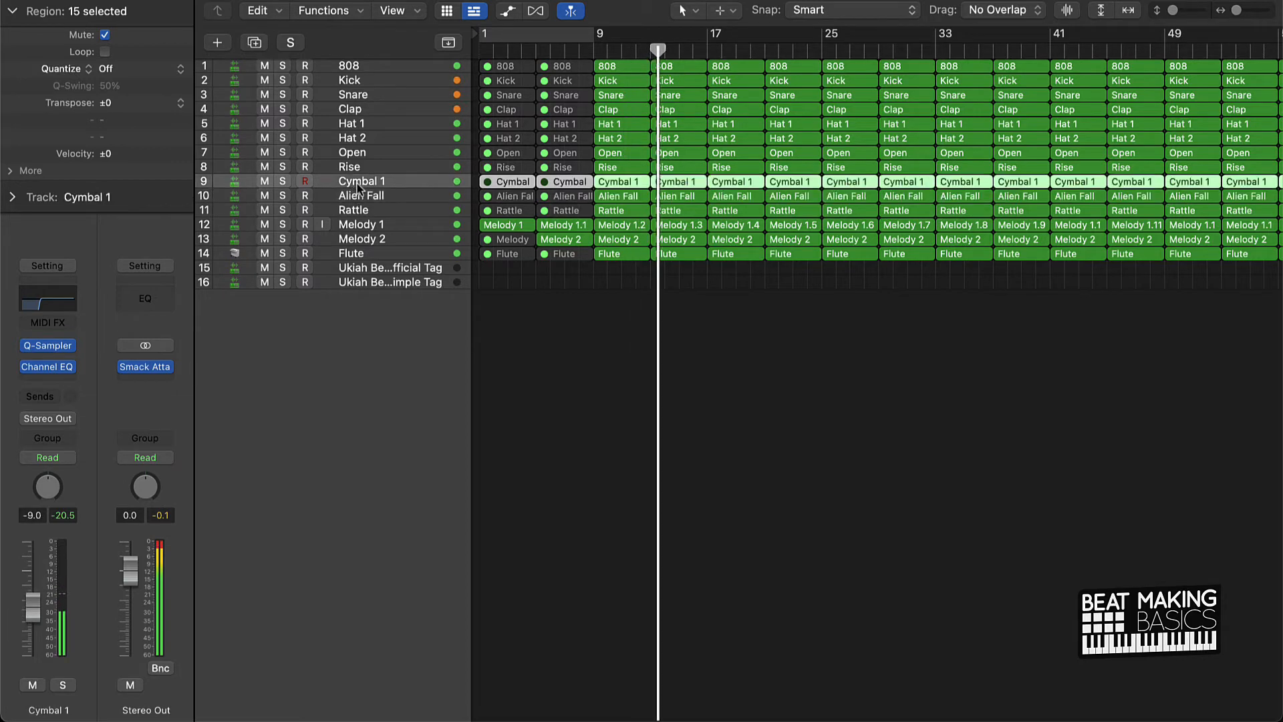
pyautogui.click(921, 417)
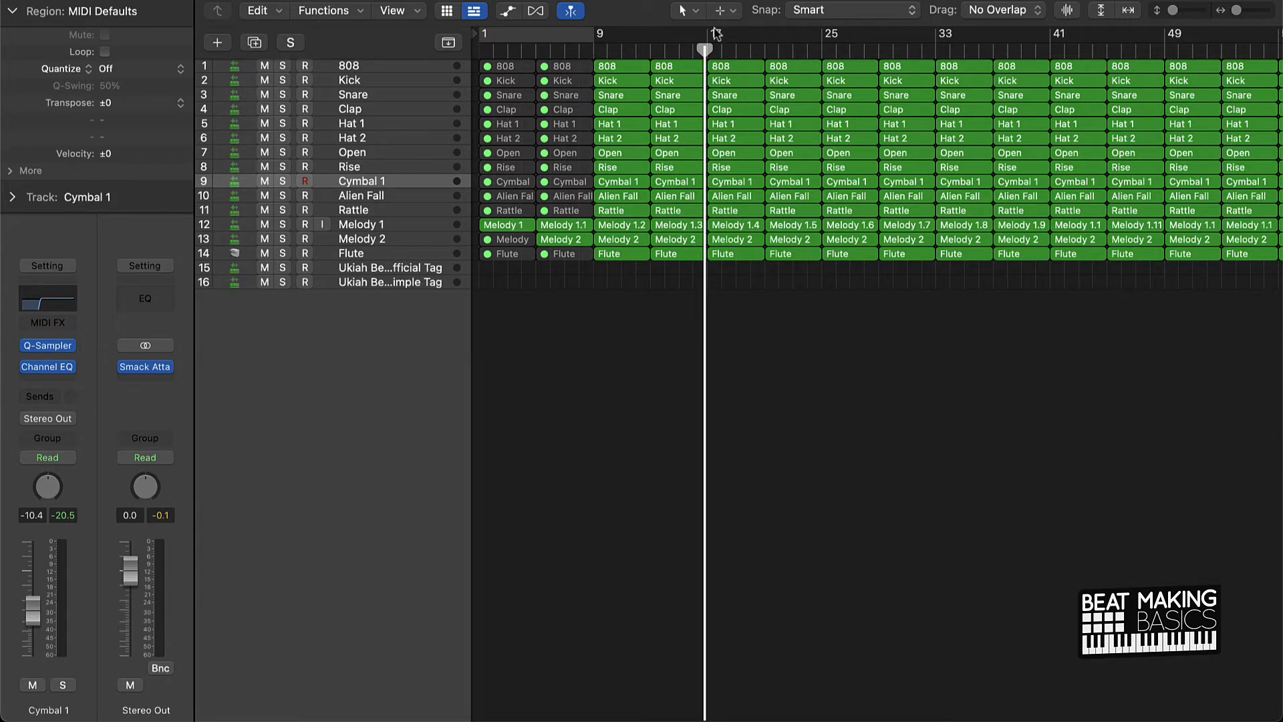
# - Move the playhead to about bar 32 and set the cycle range to cover bars 17 to 32
pyautogui.moveTo(705, 45); pyautogui.dragTo(928, 47)
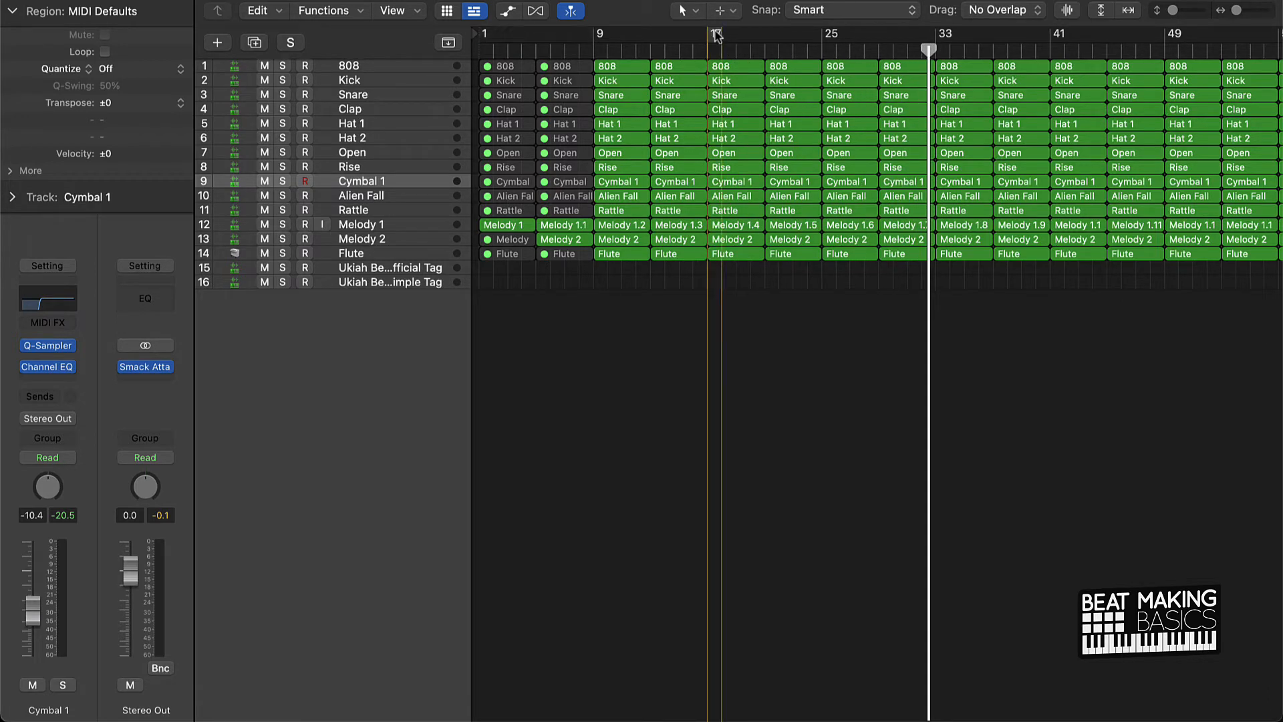
pyautogui.moveTo(716, 36); pyautogui.dragTo(936, 34)
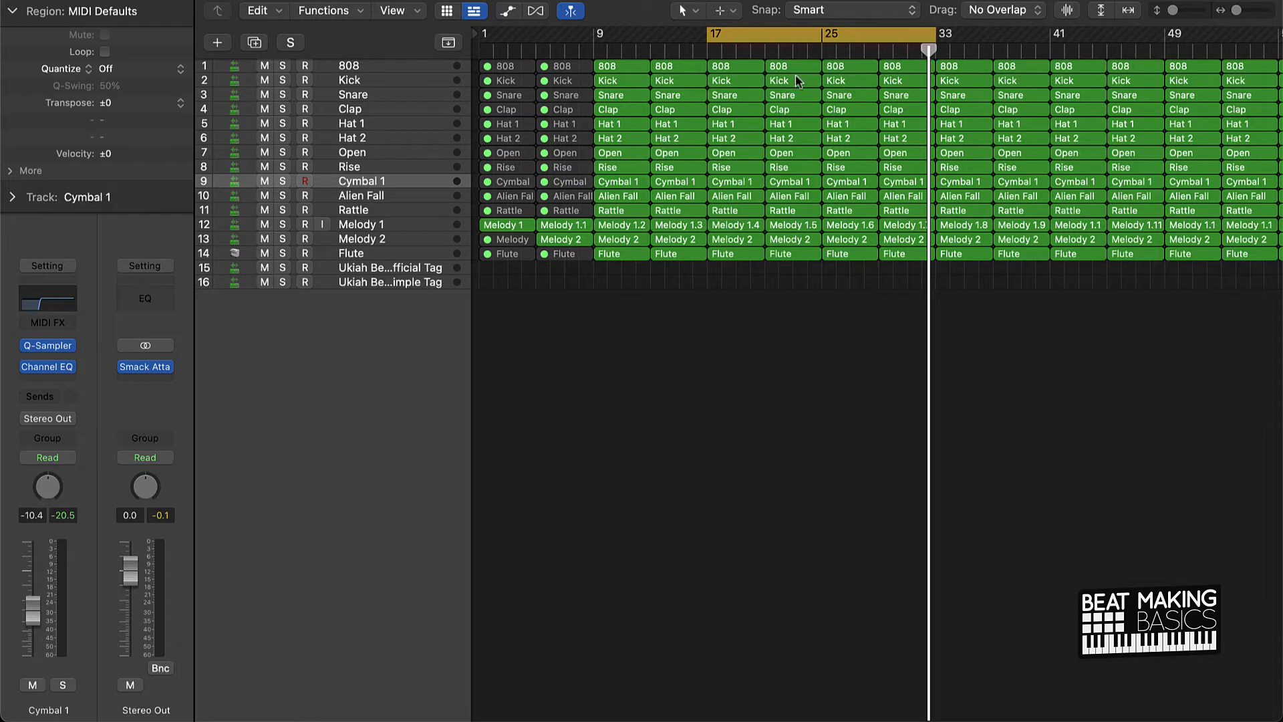
# - Mute the two Kick regions covering bars 17 to 24 and deselect them
pyautogui.click(735, 86)
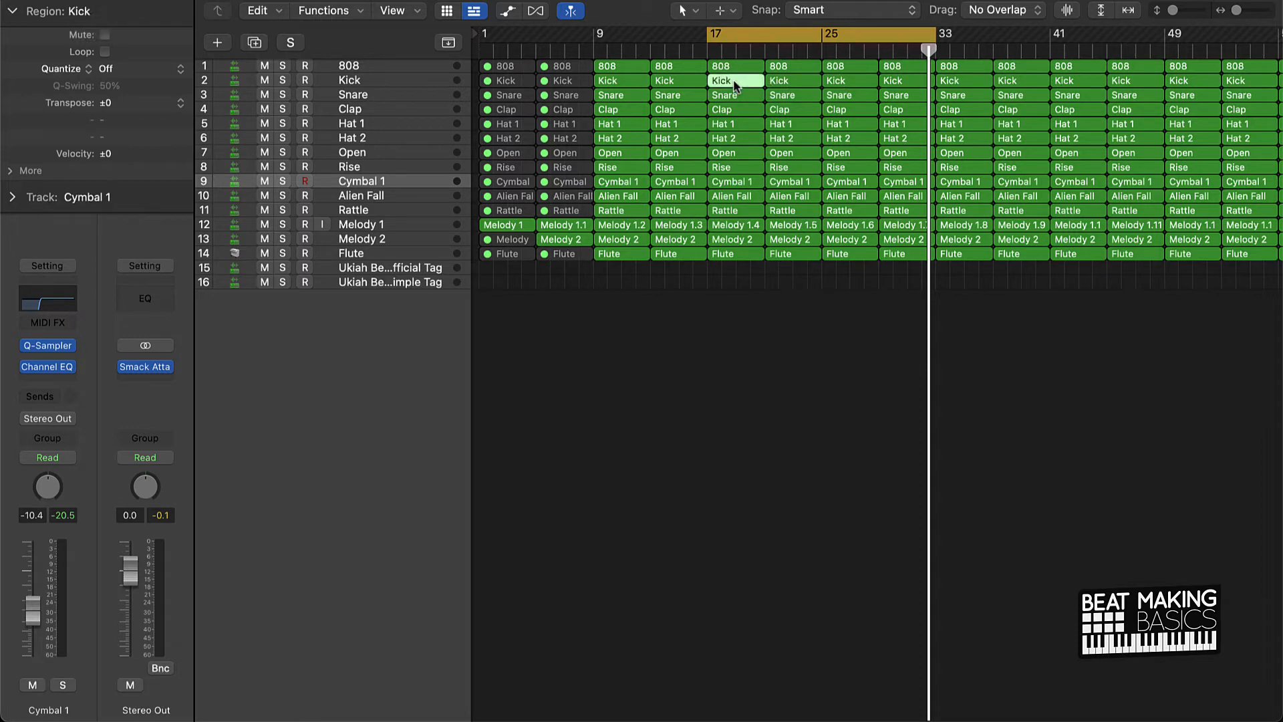
pyautogui.keyDown('shift'); pyautogui.click(792, 86); pyautogui.keyUp('shift')
pyautogui.hotkey('ctrl', 'm')
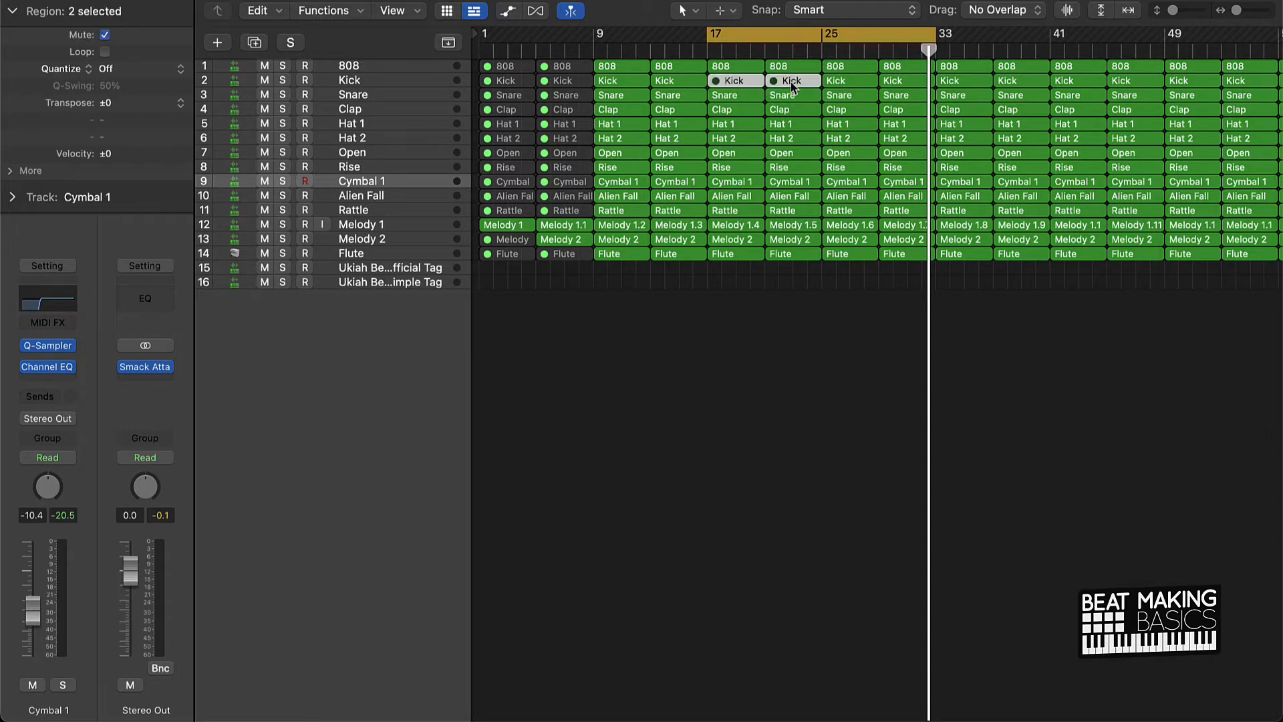
pyautogui.click(782, 281)
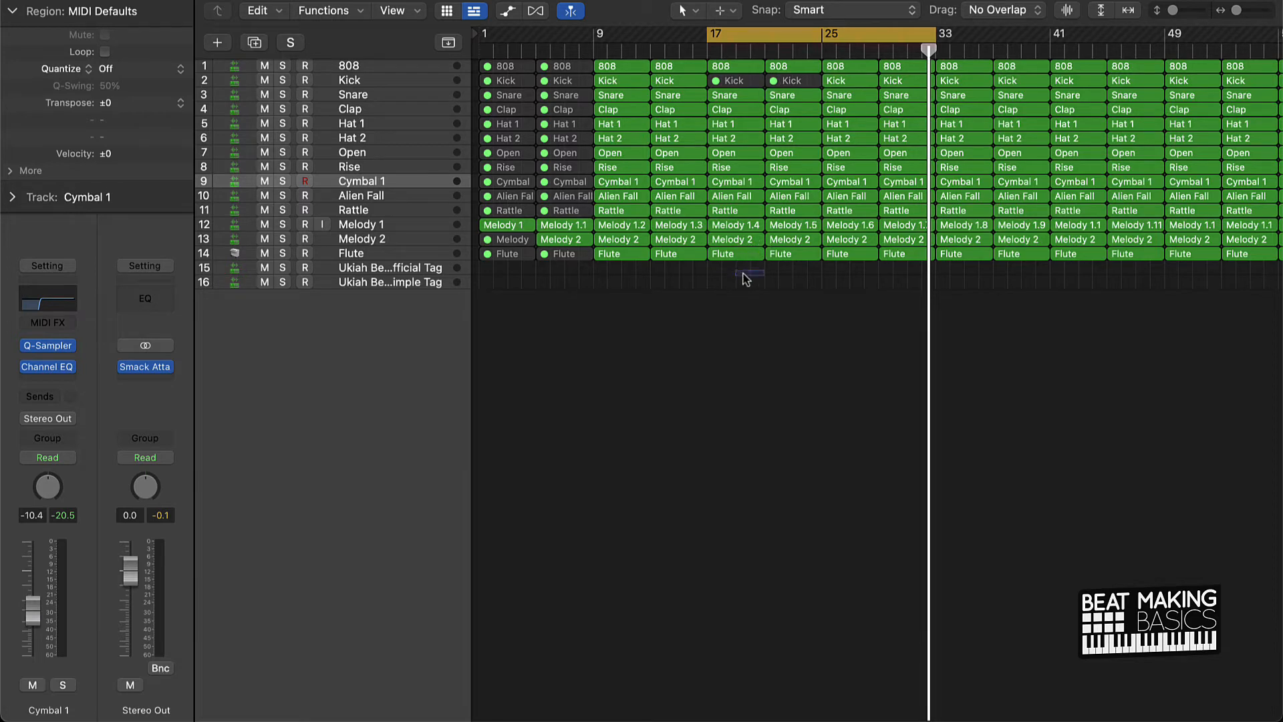
# - Mute the four Flute regions covering bars 17 to 32 and deselect them
pyautogui.moveTo(735, 274); pyautogui.dragTo(926, 261)
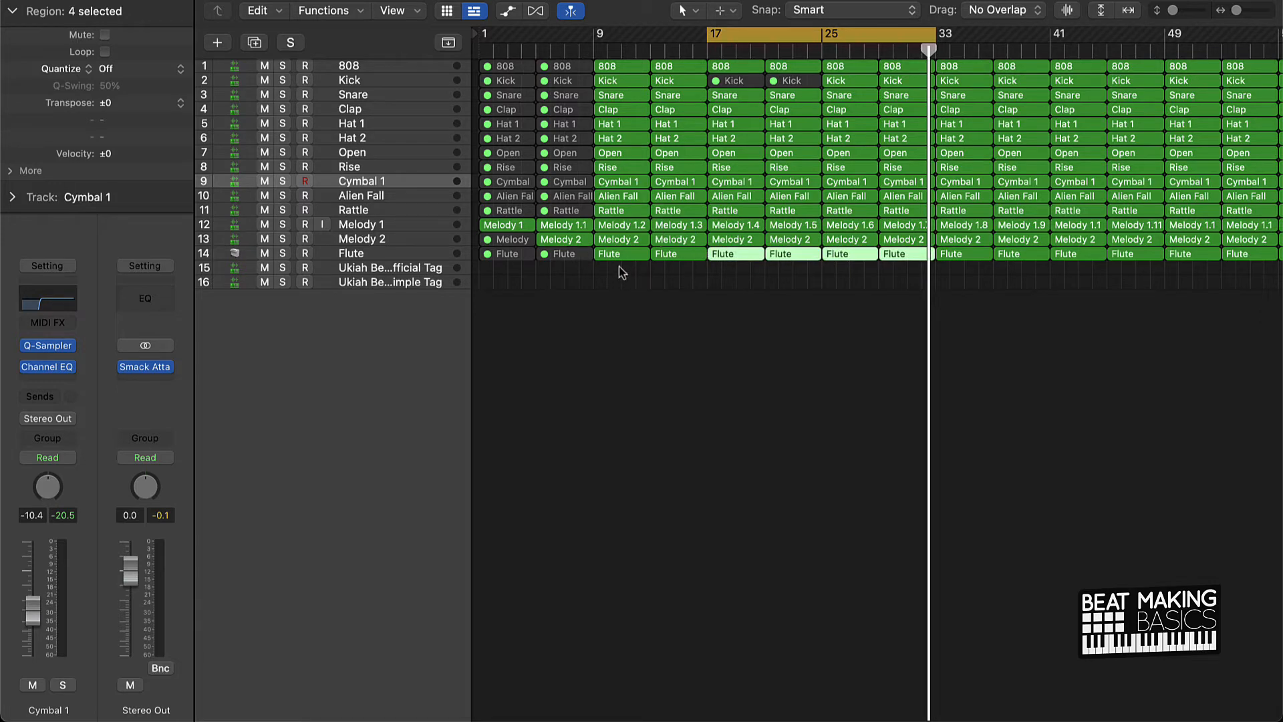
pyautogui.hotkey('ctrl', 'm')
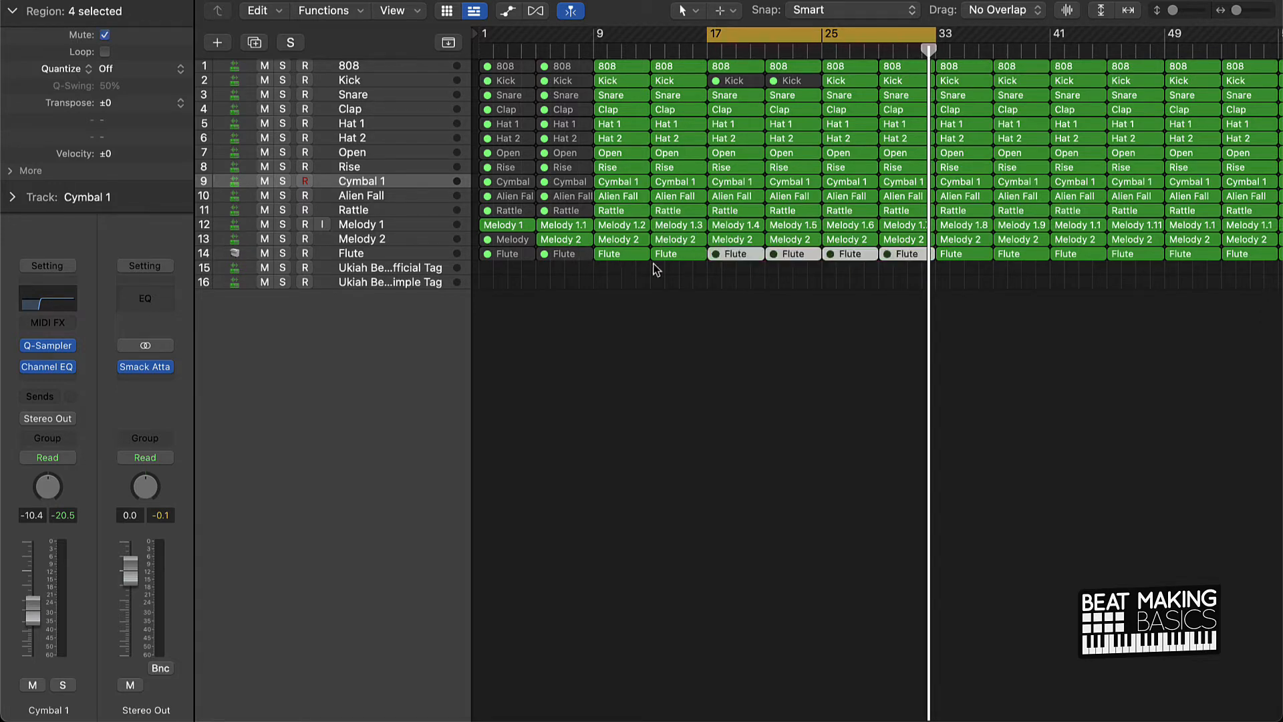
pyautogui.click(689, 282)
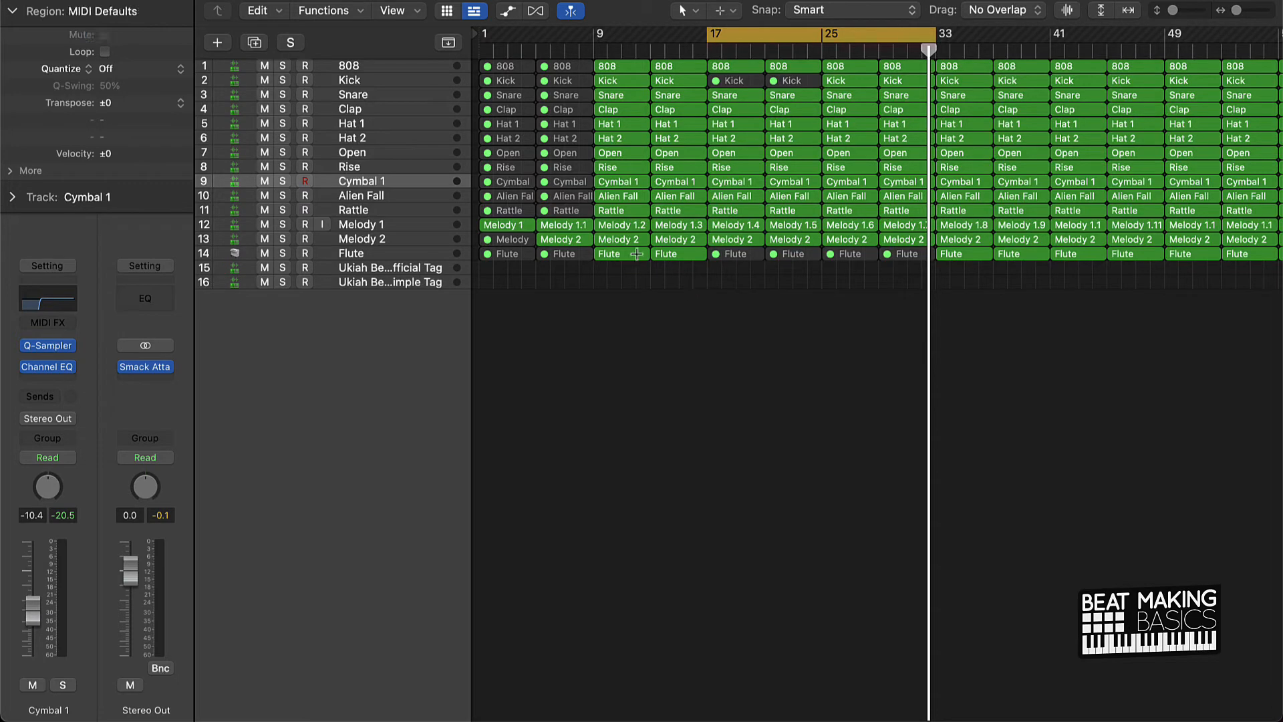
# - Select all regions, name them after their tracks and clear the selection
pyautogui.press('super+a')
pyautogui.click(807, 283)
pyautogui.click(838, 241)
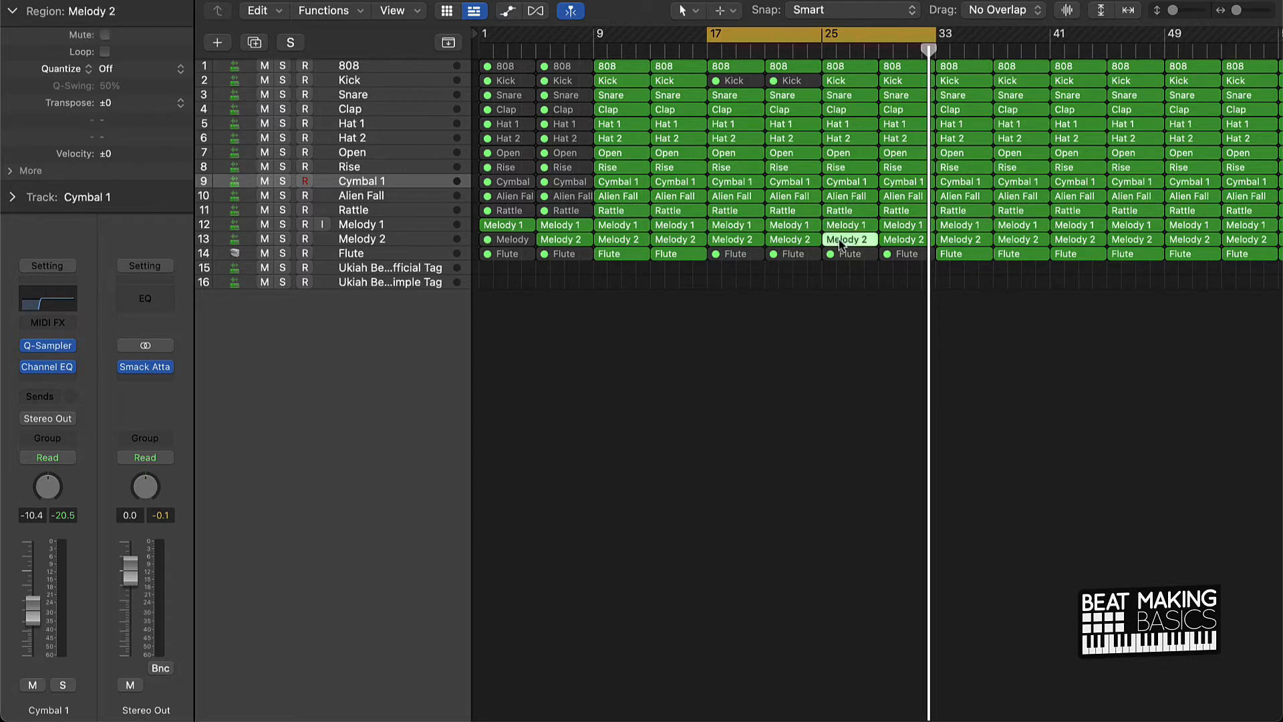
pyautogui.keyDown('shift'); pyautogui.click(894, 242); pyautogui.keyUp('shift')
pyautogui.keyDown('shift'); pyautogui.click(781, 226); pyautogui.keyUp('shift')
pyautogui.keyDown('shift'); pyautogui.click(755, 228); pyautogui.keyUp('shift')
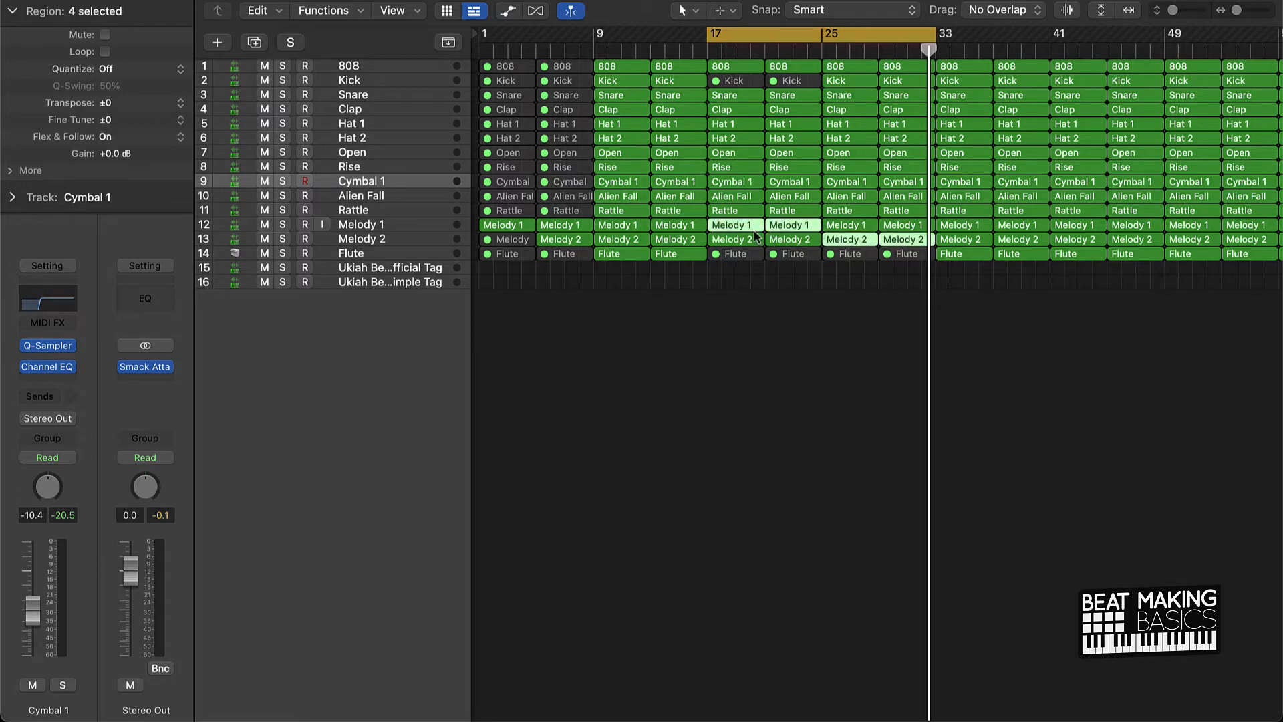
pyautogui.click(829, 298)
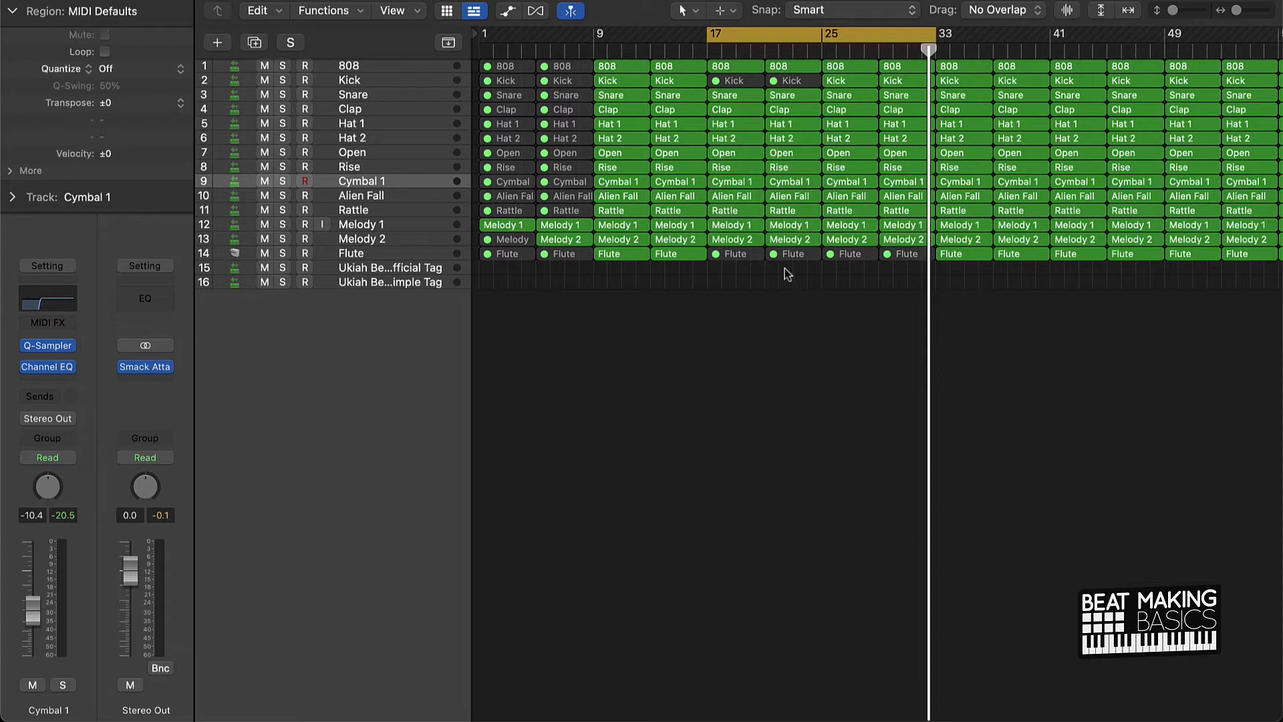
# - Mute the Melody 2 regions in bars 17 to 24 and the Melody 1 regions in bars 25 to 32
pyautogui.click(740, 253)
pyautogui.click(735, 240)
pyautogui.keyDown('shift'); pyautogui.click(791, 239); pyautogui.keyUp('shift')
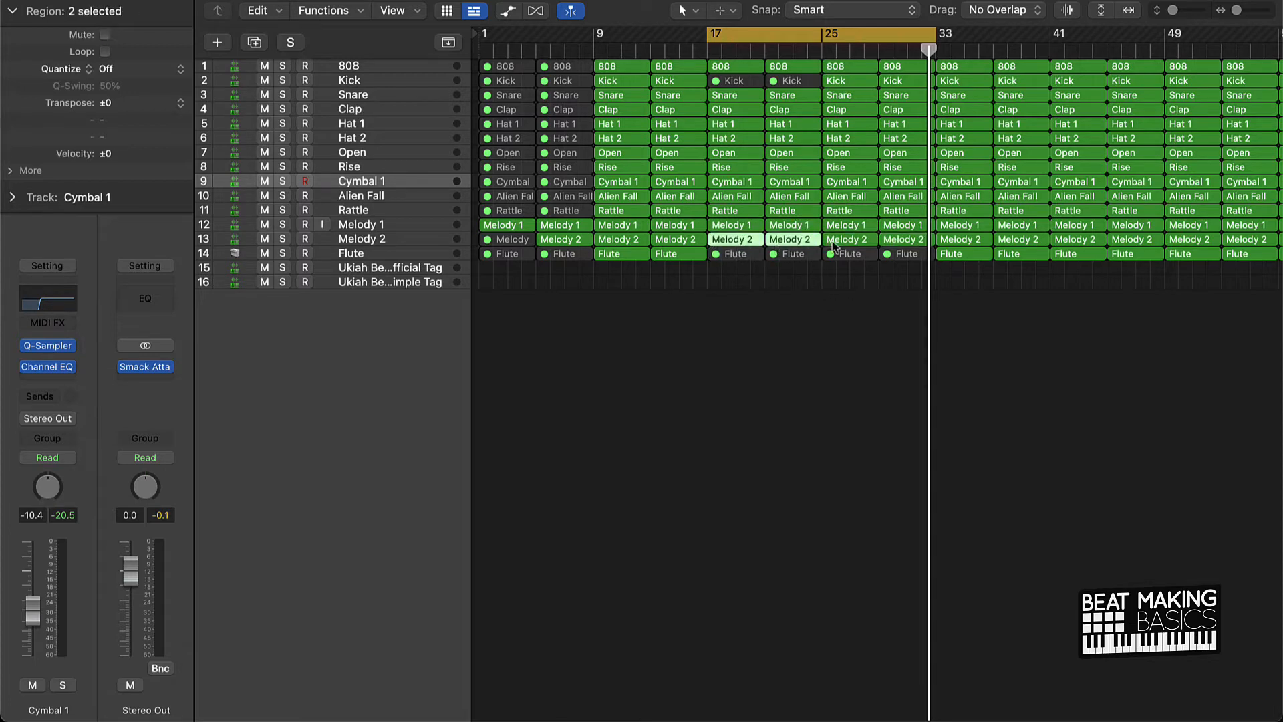
pyautogui.keyDown('shift'); pyautogui.click(847, 228); pyautogui.keyUp('shift')
pyautogui.keyDown('shift'); pyautogui.click(899, 228); pyautogui.keyUp('shift')
pyautogui.hotkey('ctrl', 'm')
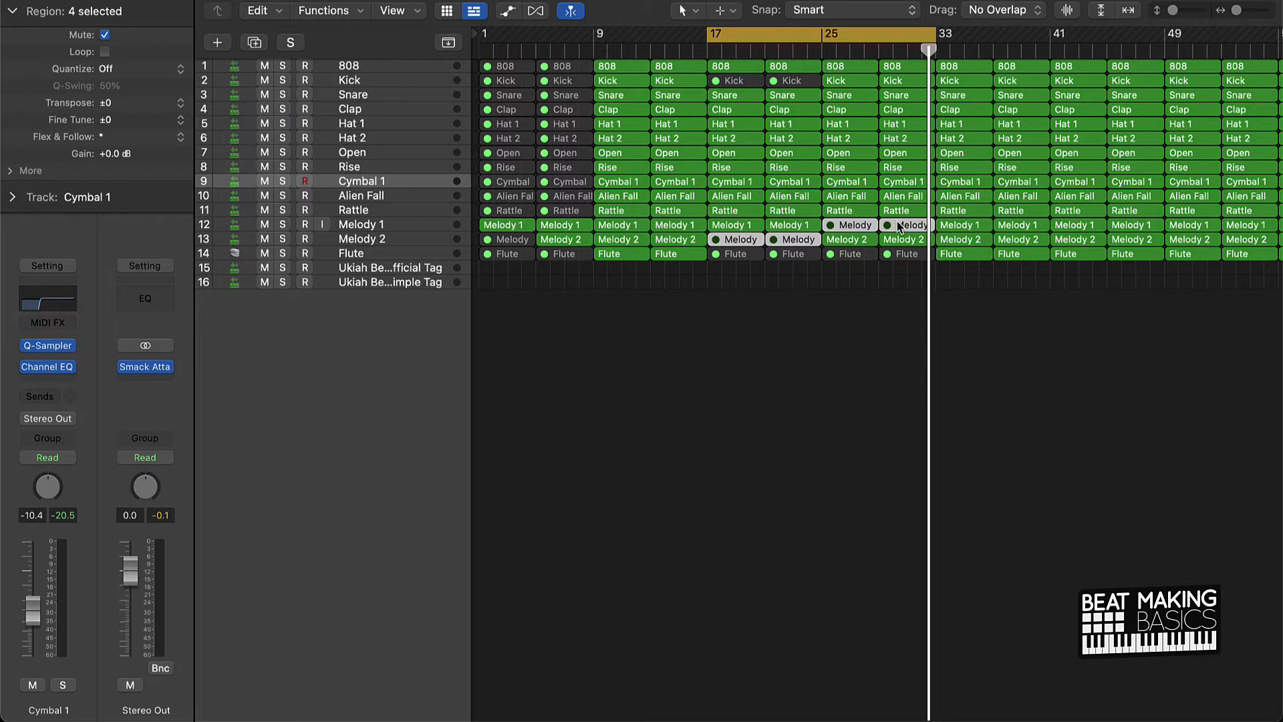
pyautogui.click(895, 305)
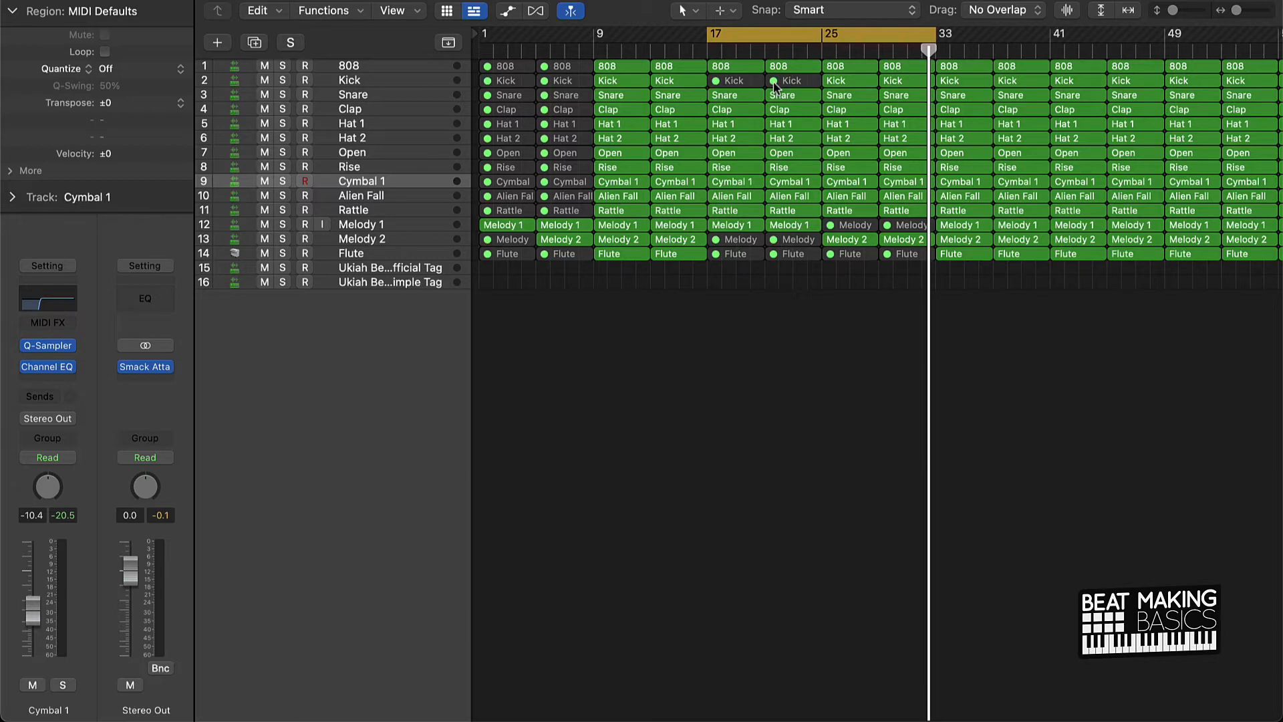
# - Play the cycled section and mute the Rise regions starting at bars 17 and 25
pyautogui.press('space')
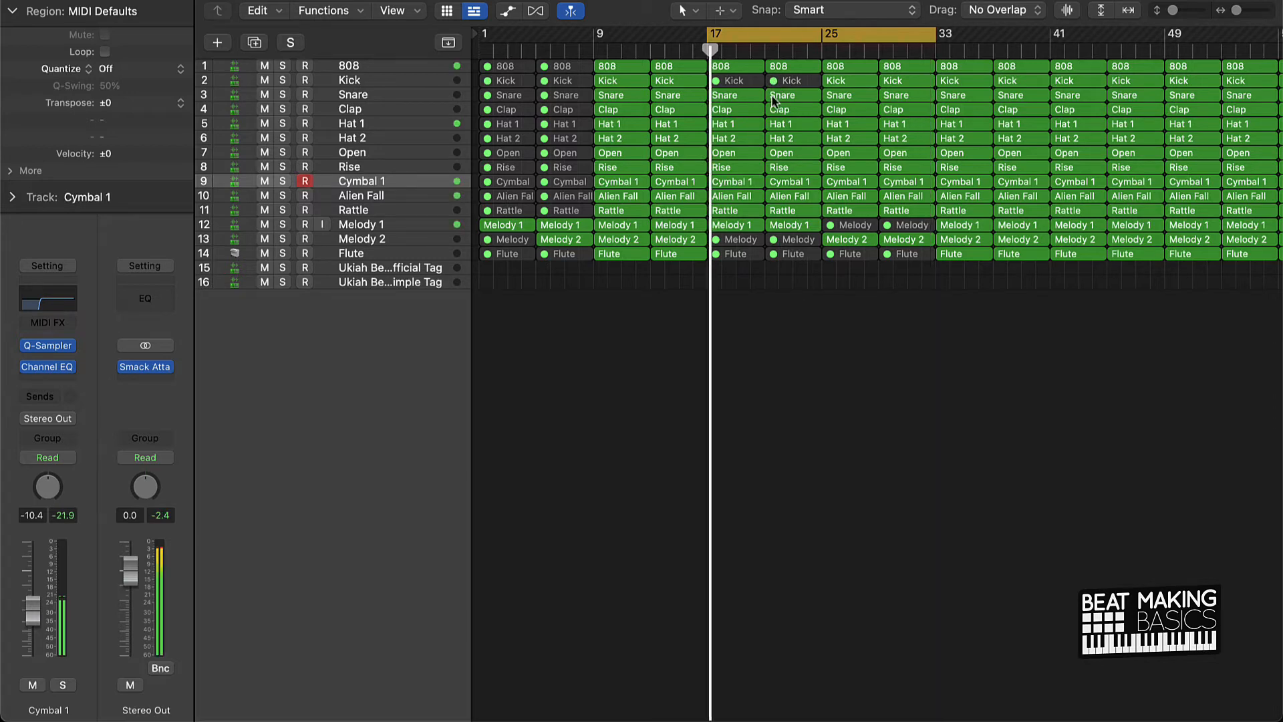
pyautogui.click(749, 167)
pyautogui.hotkey('ctrl', 'm')
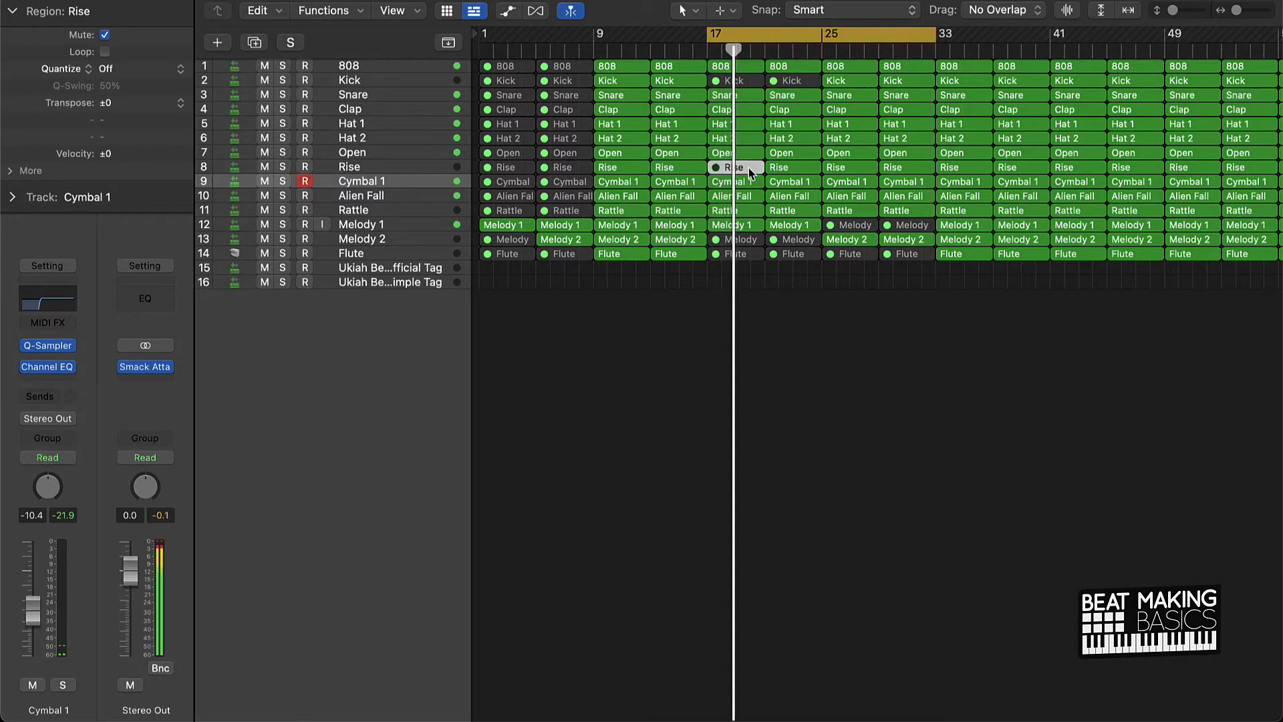
pyautogui.click(850, 168)
pyautogui.hotkey('ctrl', 'm')
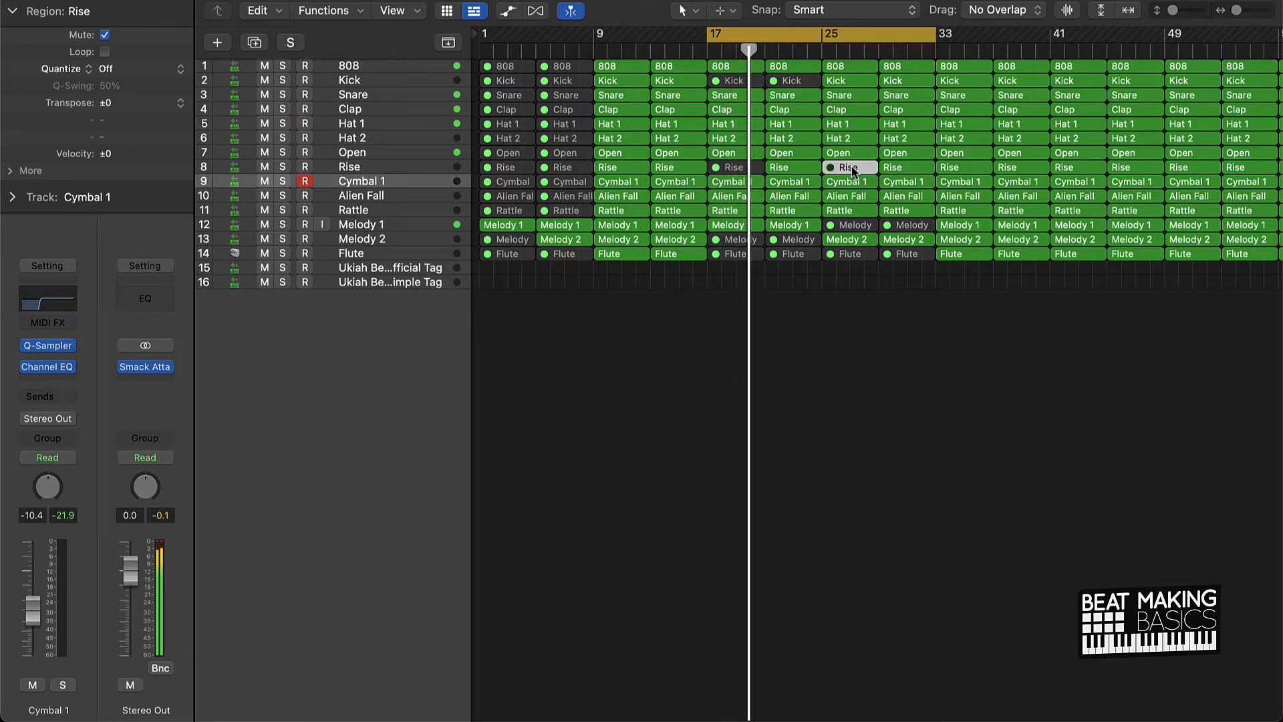
# - Mute the Rise region starting at bar 9, unmute the one starting at bar 5 and clear the selection
pyautogui.click(615, 168)
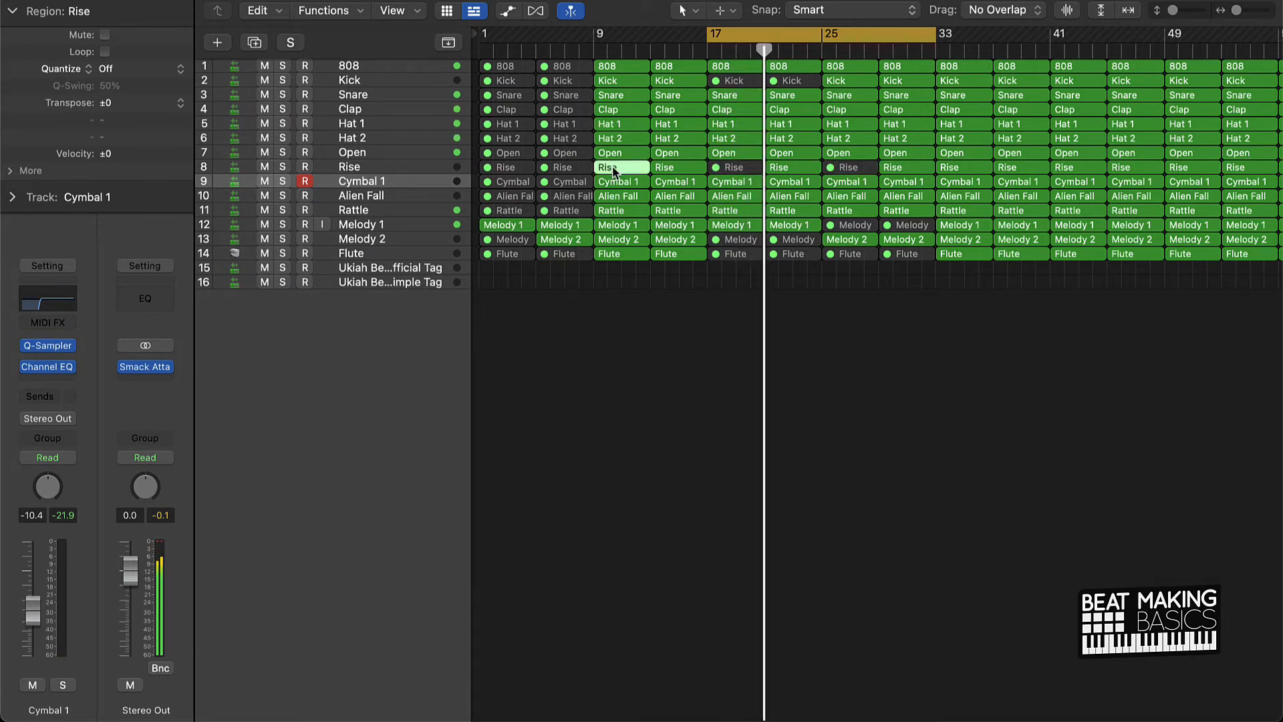
pyautogui.hotkey('ctrl', 'm')
pyautogui.click(571, 167)
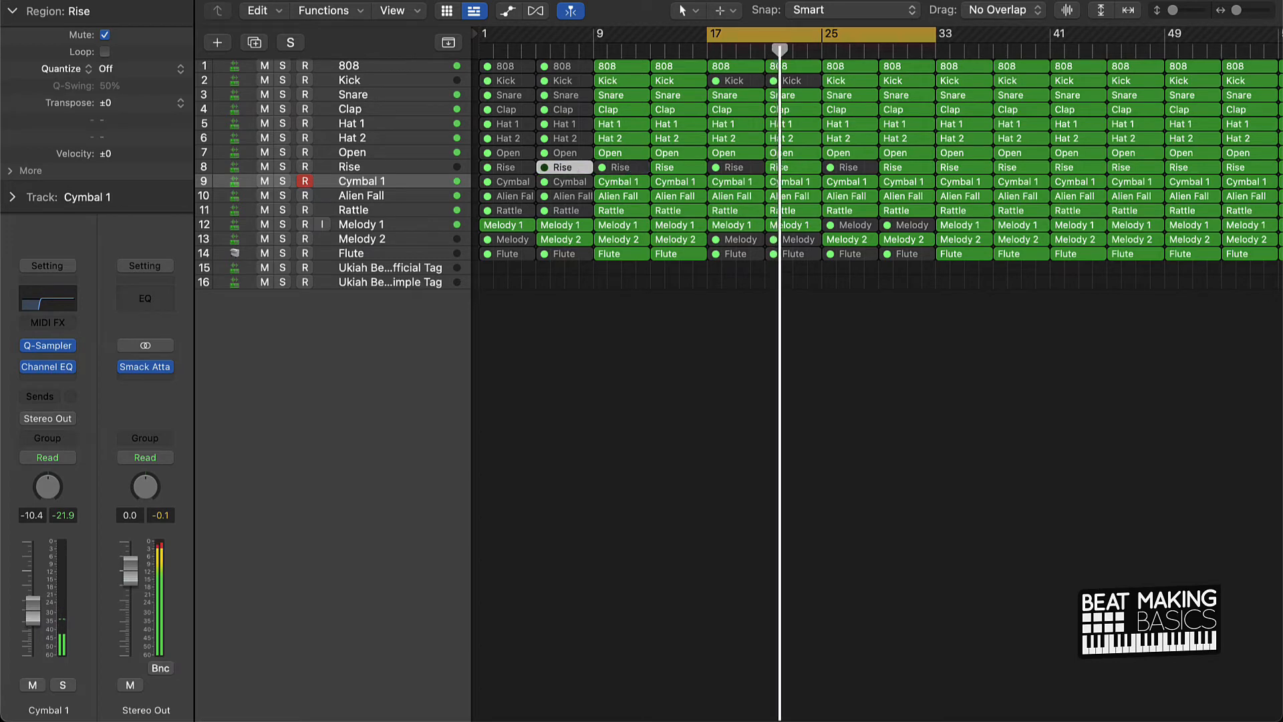
pyautogui.hotkey('ctrl', 'm')
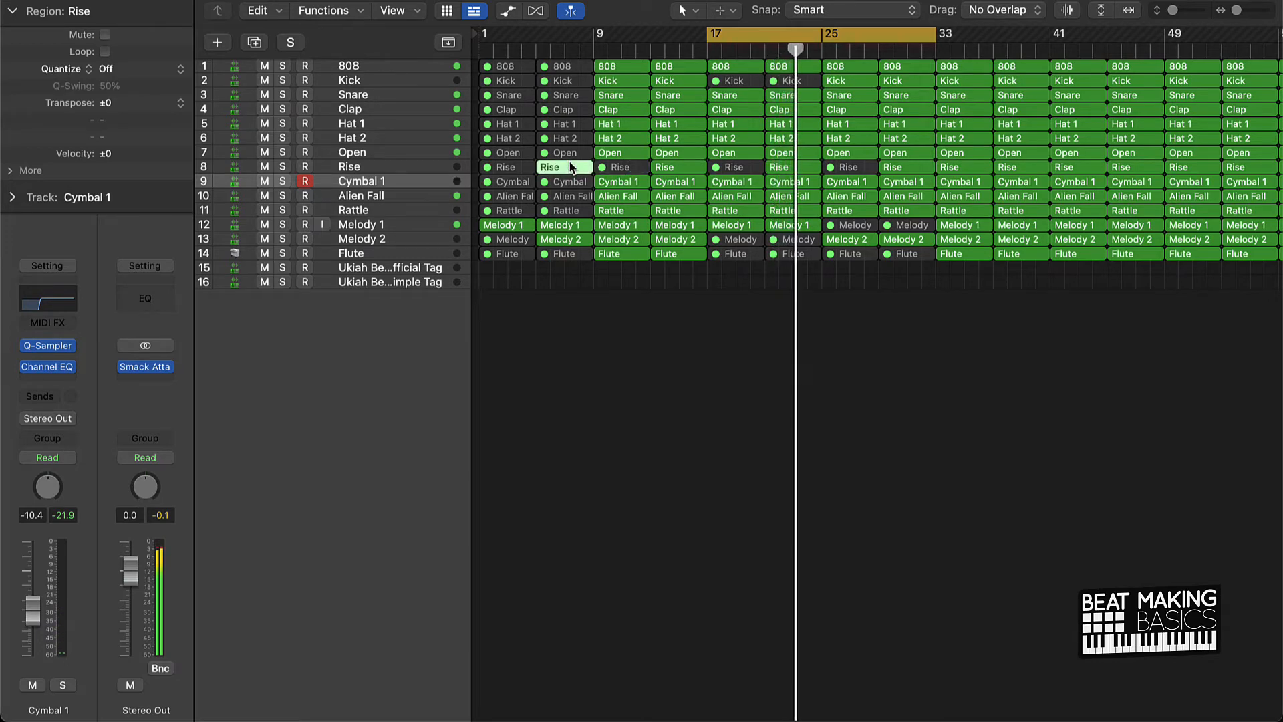
pyautogui.click(1072, 434)
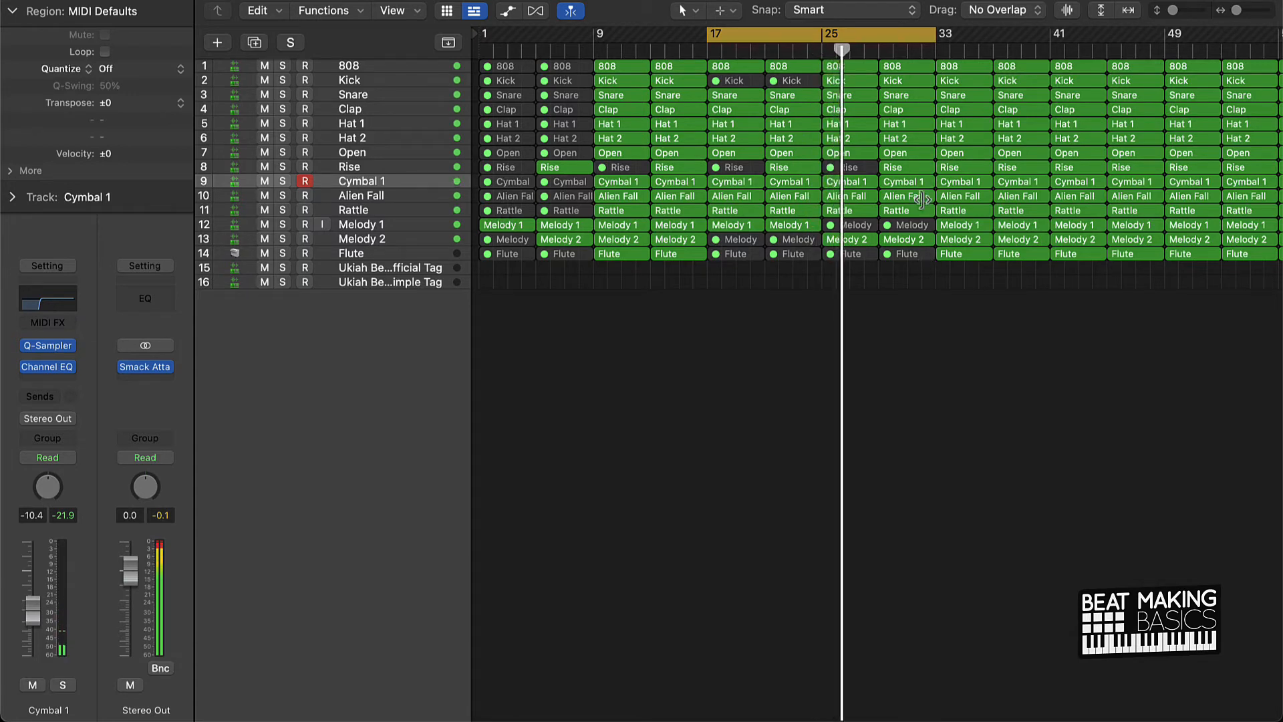
# - Shorten all regions starting at bar 29, except 808 and Rise, by one bar so they end at bar 32
pyautogui.moveTo(922, 283); pyautogui.dragTo(907, 85)
pyautogui.keyDown('shift'); pyautogui.click(913, 170); pyautogui.keyUp('shift')
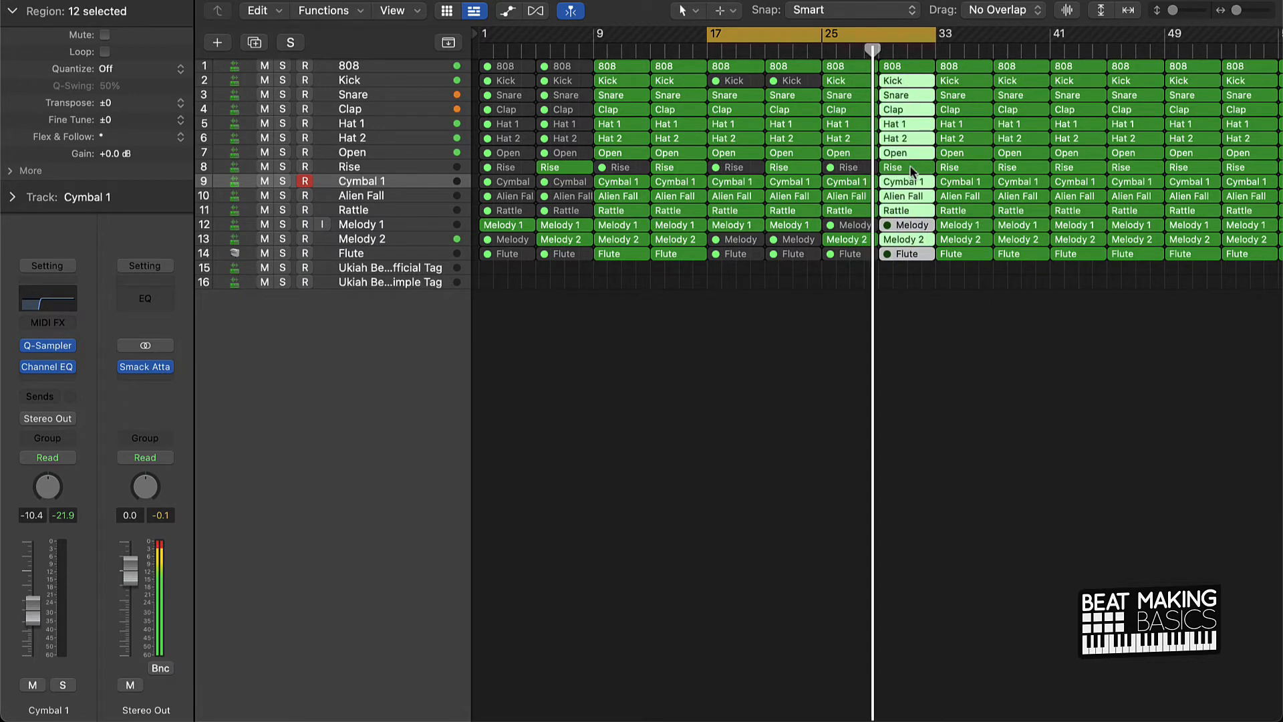
pyautogui.moveTo(934, 88); pyautogui.dragTo(919, 89)
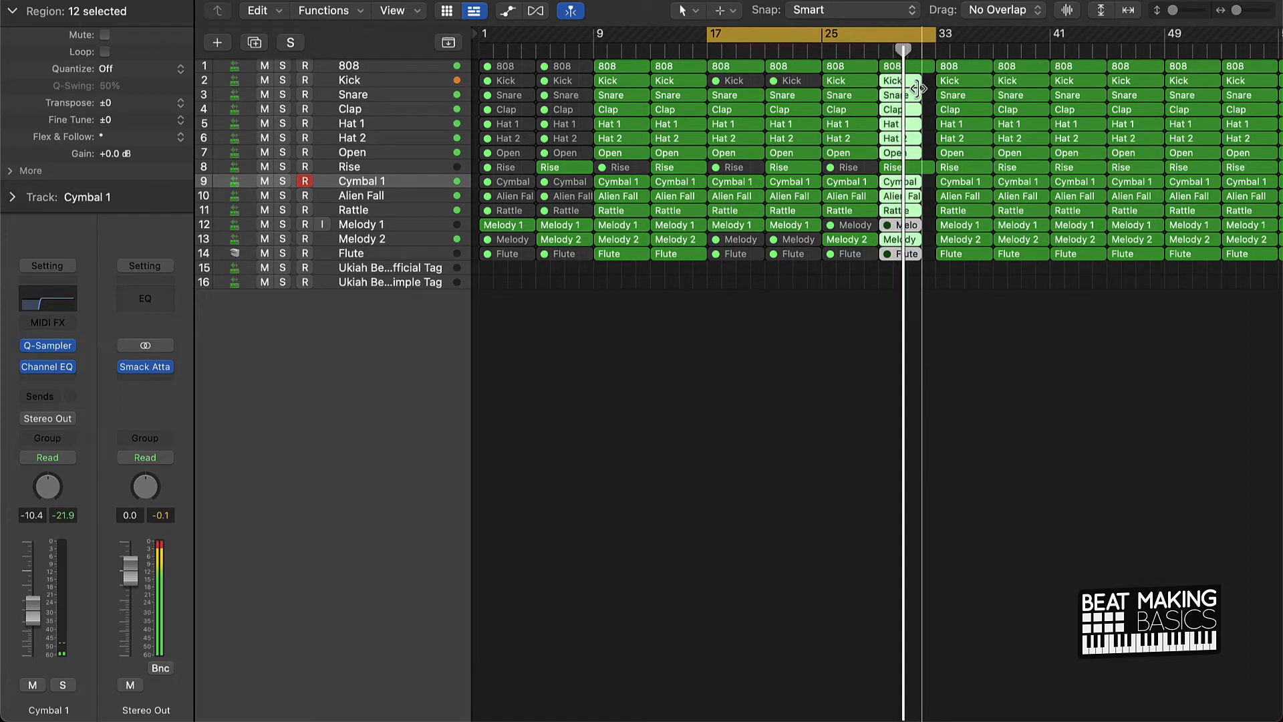
pyautogui.click(994, 316)
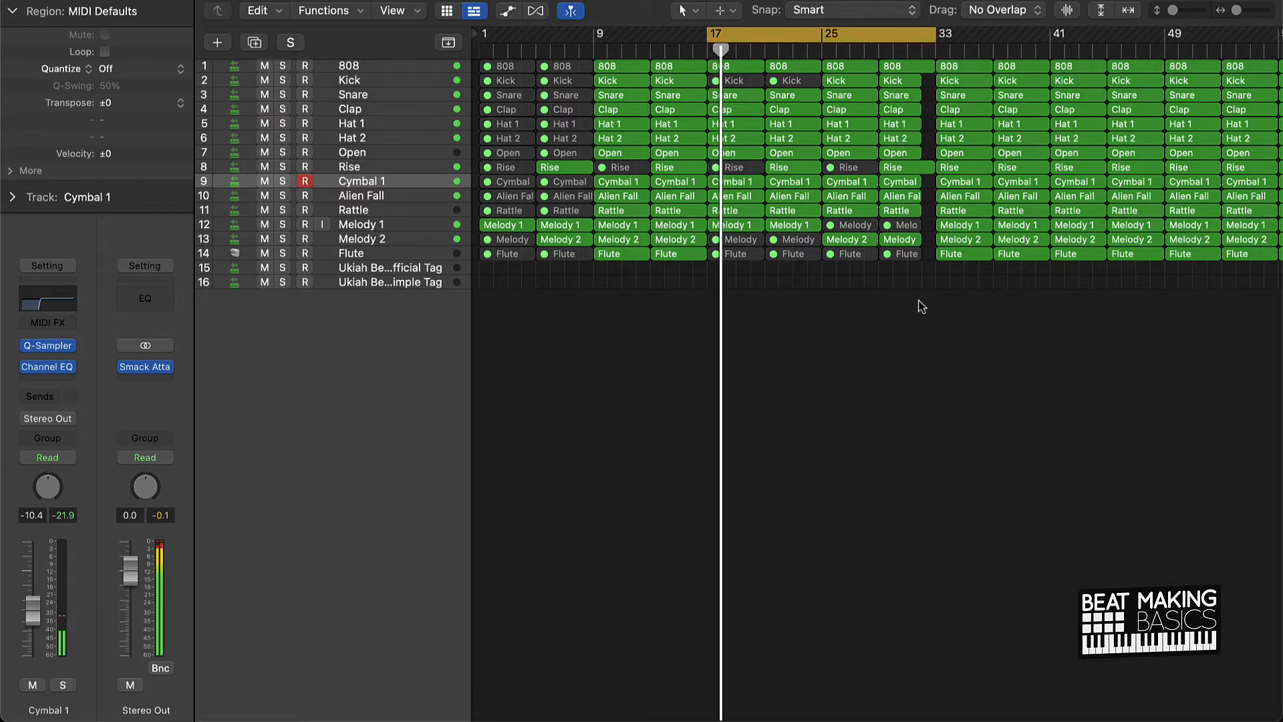
# - Turn off the cycle range over bars 17 to 32
pyautogui.click(869, 42)
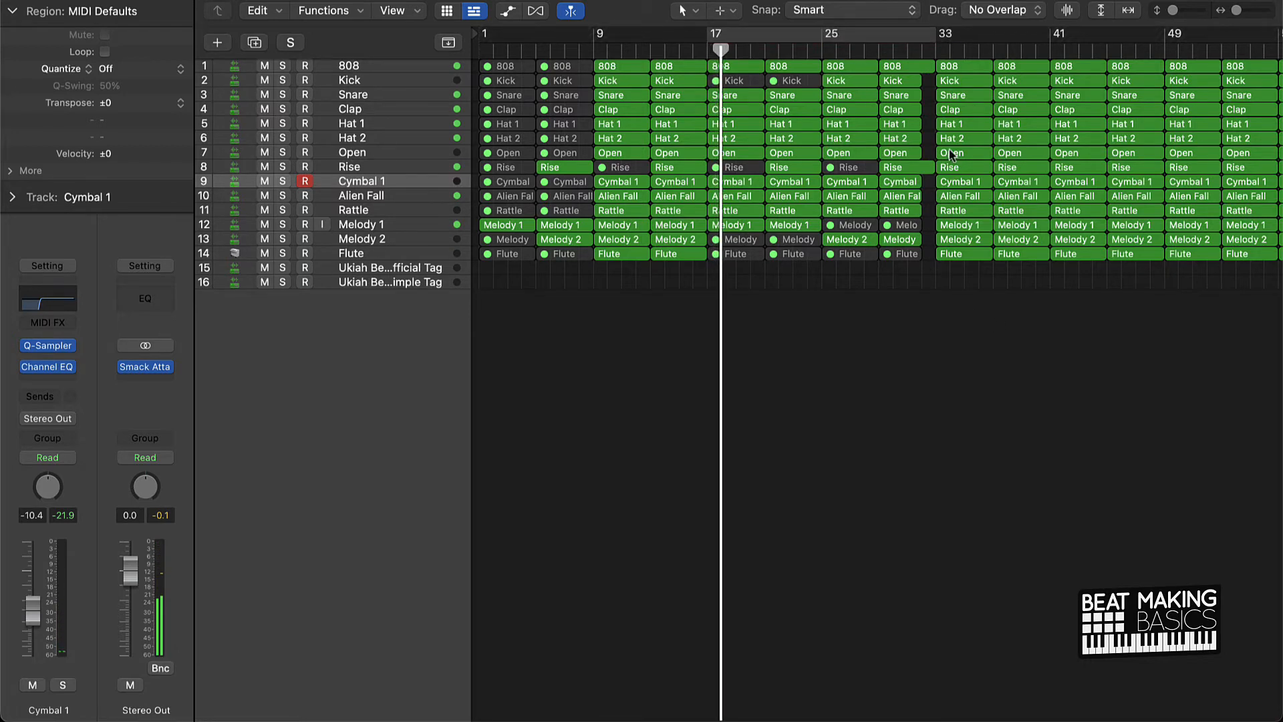
pyautogui.press('super+Right')
pyautogui.press('super+Right')
pyautogui.press('super+Right')
pyautogui.press('super+Right')
pyautogui.press('super+Right')
pyautogui.press('super+Left')
pyautogui.press('super+Left')
pyautogui.press('super+Left')
pyautogui.press('super+Left')
pyautogui.press('super+Left')
pyautogui.press('super+Left')
pyautogui.press('super+Left')
pyautogui.press('super+Left')
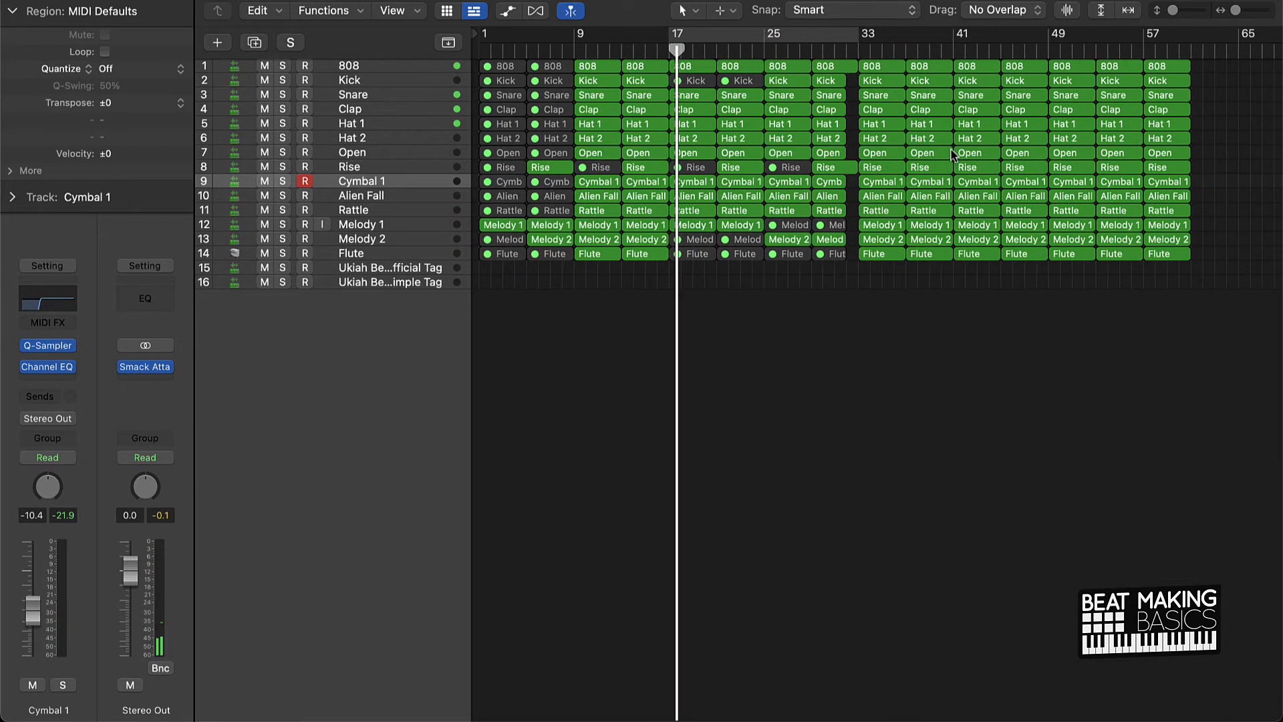
pyautogui.press('super+Right')
pyautogui.press('super+Right')
pyautogui.press('super+Right')
pyautogui.hscroll(-3, 950, 153)
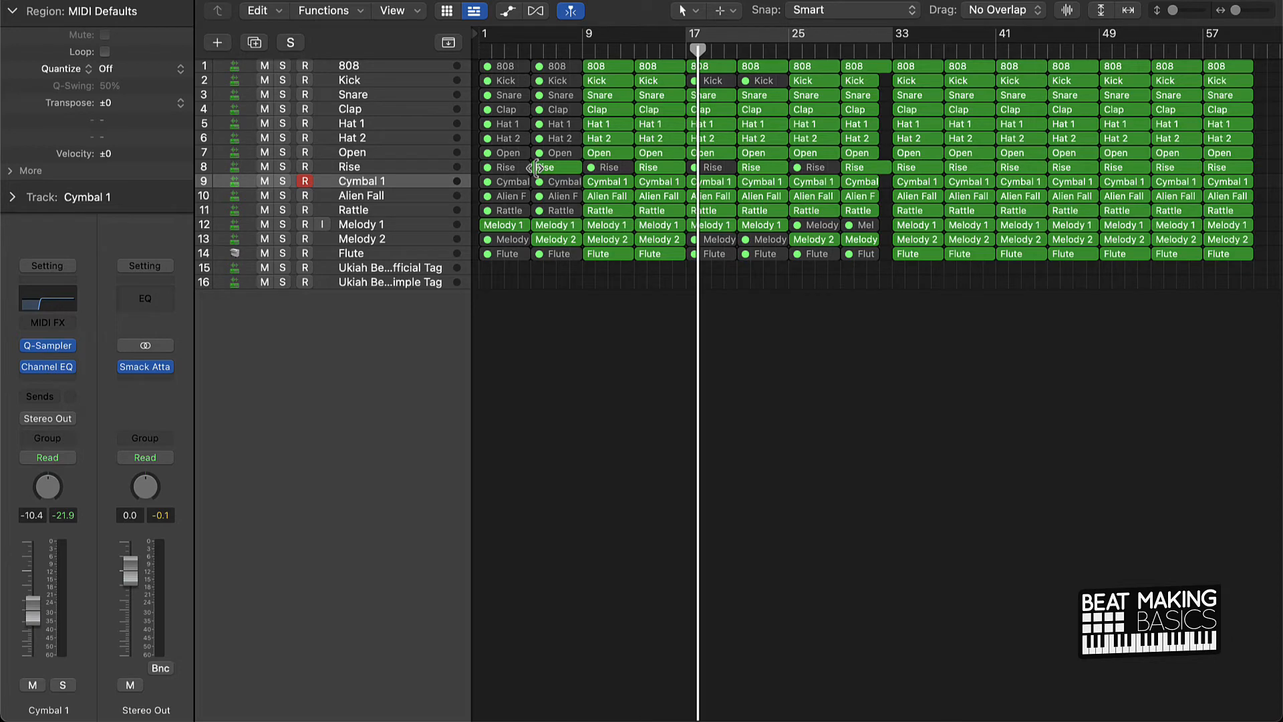
# - Delete every region on all tracks from bar 33 onward
pyautogui.click(602, 156)
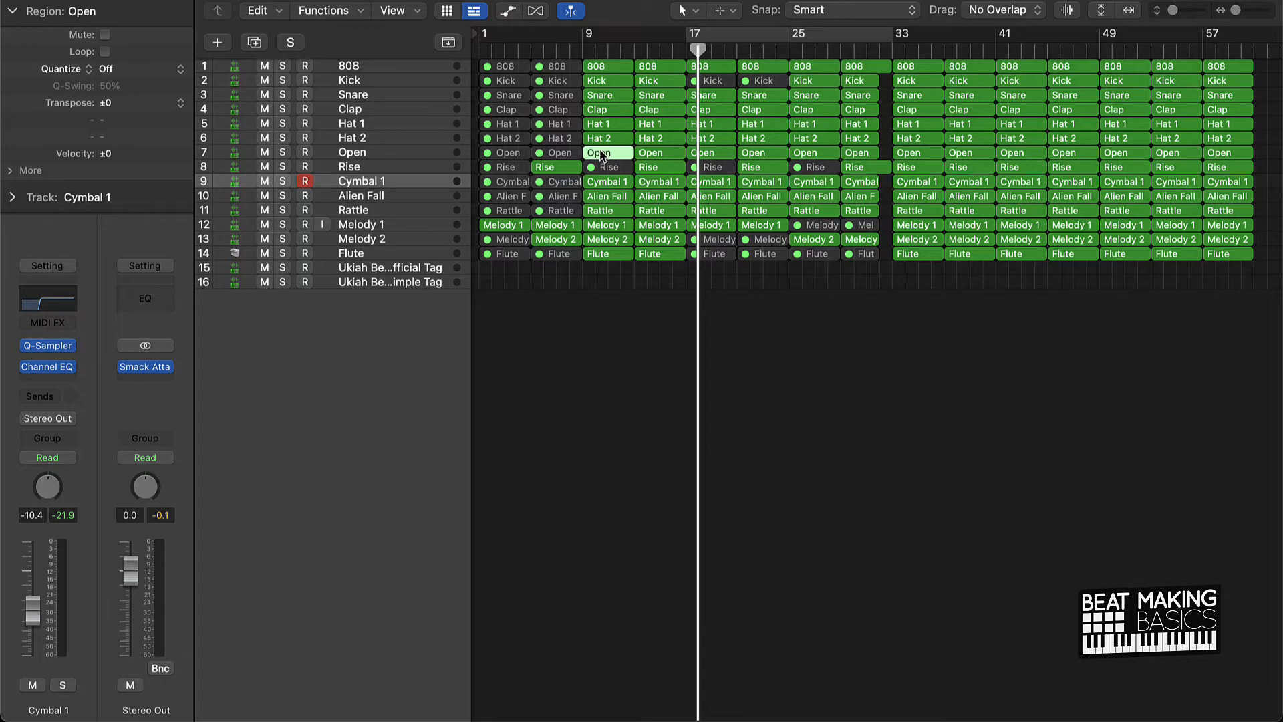
pyautogui.click(813, 308)
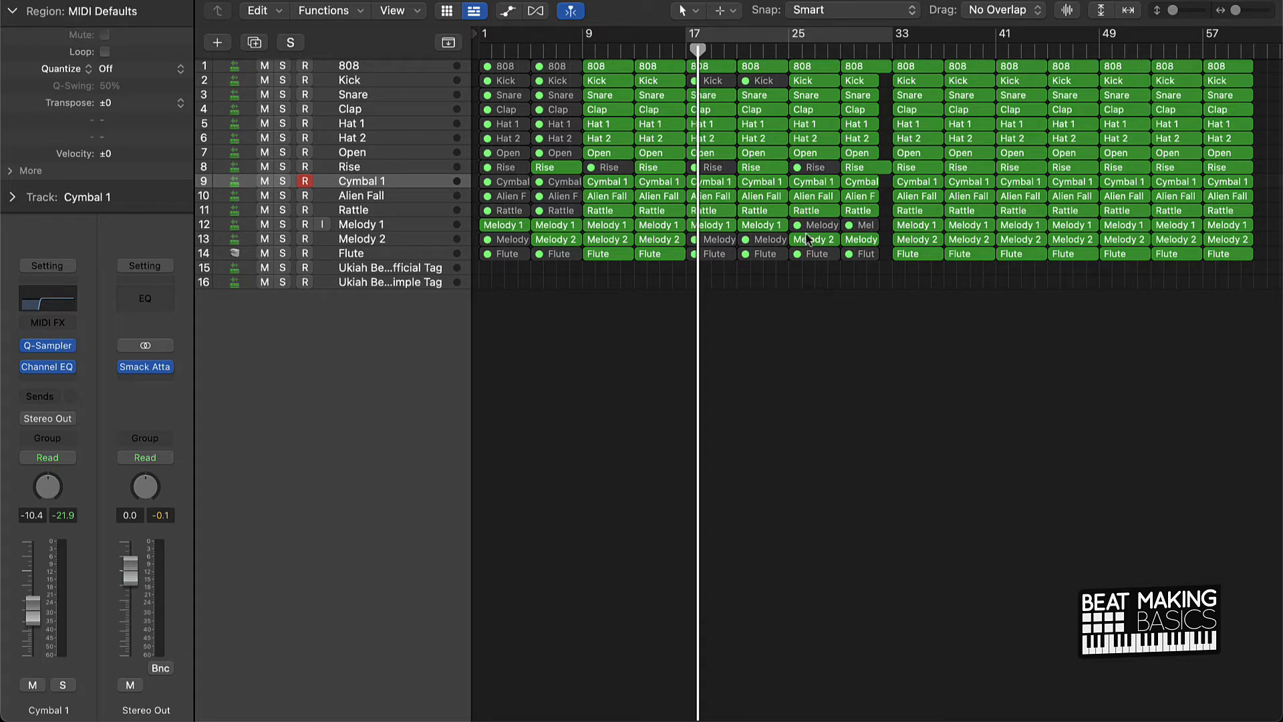
pyautogui.moveTo(934, 259); pyautogui.dragTo(1270, 50)
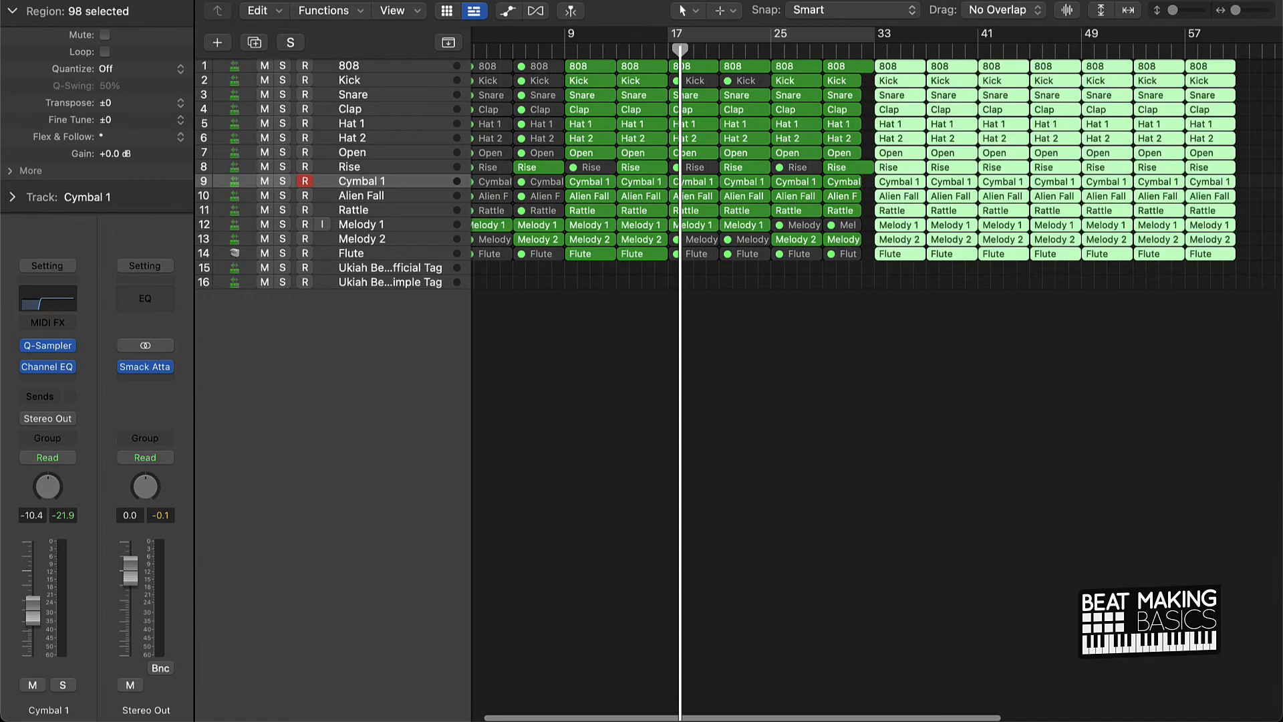
pyautogui.press('Delete')
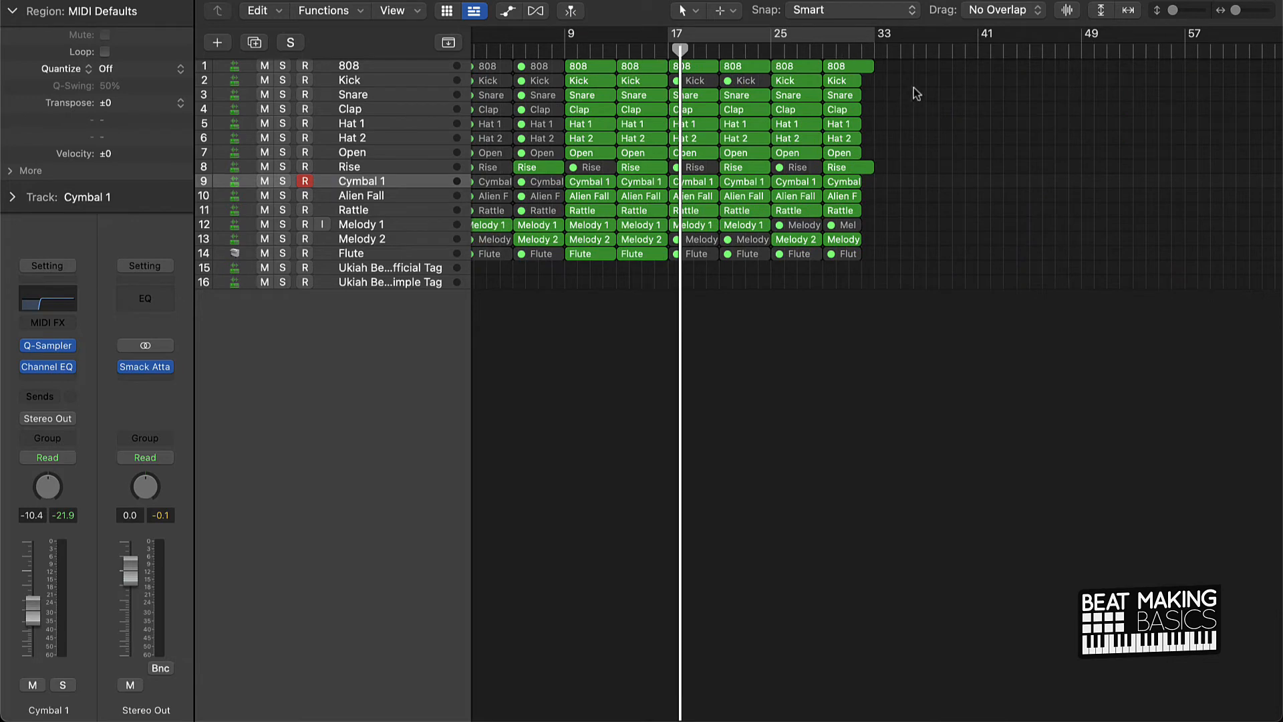
# - Select the regions from bar 9 to the end of bar 32 and repeat them twice, filling up to bar 81
pyautogui.moveTo(917, 71); pyautogui.dragTo(575, 270)
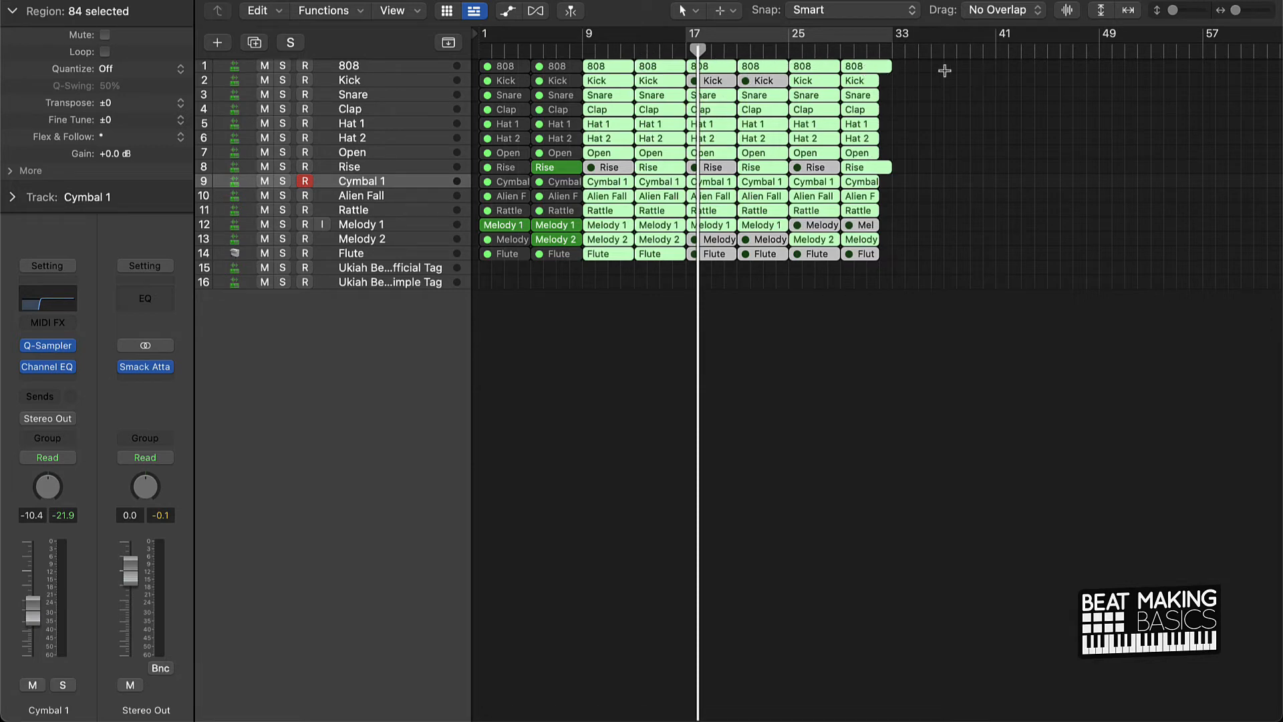
pyautogui.press('super+r')
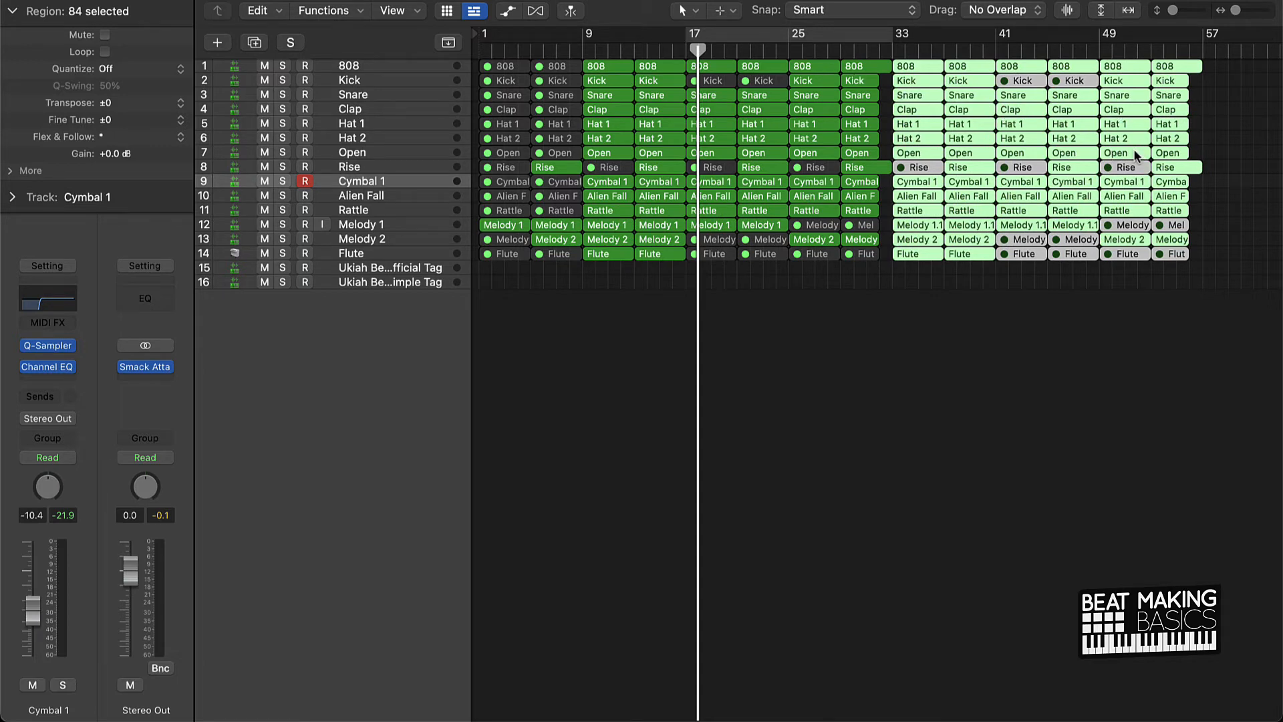
pyautogui.press('super+r')
pyautogui.hscroll(5, 1133, 148)
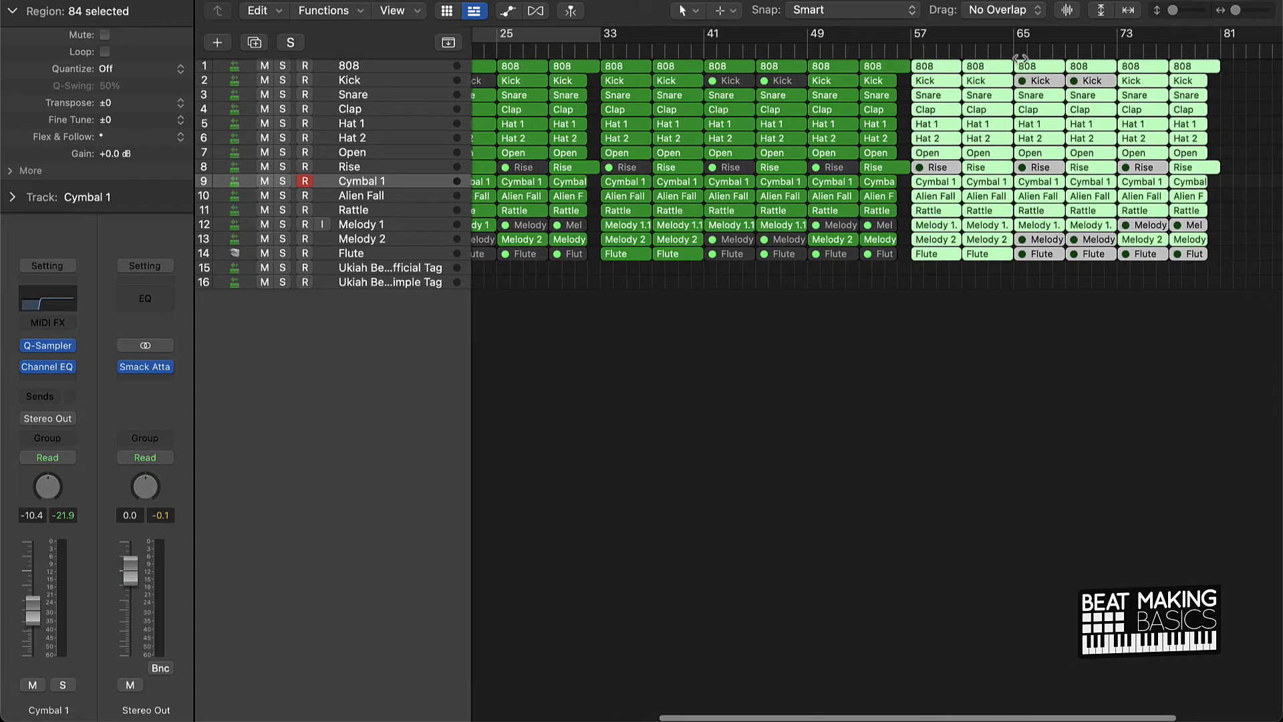
# - Add another copy of the selected 24-bar section at bar 81 and delete its regions from bar 89 onward
pyautogui.click(1008, 51)
pyautogui.hscroll(-5, 708, 42)
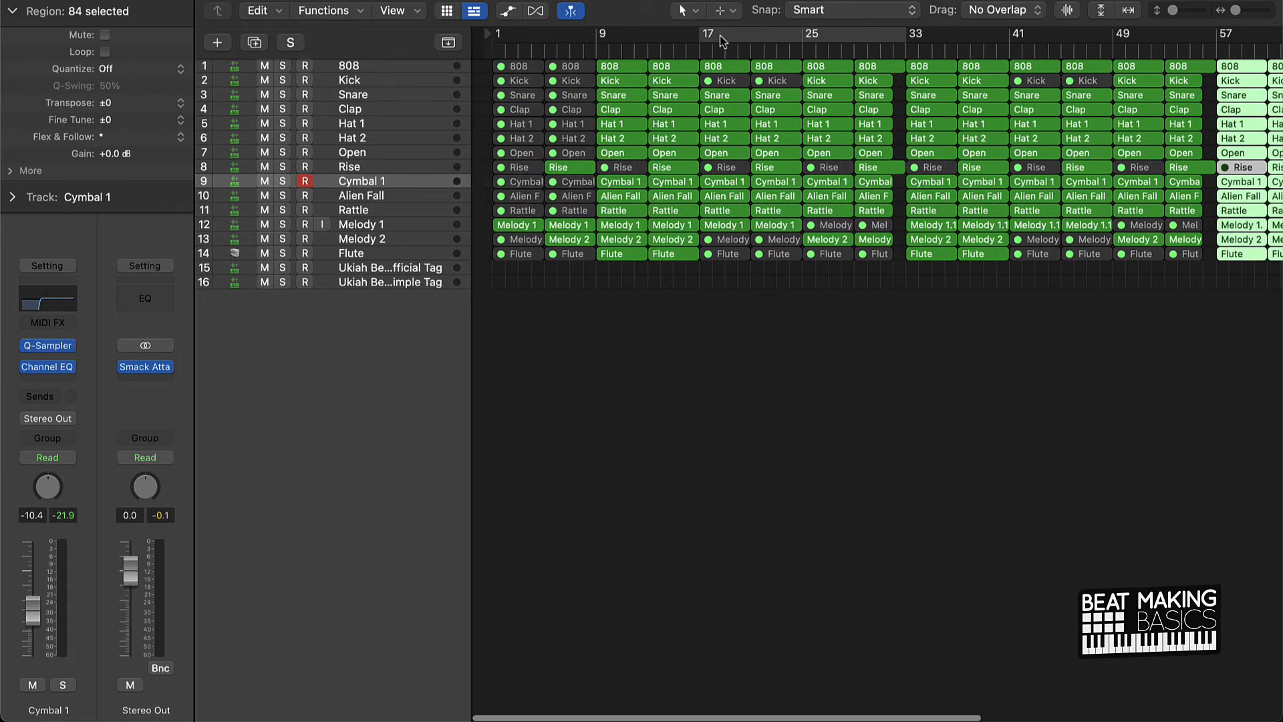
pyautogui.click(737, 1)
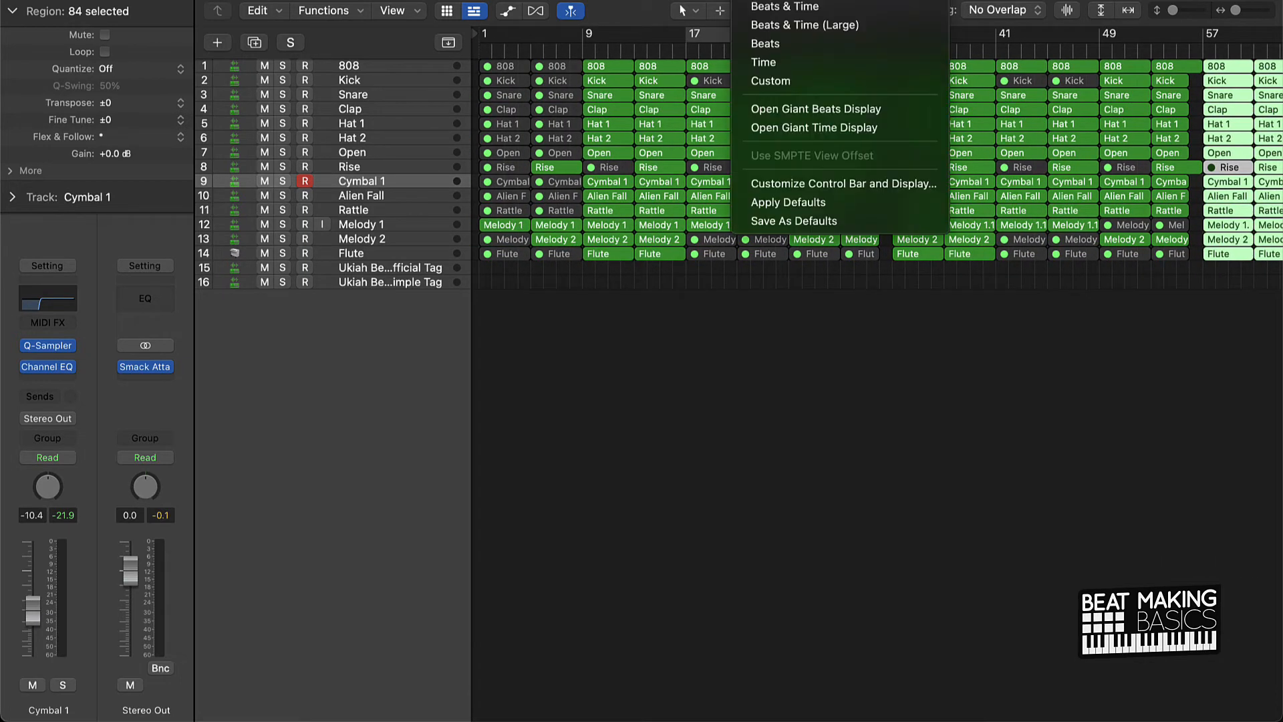
pyautogui.click(786, 17)
pyautogui.hscroll(10, 938, 148)
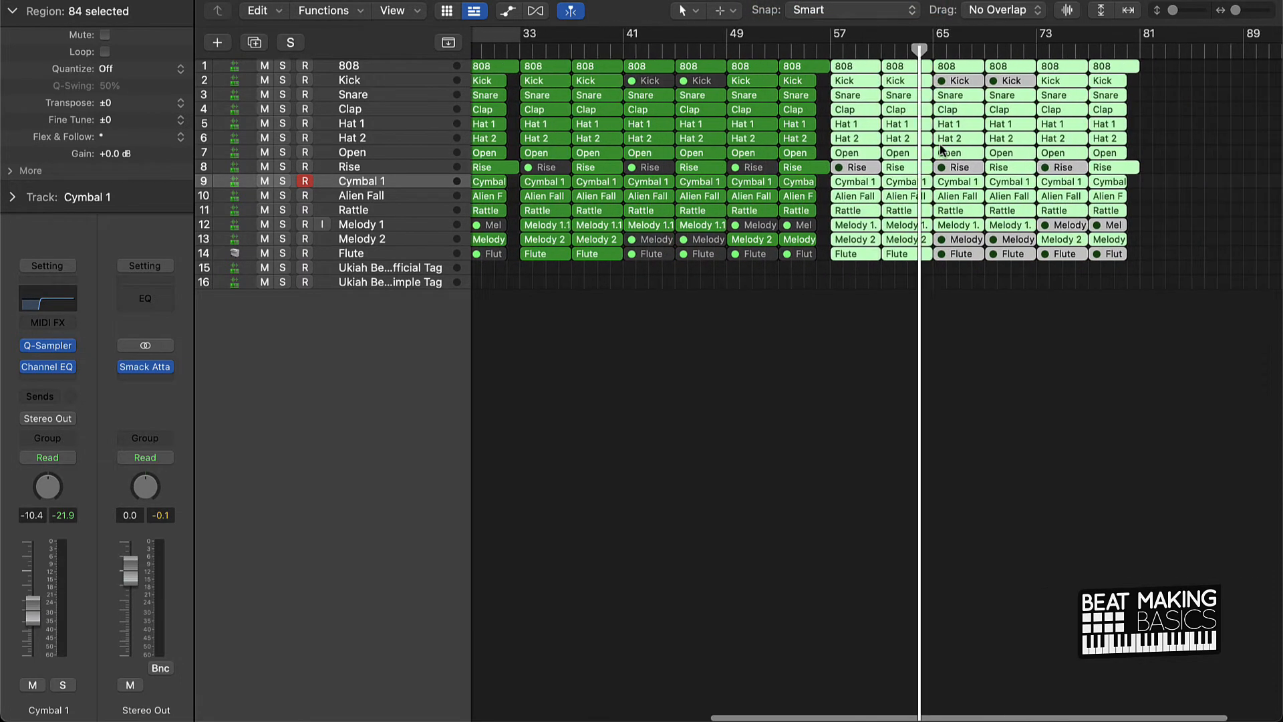
pyautogui.click(908, 49)
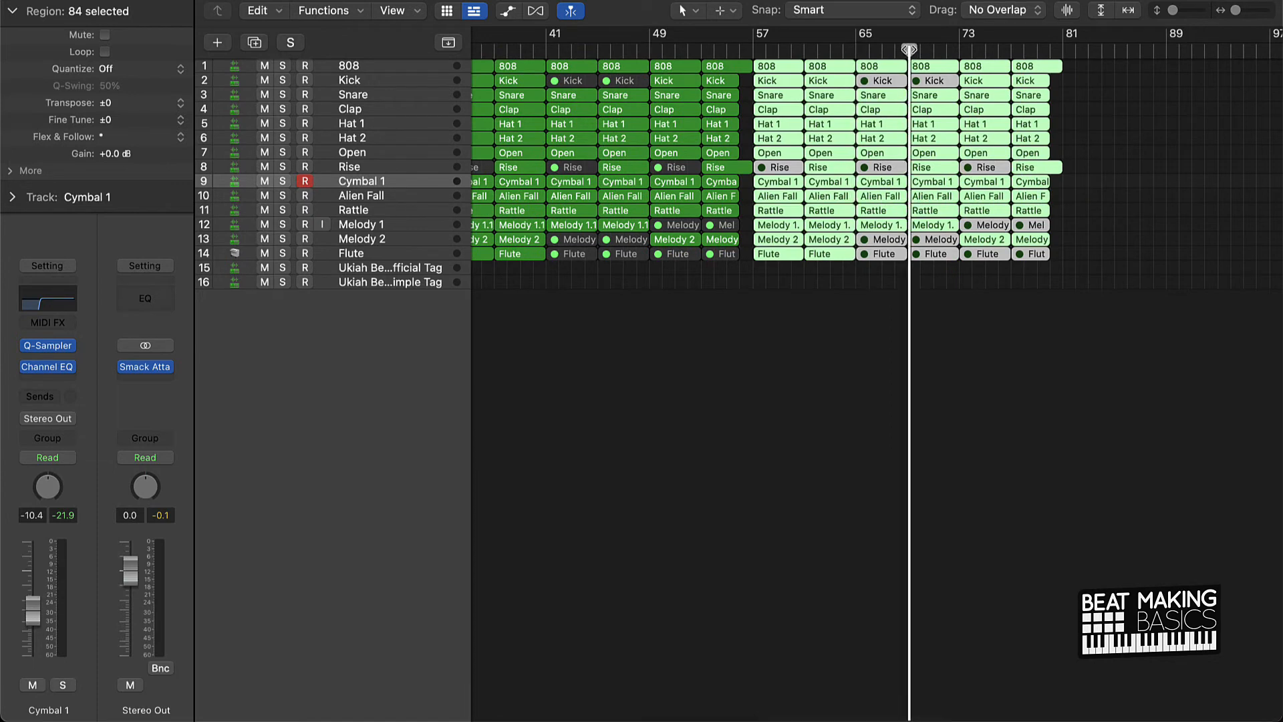
pyautogui.moveTo(909, 49); pyautogui.dragTo(1087, 65)
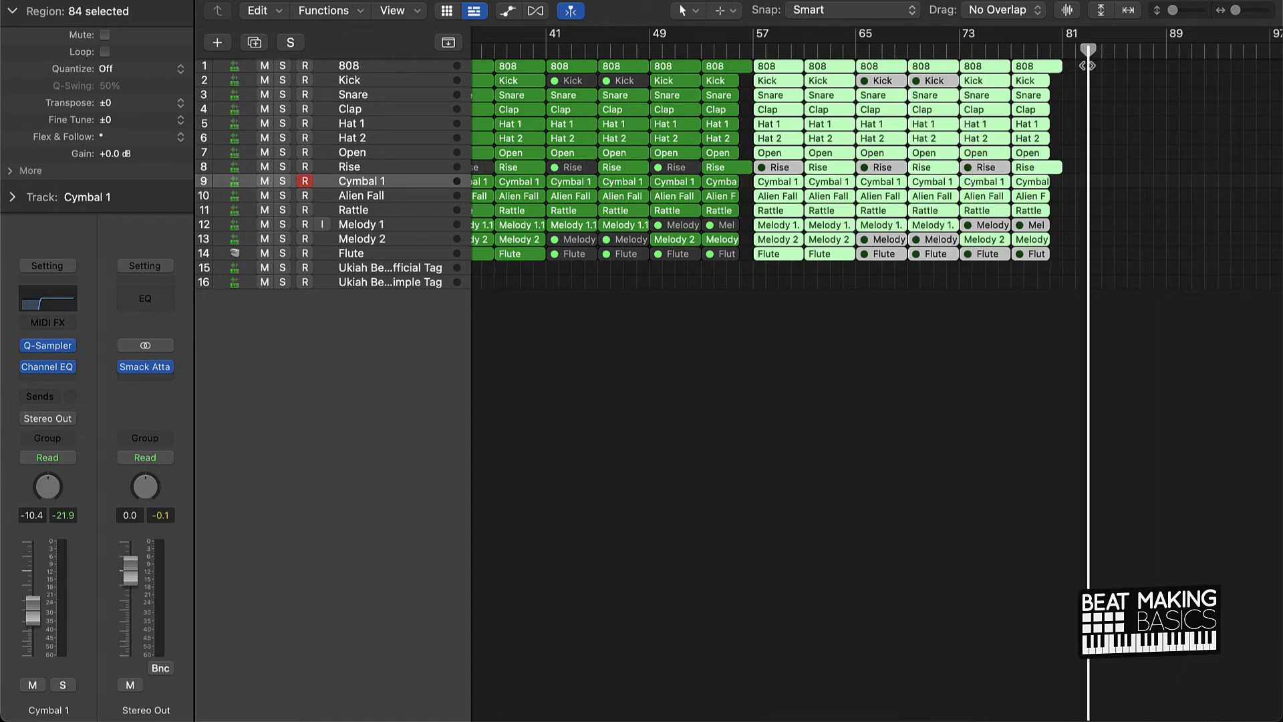
pyautogui.press('super+v')
pyautogui.hscroll(3, 1098, 109)
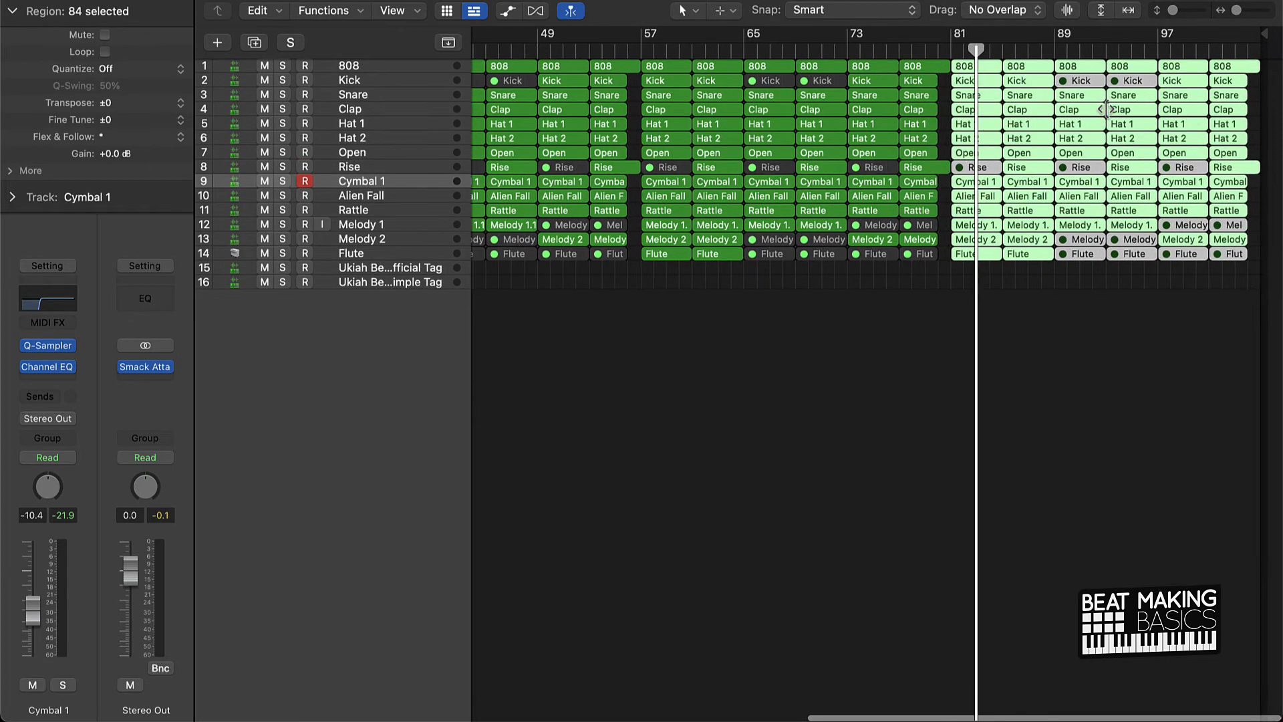
pyautogui.moveTo(1099, 279); pyautogui.dragTo(1277, 60)
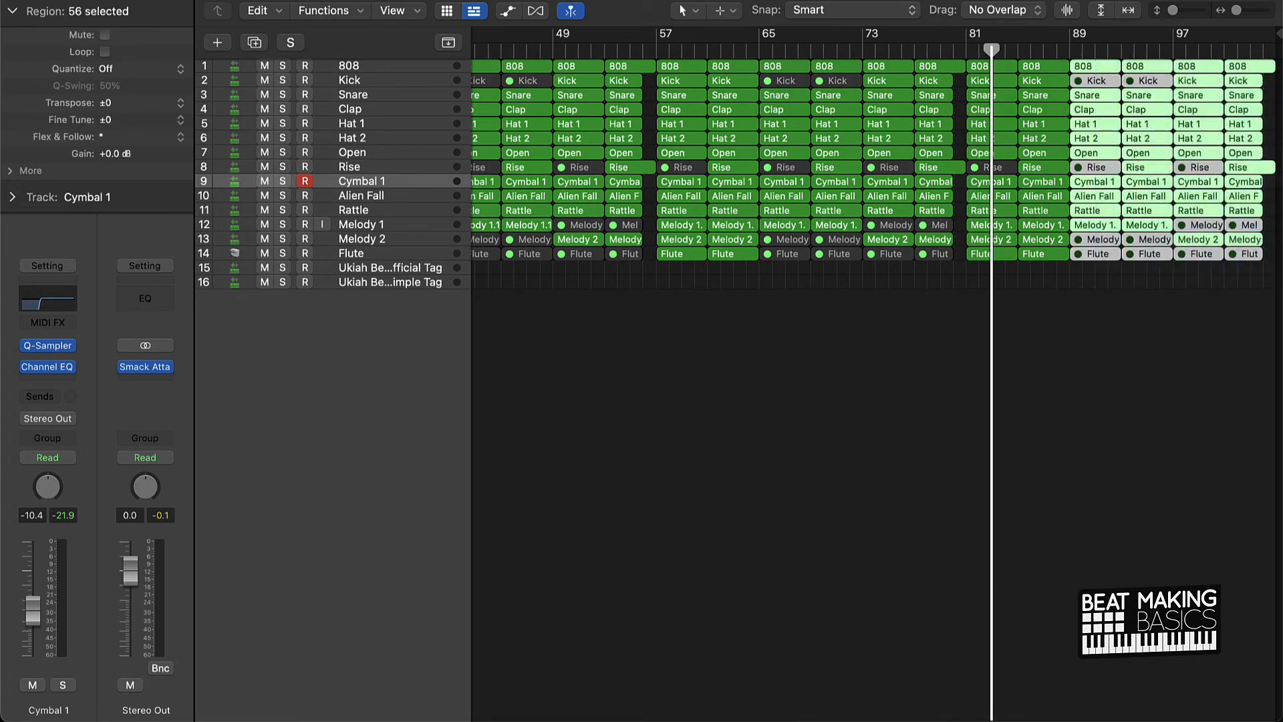
pyautogui.press('Delete')
# - Copy the second intro block's regions, bars 5 to 8, and paste them at bar 89 after the last hook
pyautogui.hscroll(-17, 1010, 43)
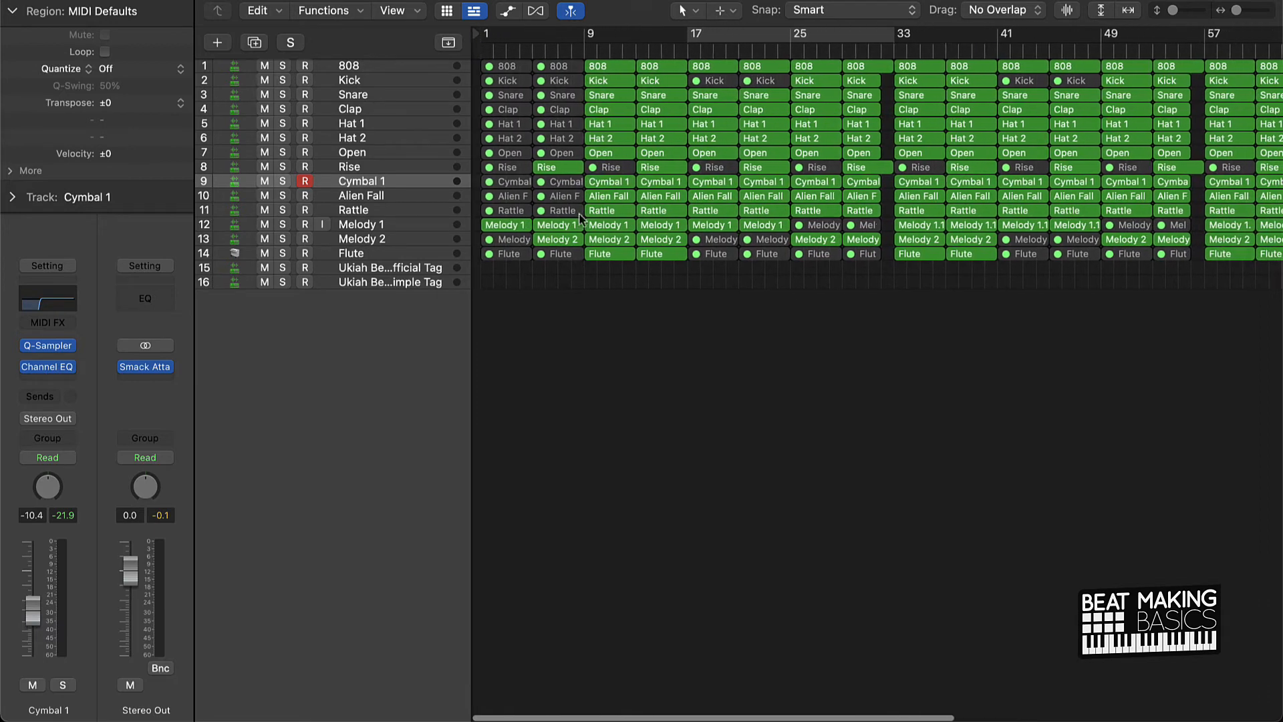
pyautogui.moveTo(556, 276); pyautogui.dragTo(565, 59)
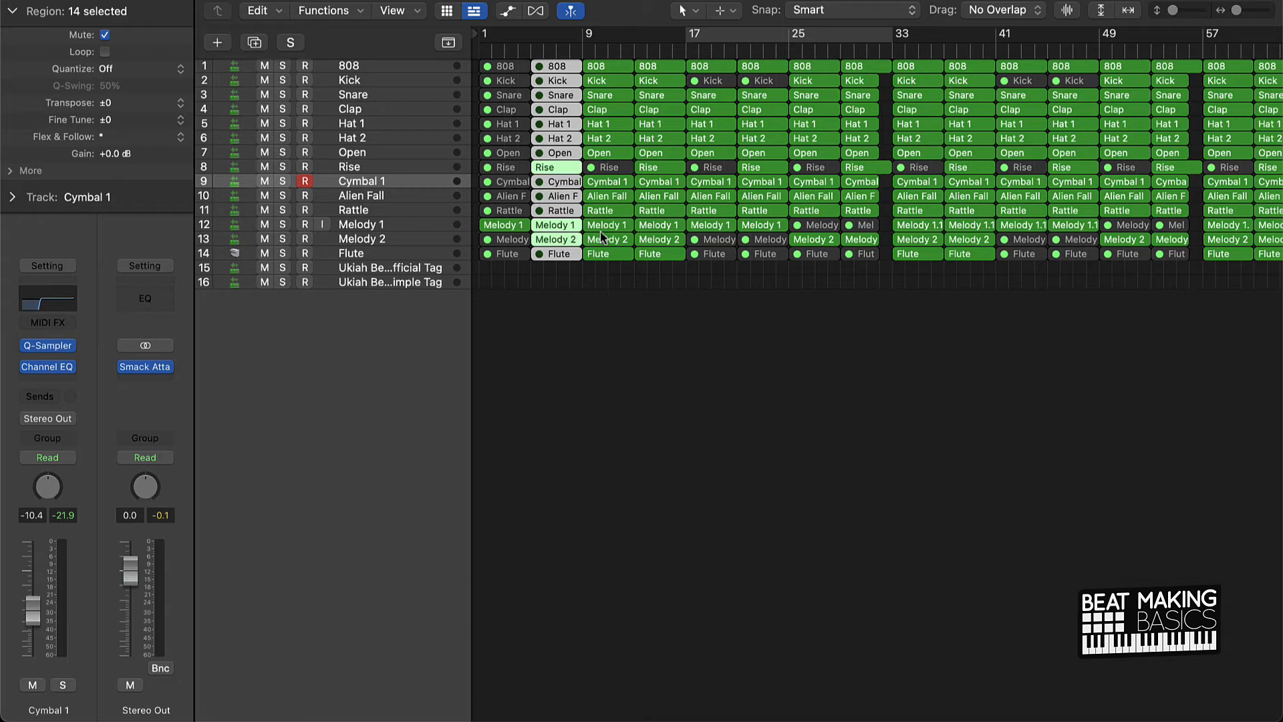
pyautogui.hscroll(6, 602, 237)
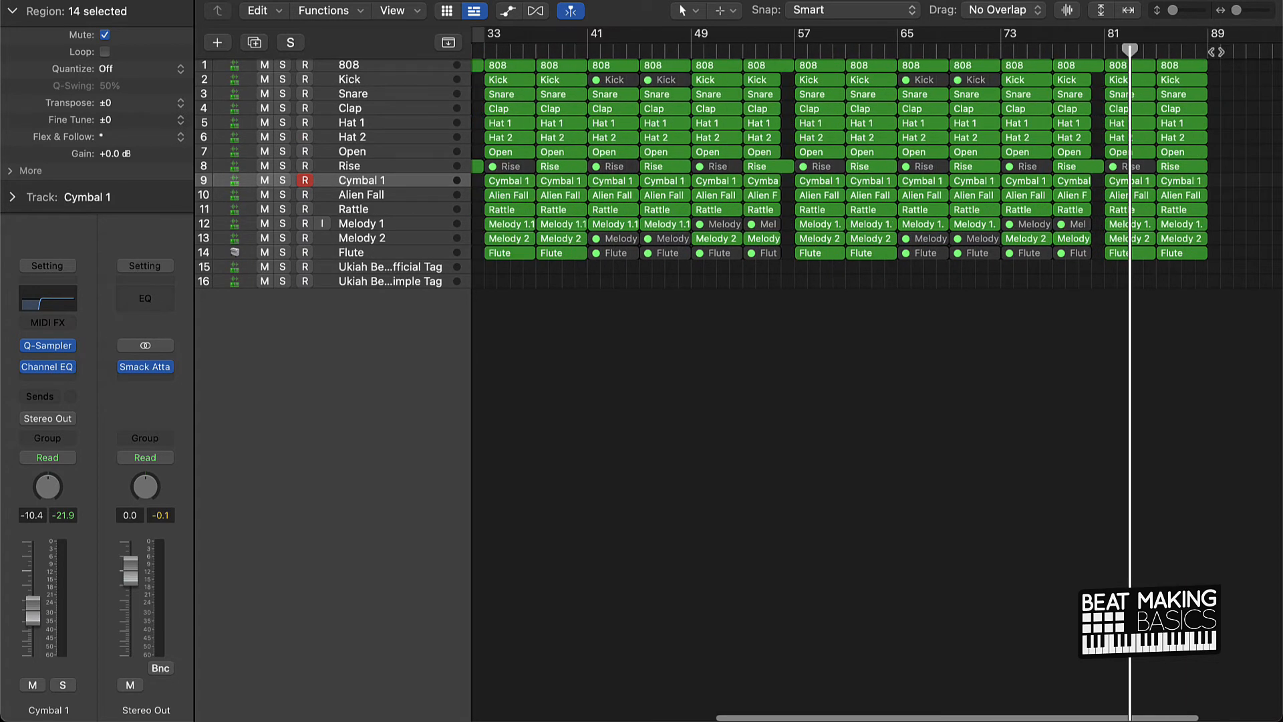
pyautogui.press('.')
pyautogui.press('.')
pyautogui.press('.')
pyautogui.press('.')
pyautogui.press('.')
pyautogui.press('.')
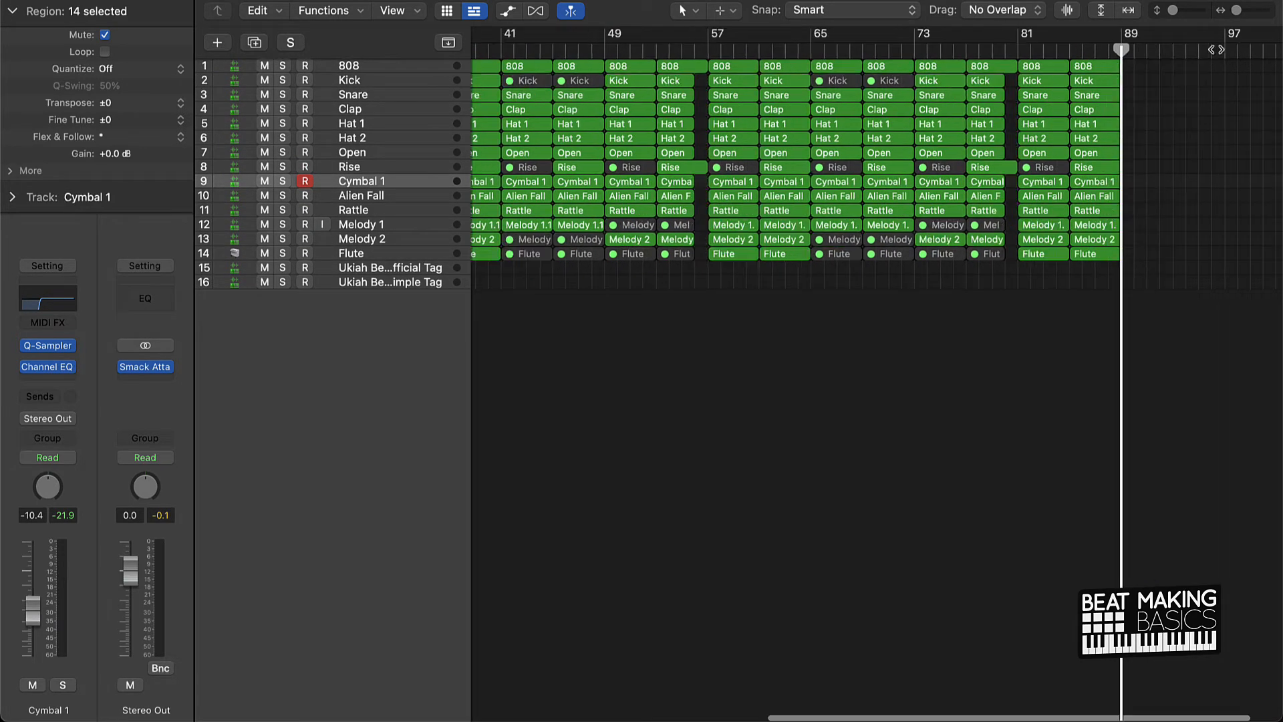
pyautogui.press('super+v')
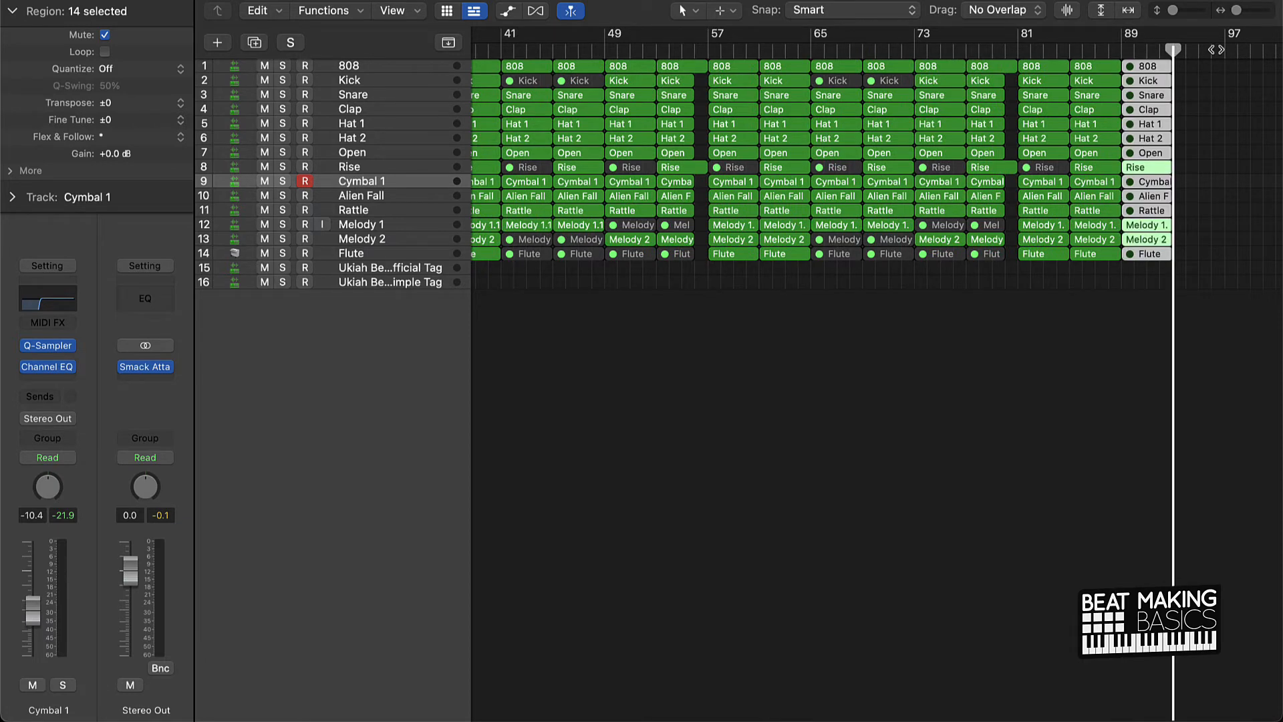
# - Copy the first intro block's regions, bars 1 to 4, paste them at bar 93 and clear the selection
pyautogui.press('Return')
pyautogui.click(507, 282)
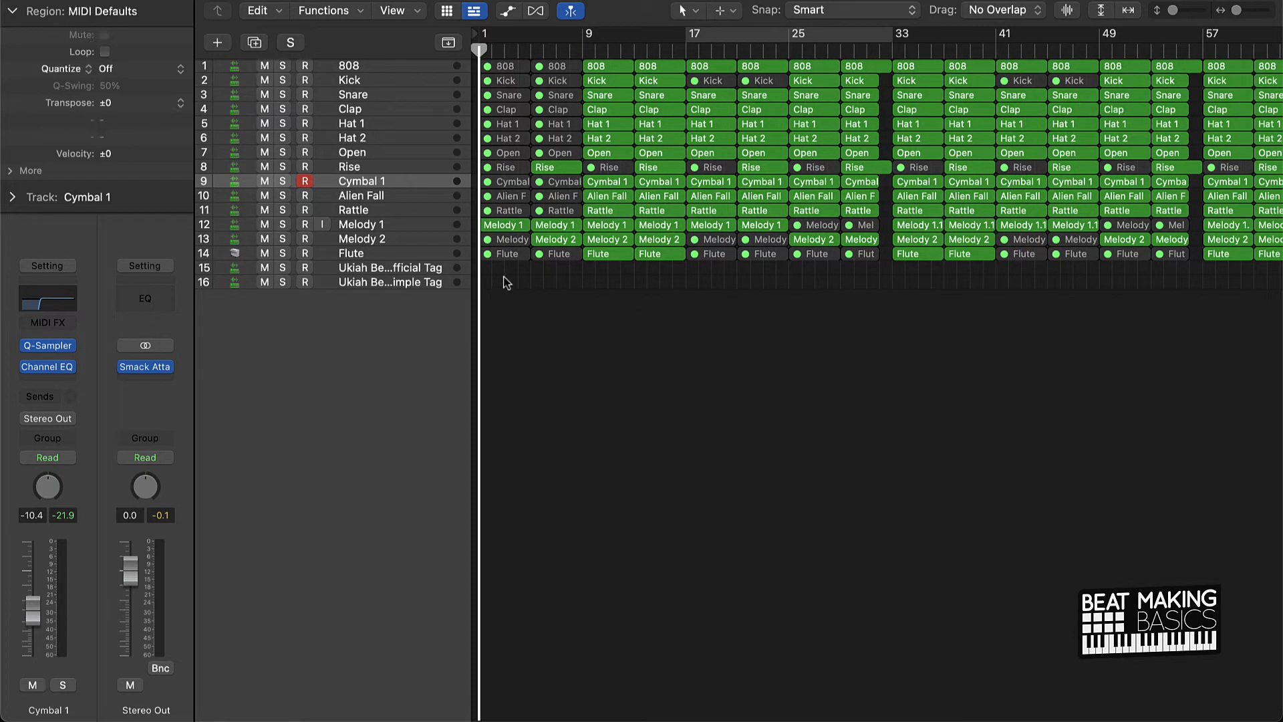
pyautogui.moveTo(504, 280); pyautogui.dragTo(484, 62)
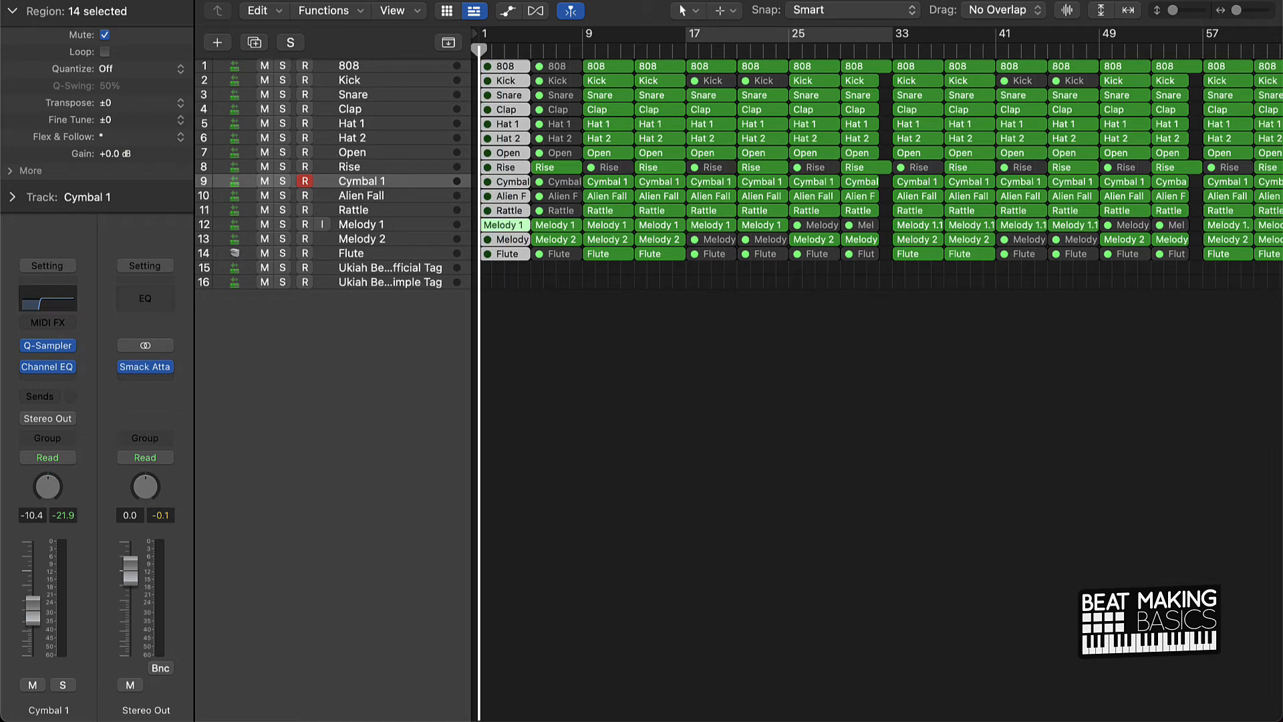
pyautogui.hscroll(5, 793, 45)
pyautogui.hscroll(5, 1239, 79)
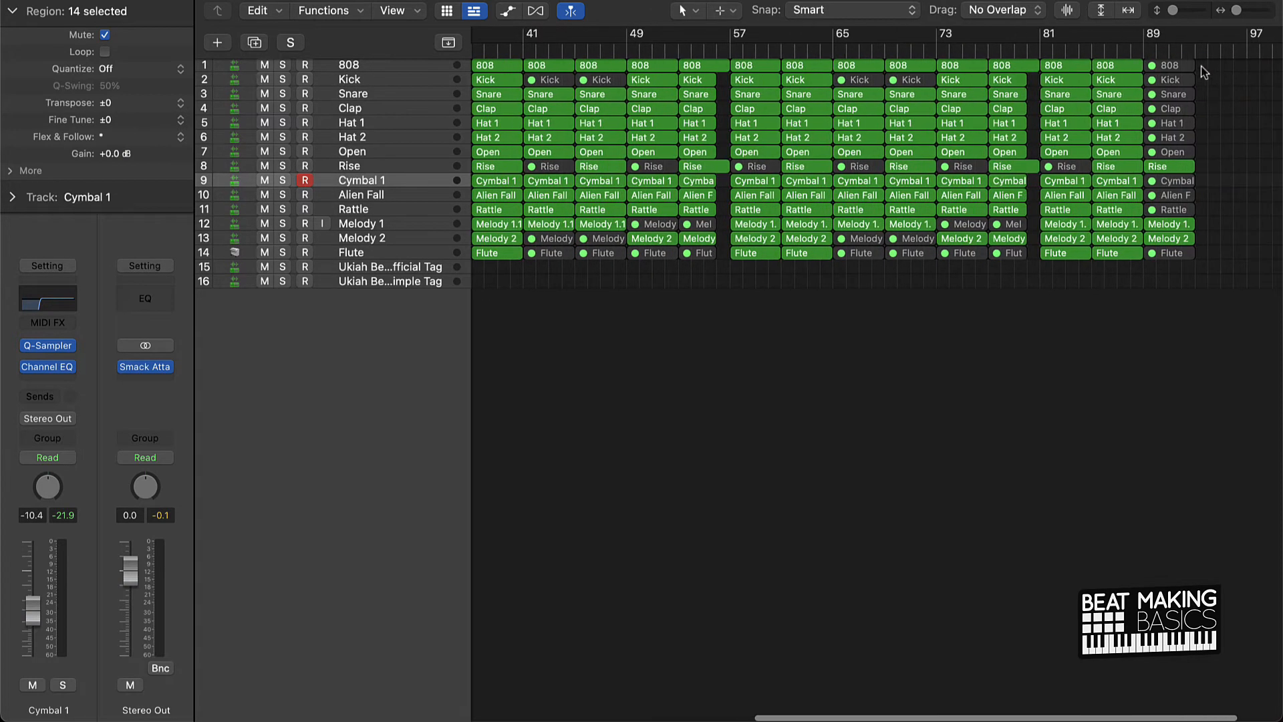
pyautogui.click(1196, 50)
pyautogui.press('super+v')
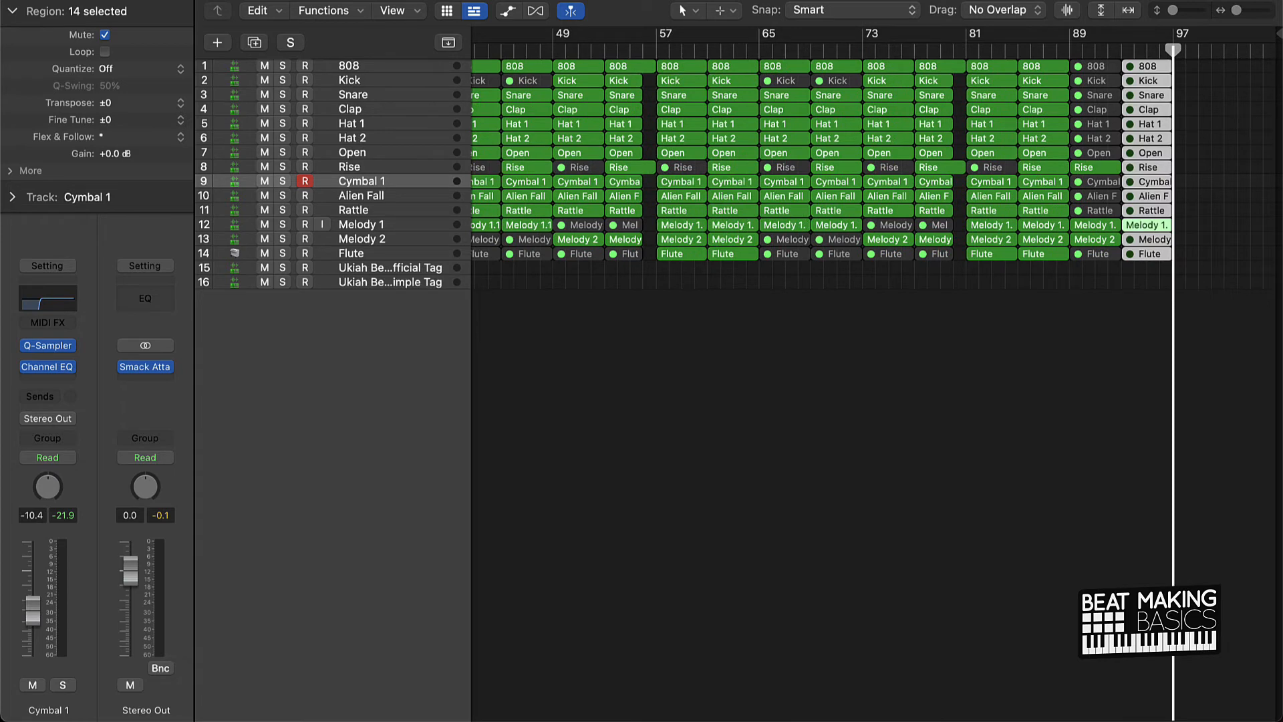
pyautogui.click(1240, 147)
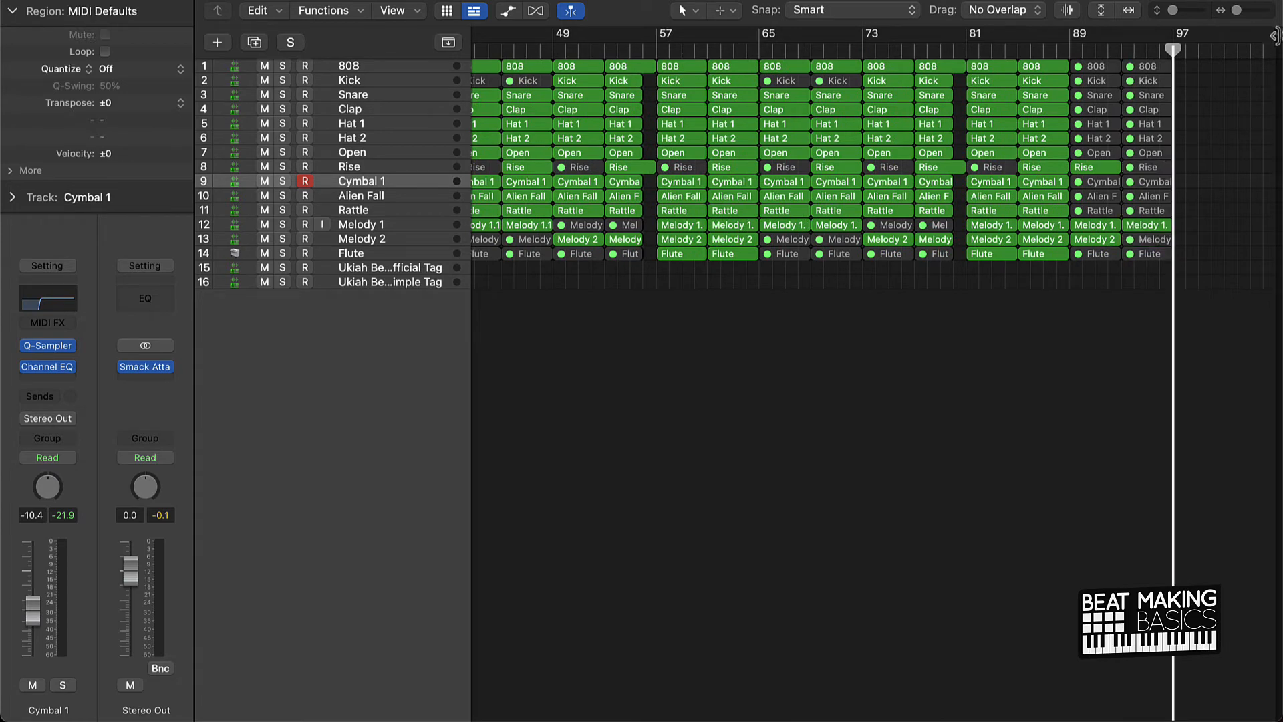
pyautogui.hscroll(-3, 1114, 312)
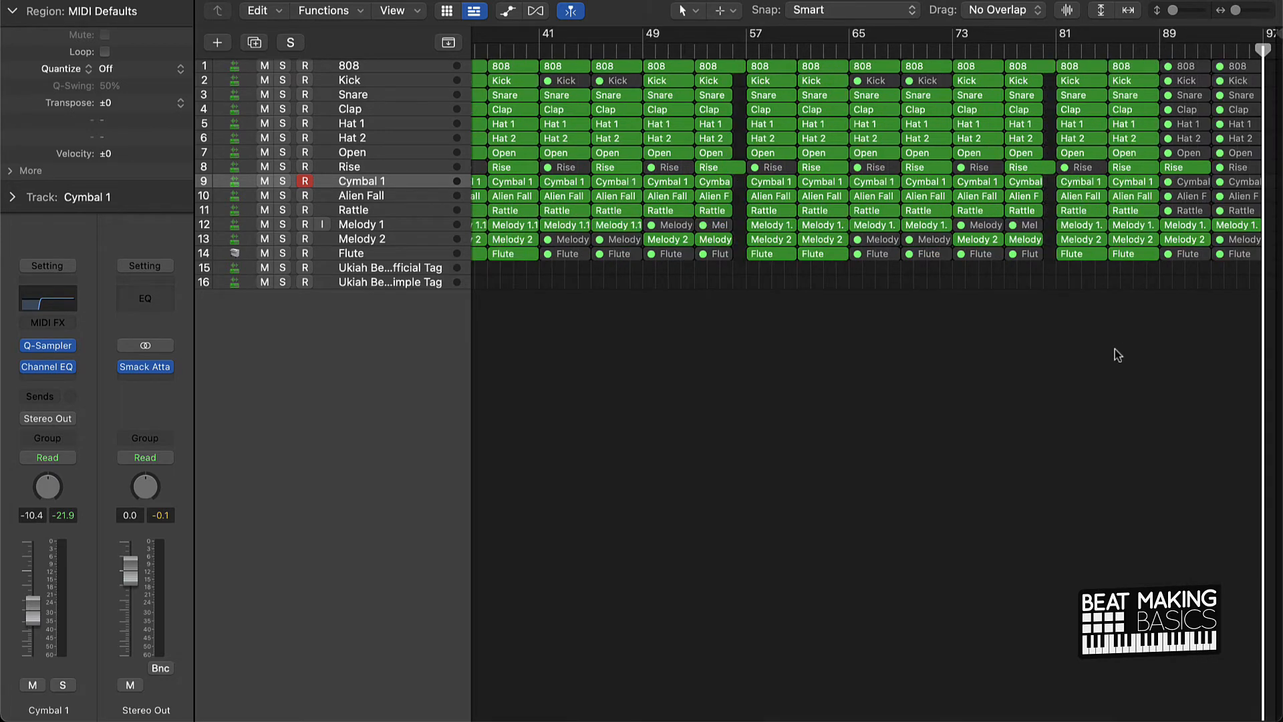
# - In the second verse, mute the two Melody 1 regions at bars 41 to 48 and unmute the matching Melody 2 regions
pyautogui.press('Return')
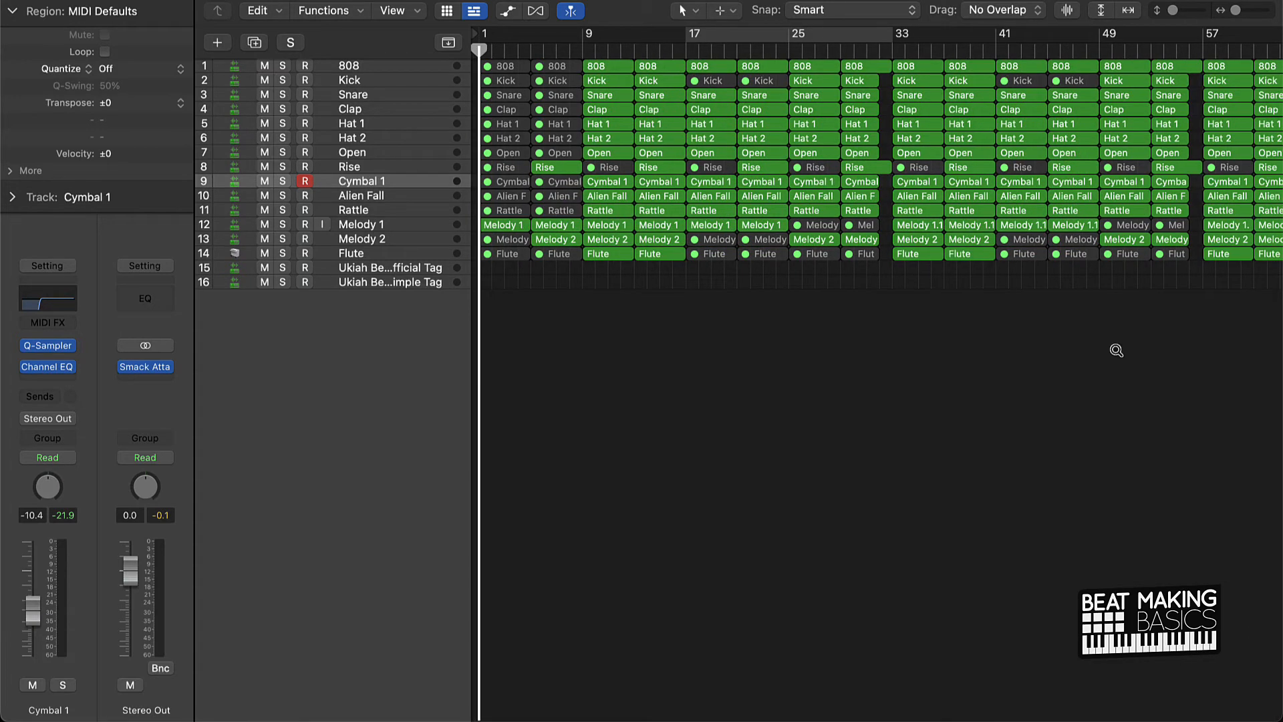
pyautogui.keyDown('ctrl'); pyautogui.keyDown('alt'); pyautogui.click(1116, 349); pyautogui.keyUp('alt'); pyautogui.keyUp('ctrl')
pyautogui.keyDown('ctrl'); pyautogui.keyDown('alt'); pyautogui.click(1119, 351); pyautogui.keyUp('alt'); pyautogui.keyUp('ctrl')
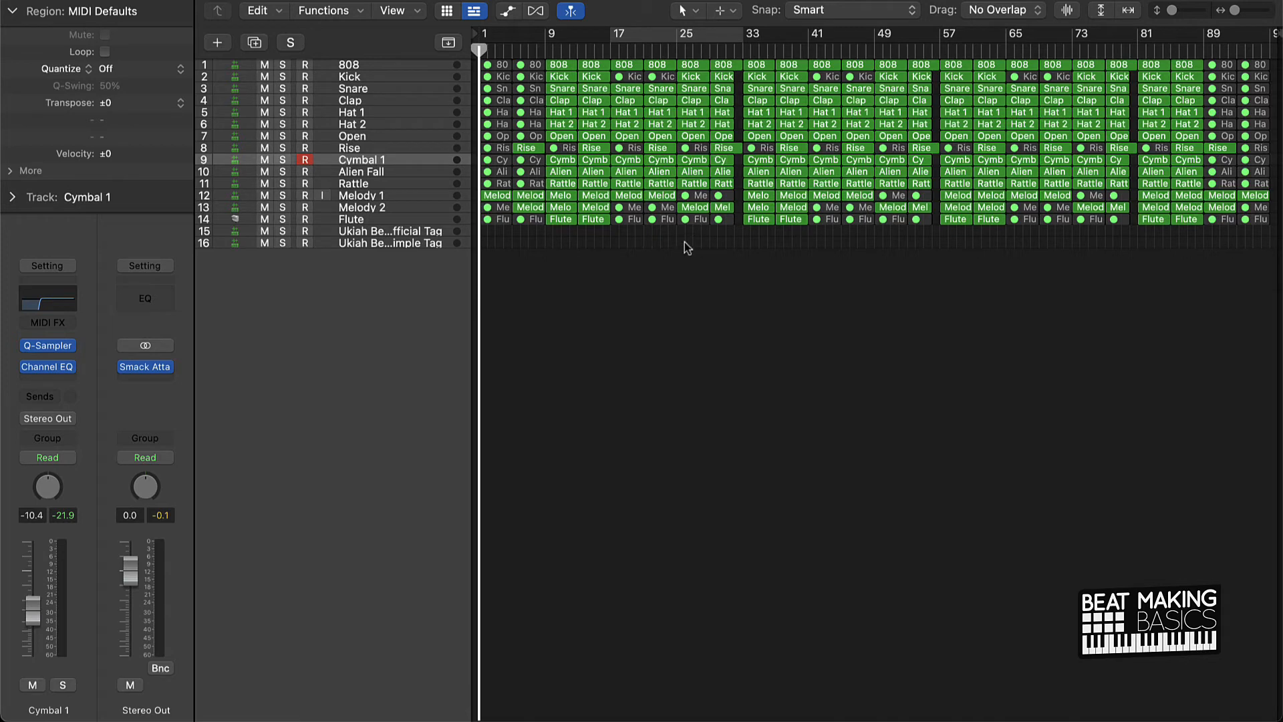
pyautogui.click(829, 196)
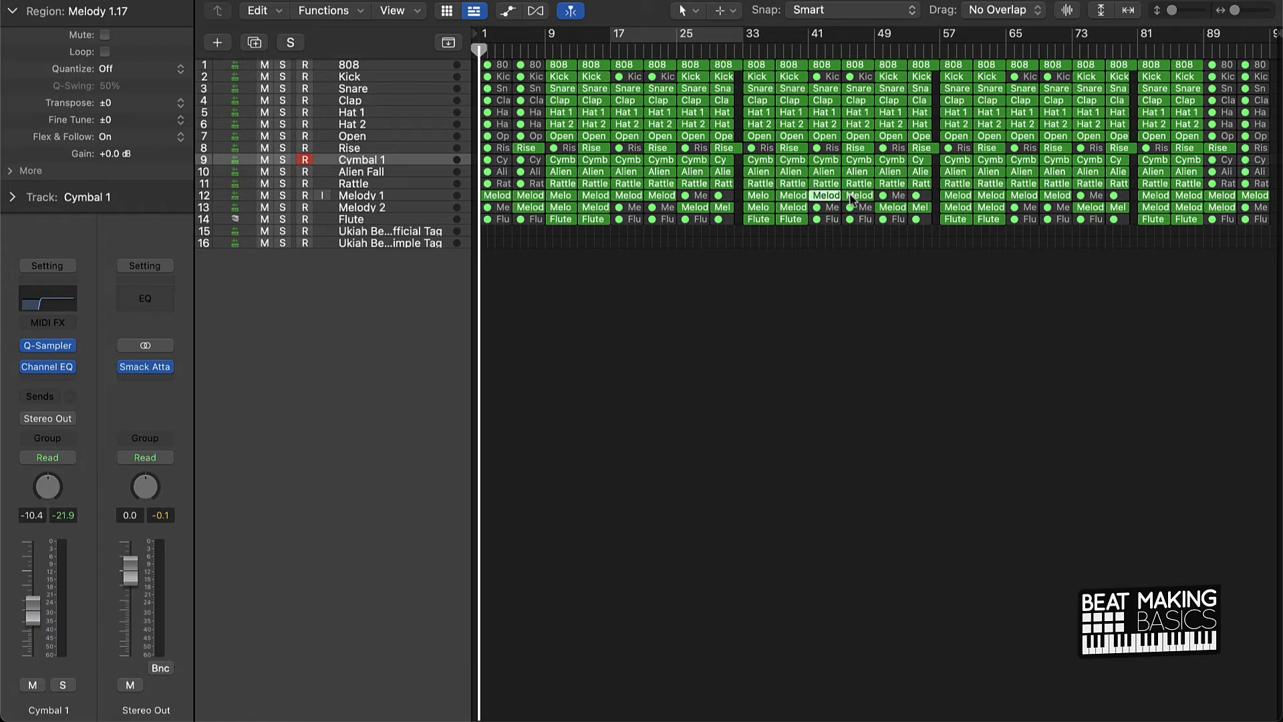
pyautogui.keyDown('shift'); pyautogui.click(852, 199); pyautogui.keyUp('shift')
pyautogui.press('m')
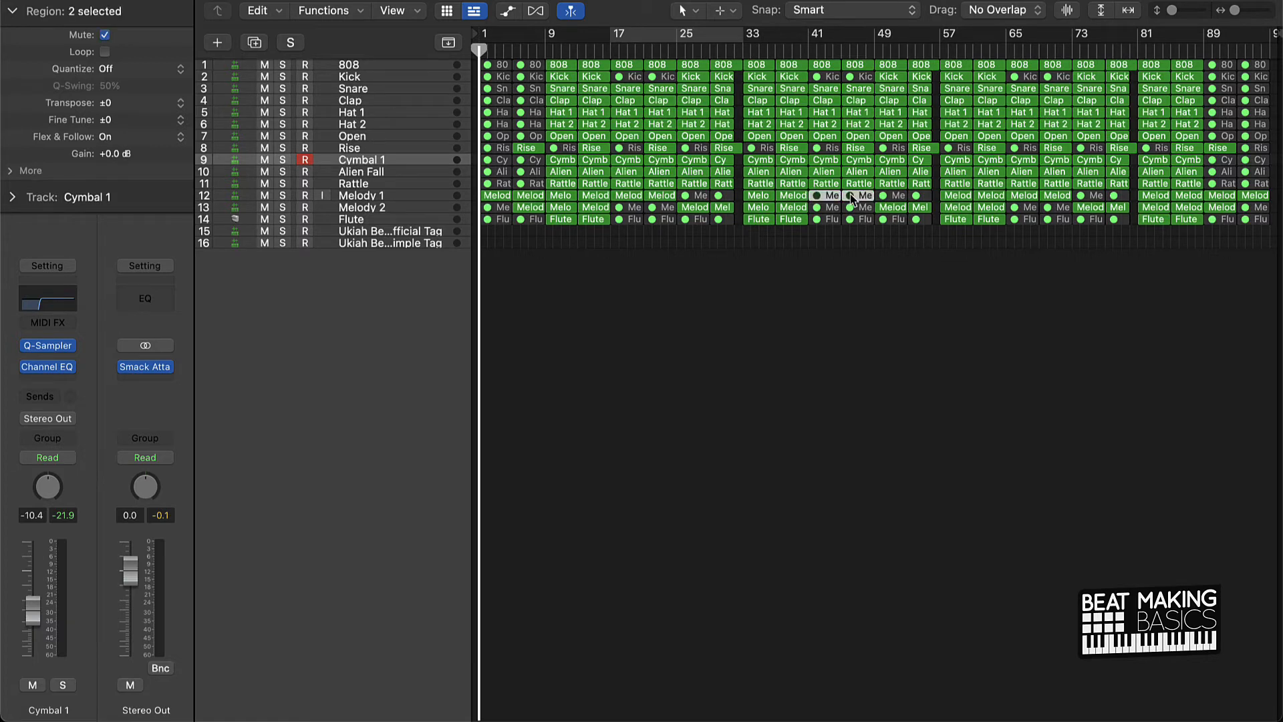
pyautogui.click(829, 210)
pyautogui.keyDown('shift'); pyautogui.click(847, 207); pyautogui.keyUp('shift')
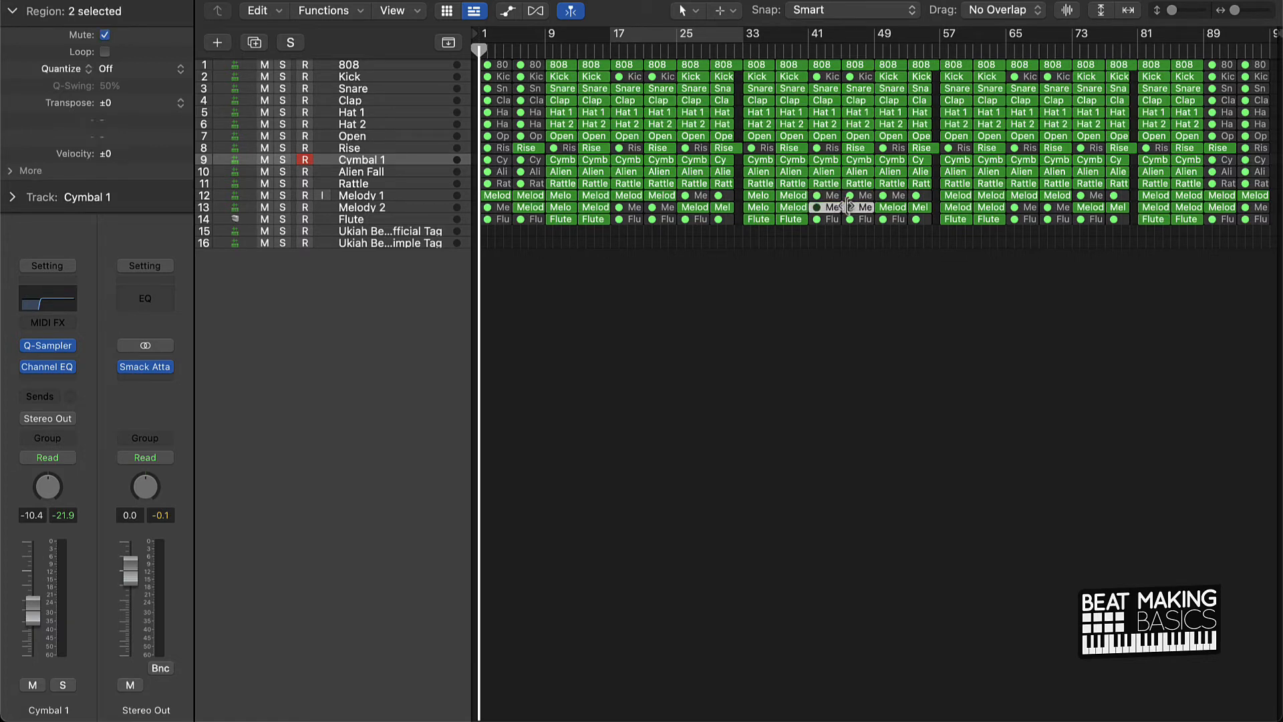
pyautogui.press('m')
# - From bar 49 to the end of the second verse, unmute the two Melody 1 regions and mute the two Melody 2 regions
pyautogui.click(889, 195)
pyautogui.keyDown('shift'); pyautogui.click(915, 195); pyautogui.keyUp('shift')
pyautogui.press('m')
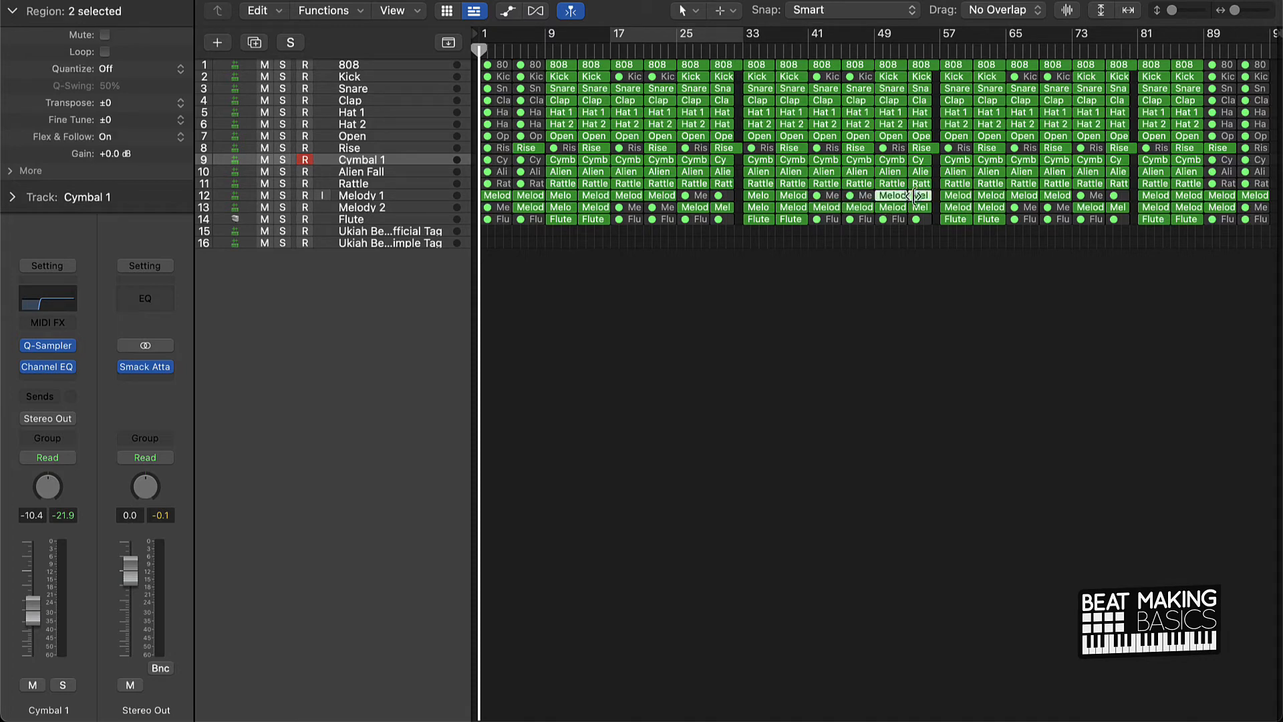
pyautogui.click(893, 207)
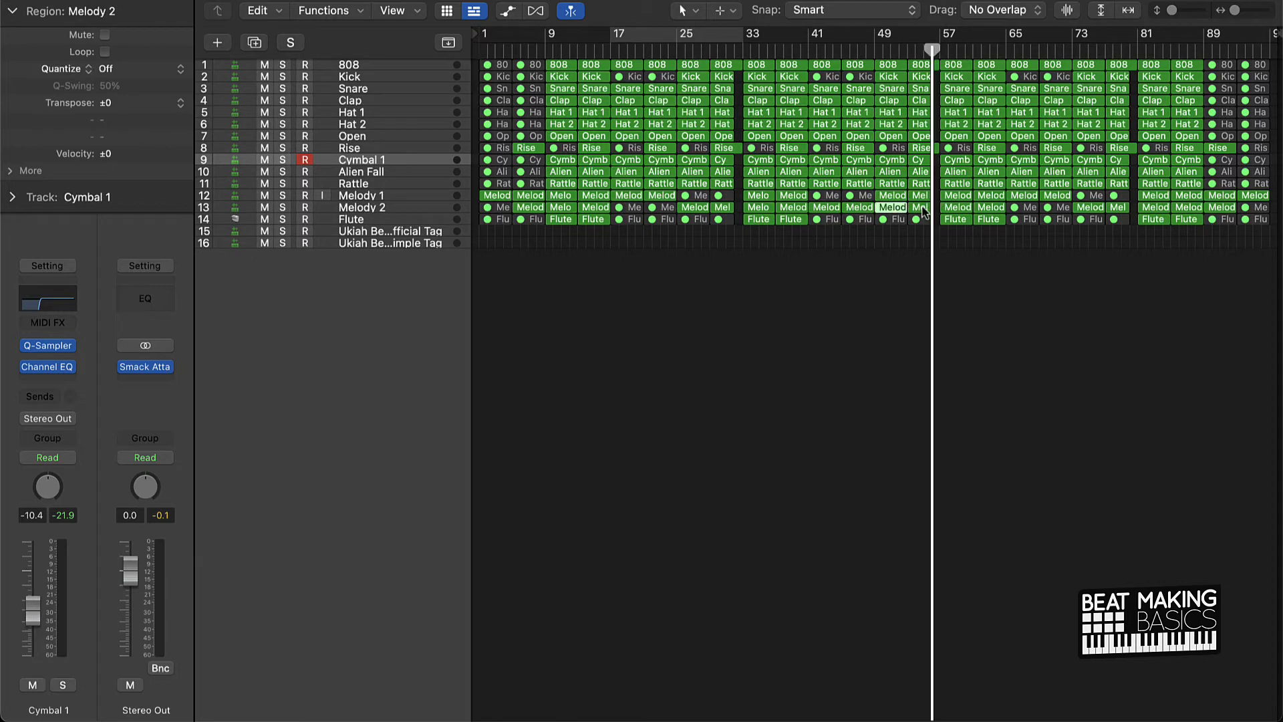
pyautogui.keyDown('shift'); pyautogui.click(921, 208); pyautogui.keyUp('shift')
pyautogui.press('m')
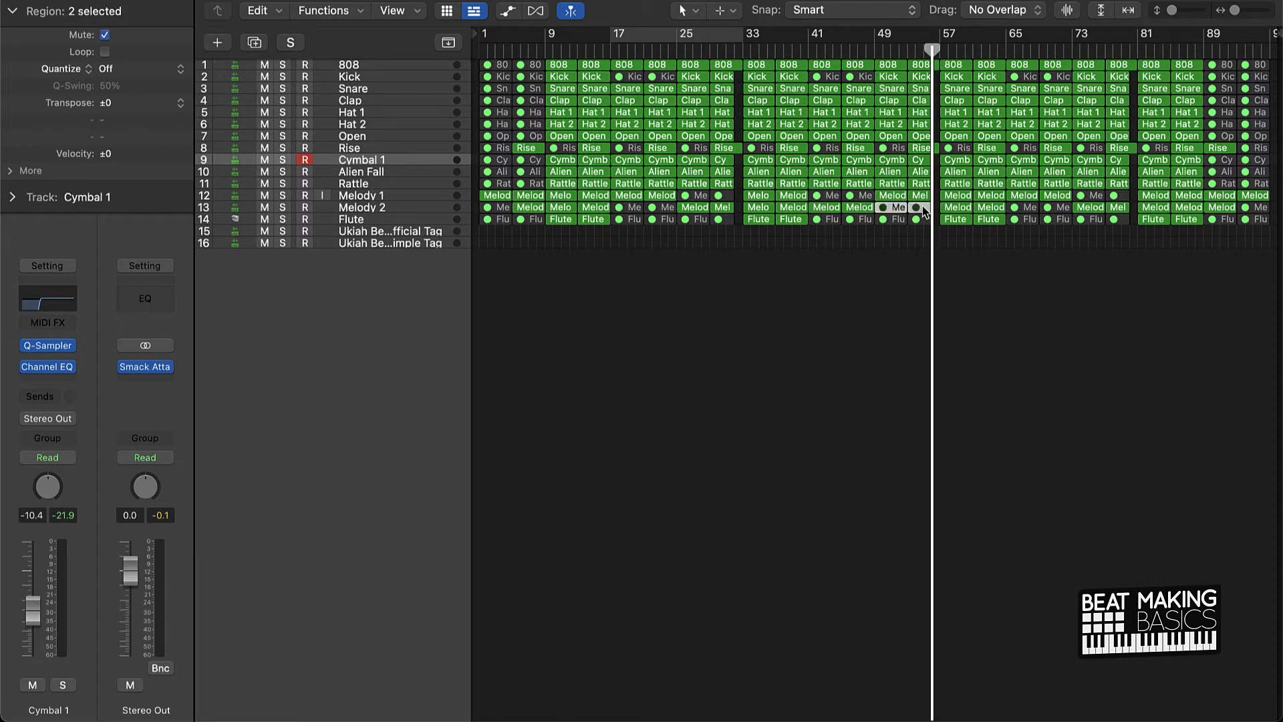
pyautogui.click(1036, 317)
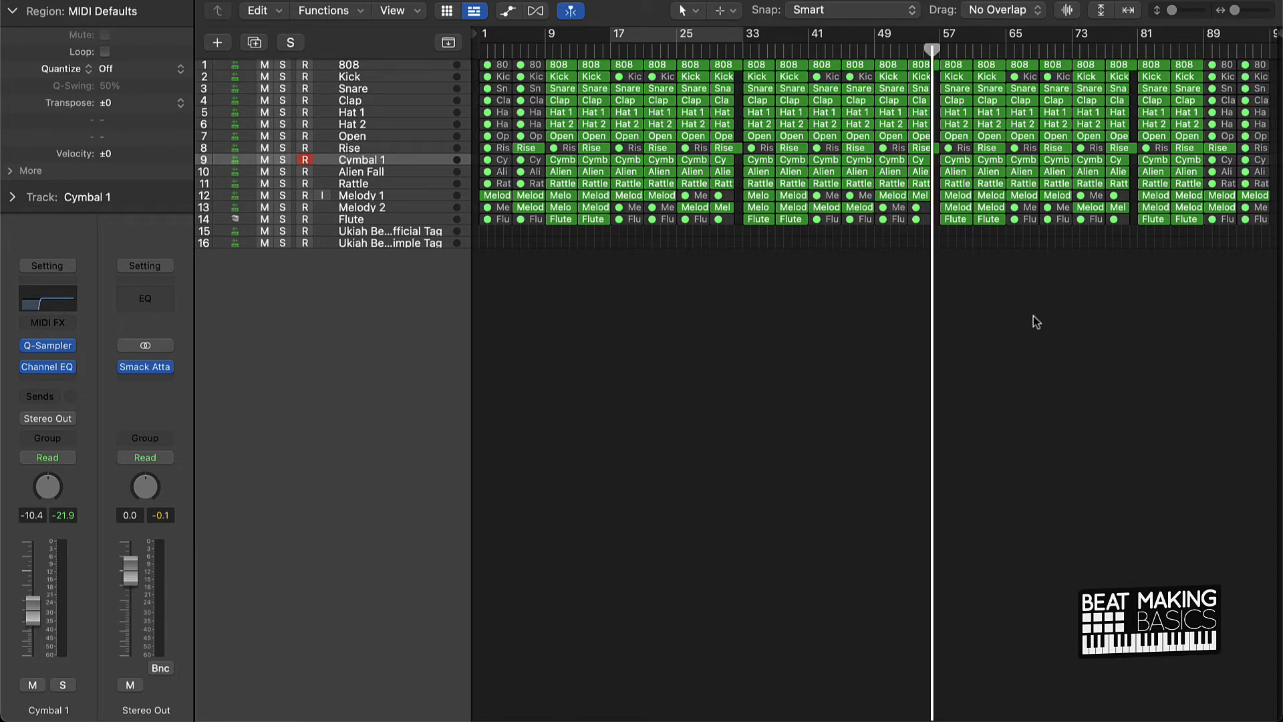
pyautogui.press('Return')
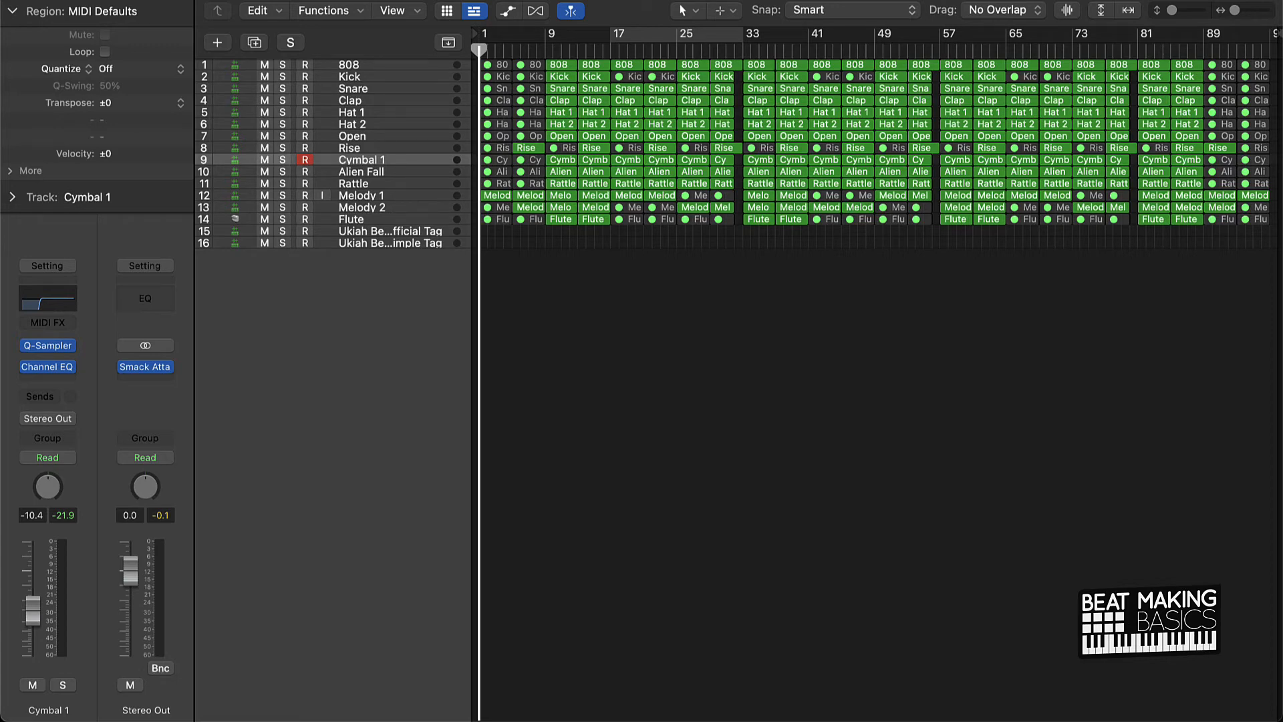
# - Insert the Remix FX multi-effect on the Melody 1 track and place its window below the tracks
pyautogui.click(998, 50)
pyautogui.click(400, 196)
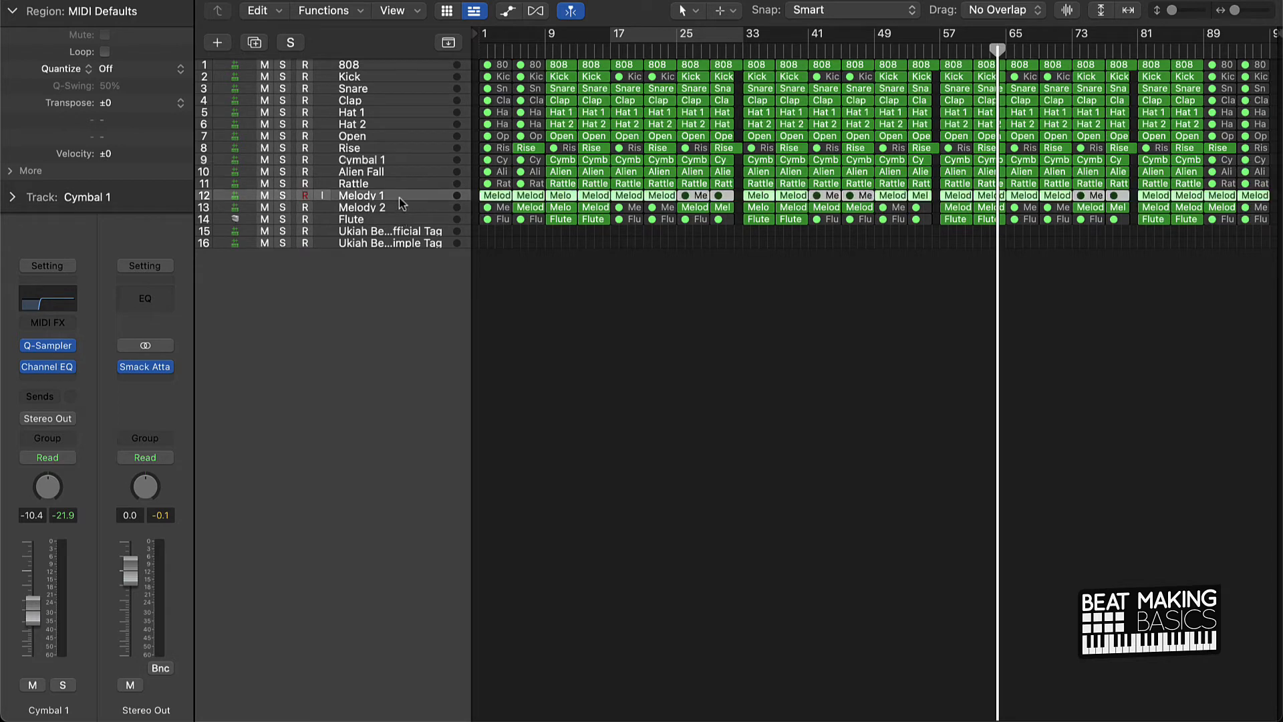
pyautogui.click(66, 370)
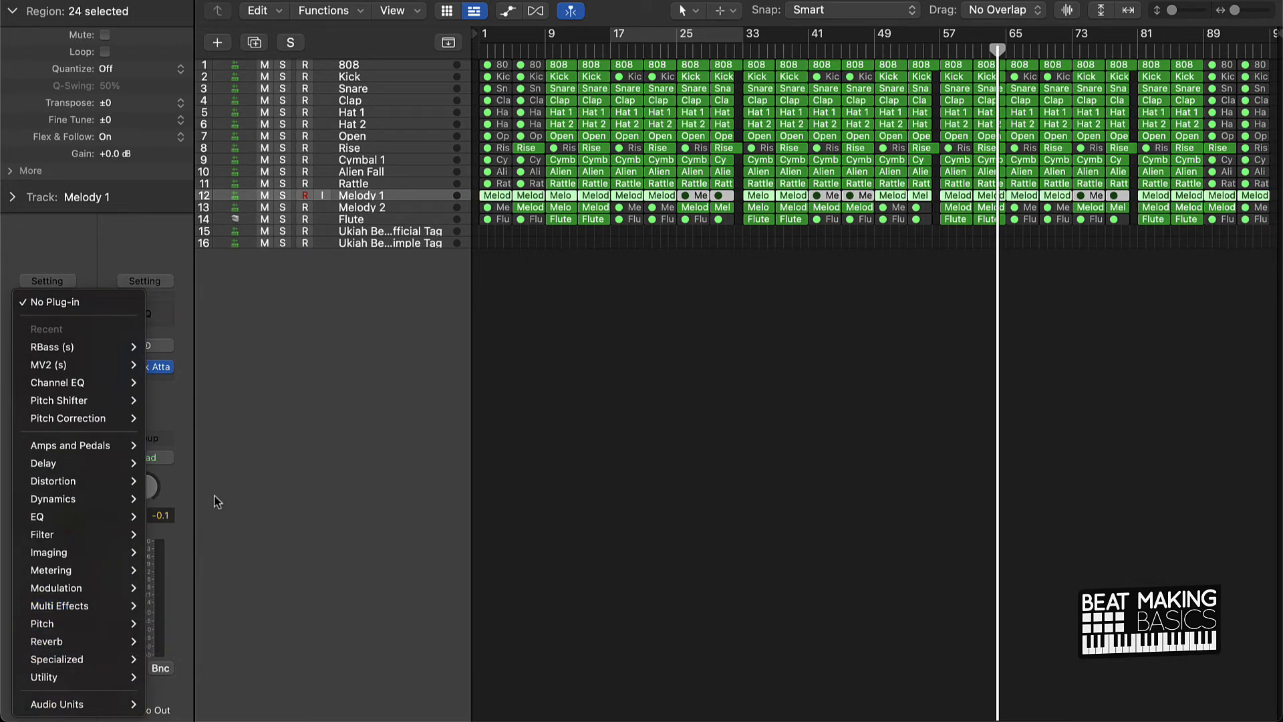
pyautogui.click(458, 335)
pyautogui.click(52, 371)
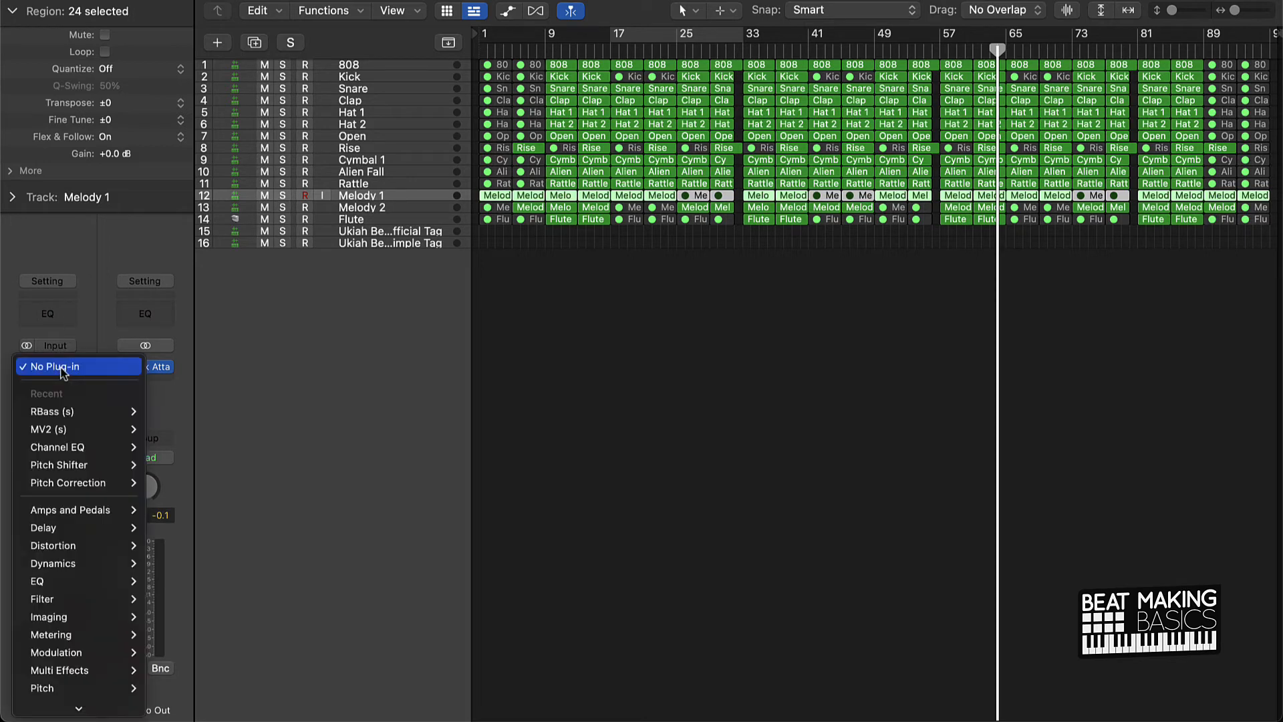
pyautogui.moveTo(72, 638)
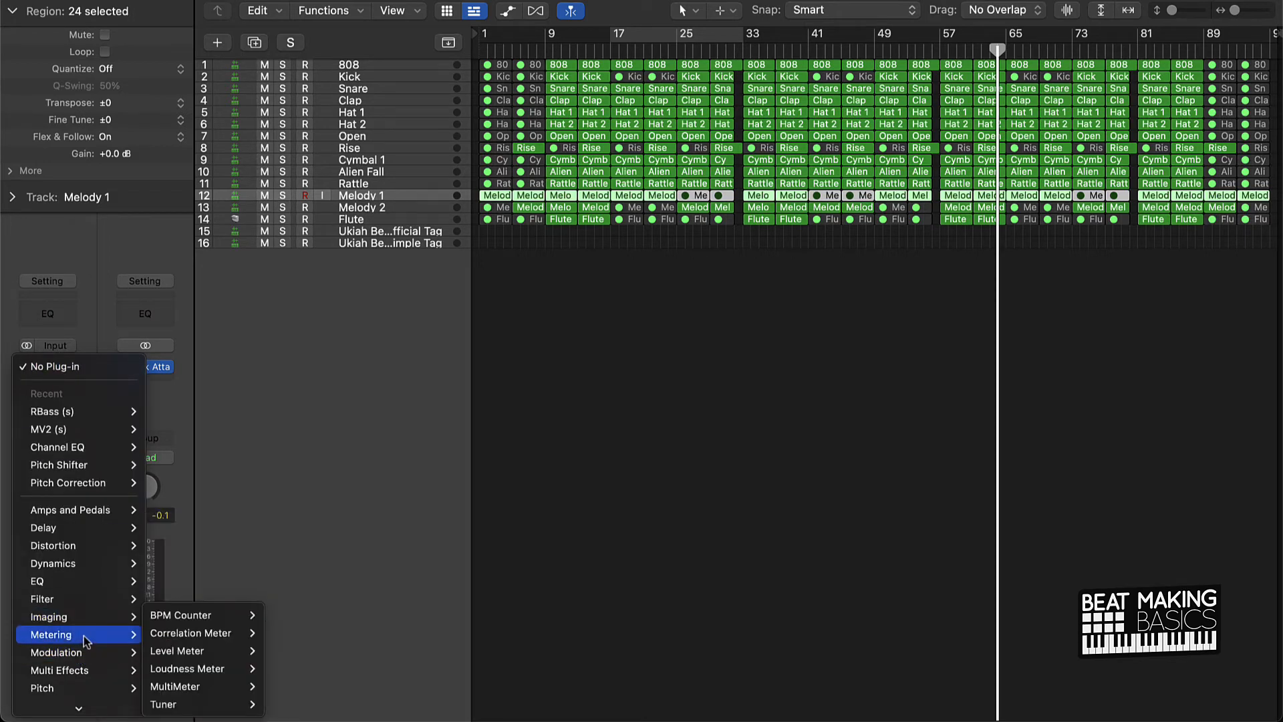
pyautogui.moveTo(69, 668)
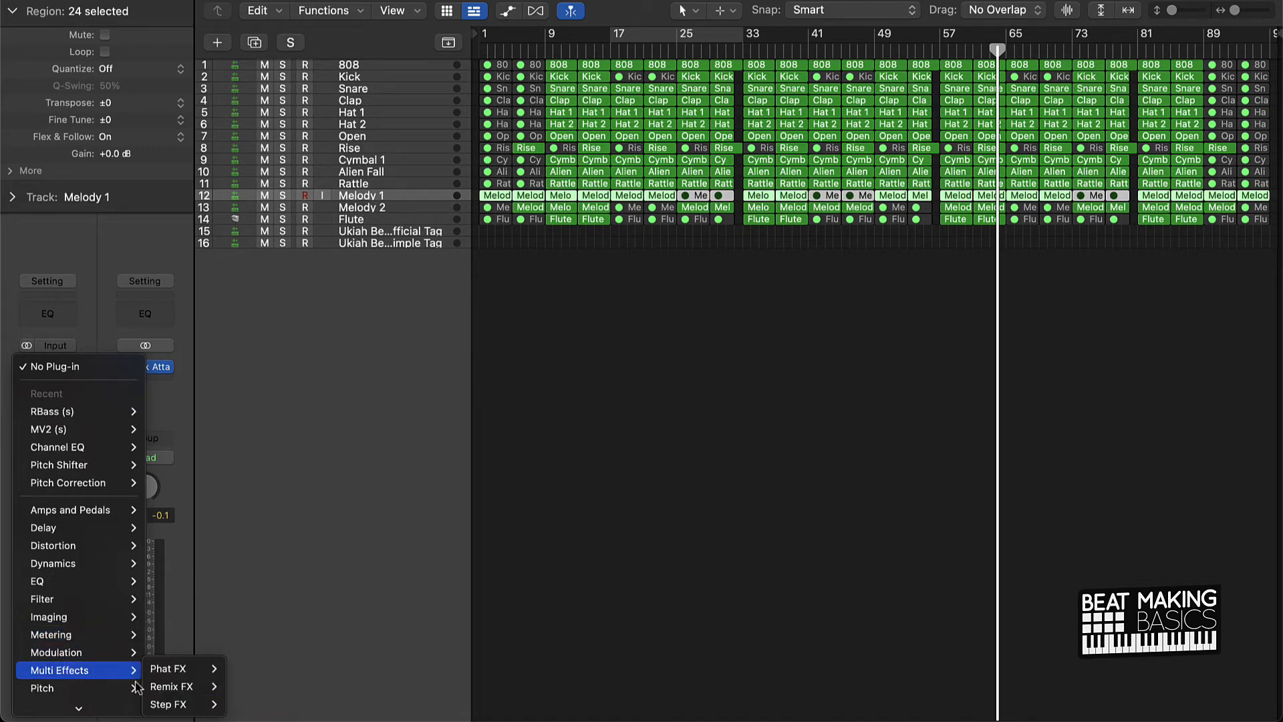
pyautogui.moveTo(172, 686)
pyautogui.click(243, 691)
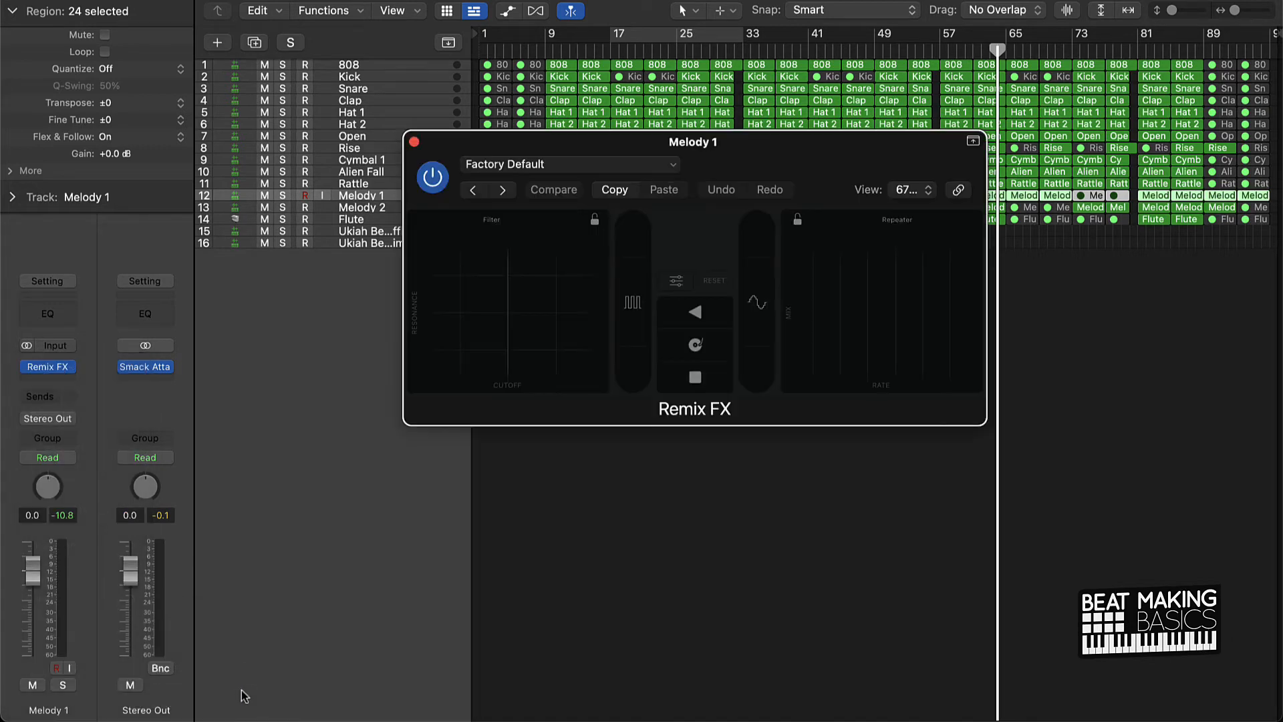
pyautogui.moveTo(796, 174); pyautogui.dragTo(888, 326)
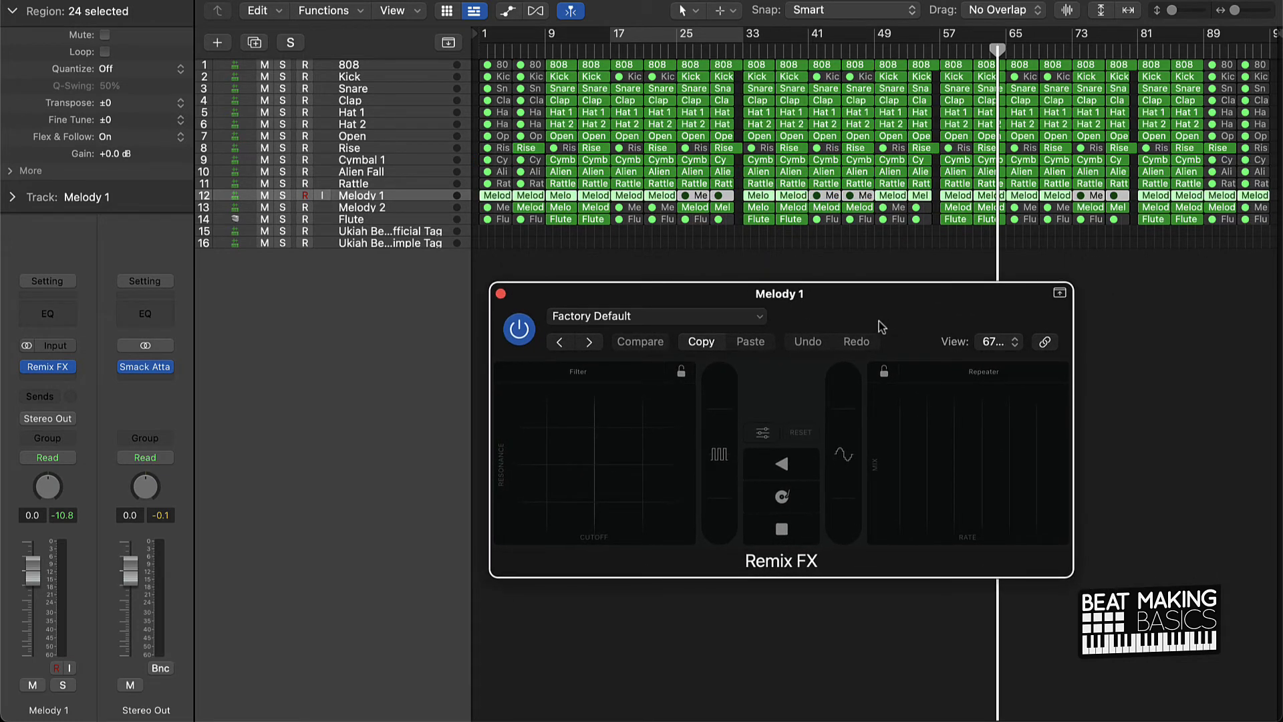
pyautogui.scroll(3, 987, 224)
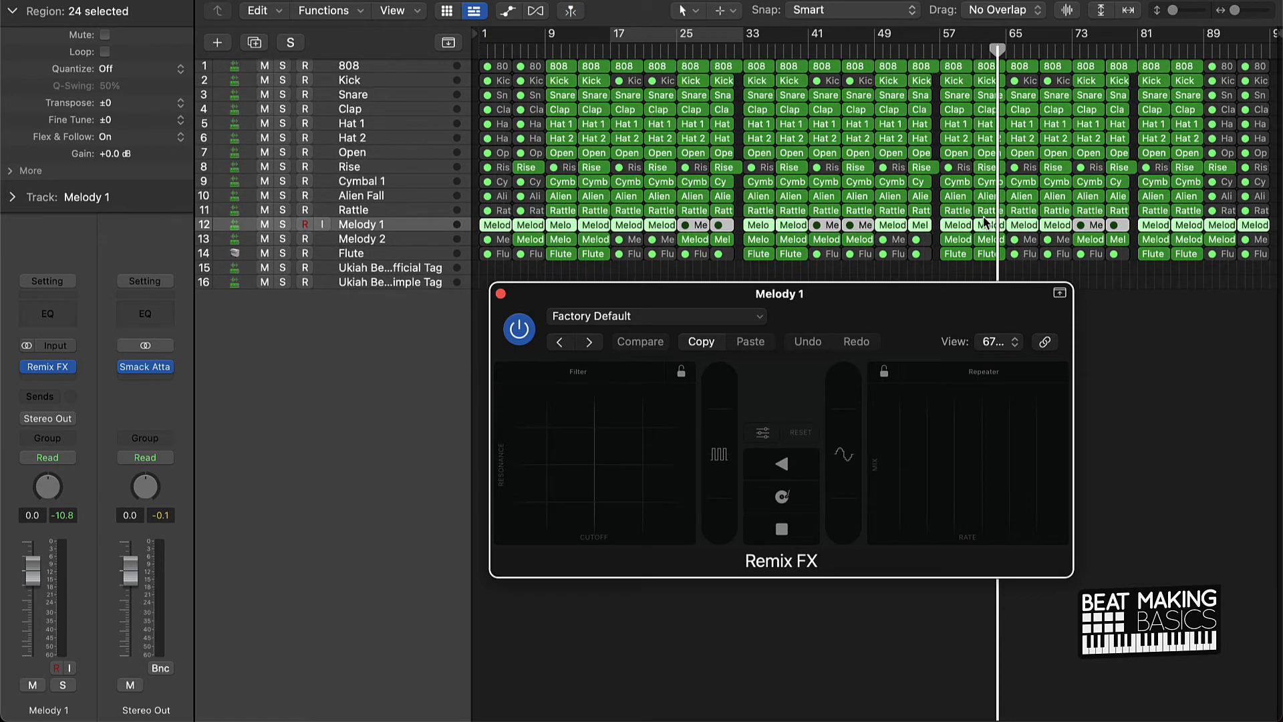
pyautogui.moveTo(973, 291); pyautogui.dragTo(976, 345)
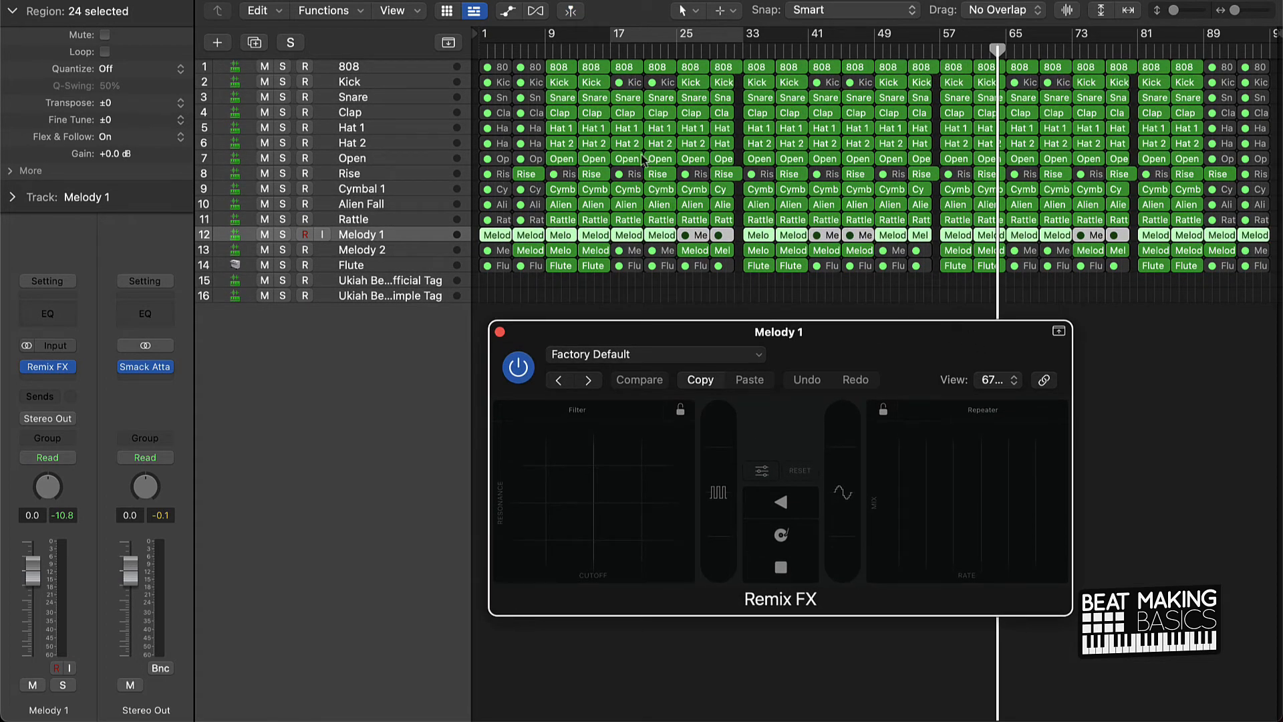
# - Position the playhead just before bar 17 and set the Melody 1 track's automation mode to Latch
pyautogui.click(604, 54)
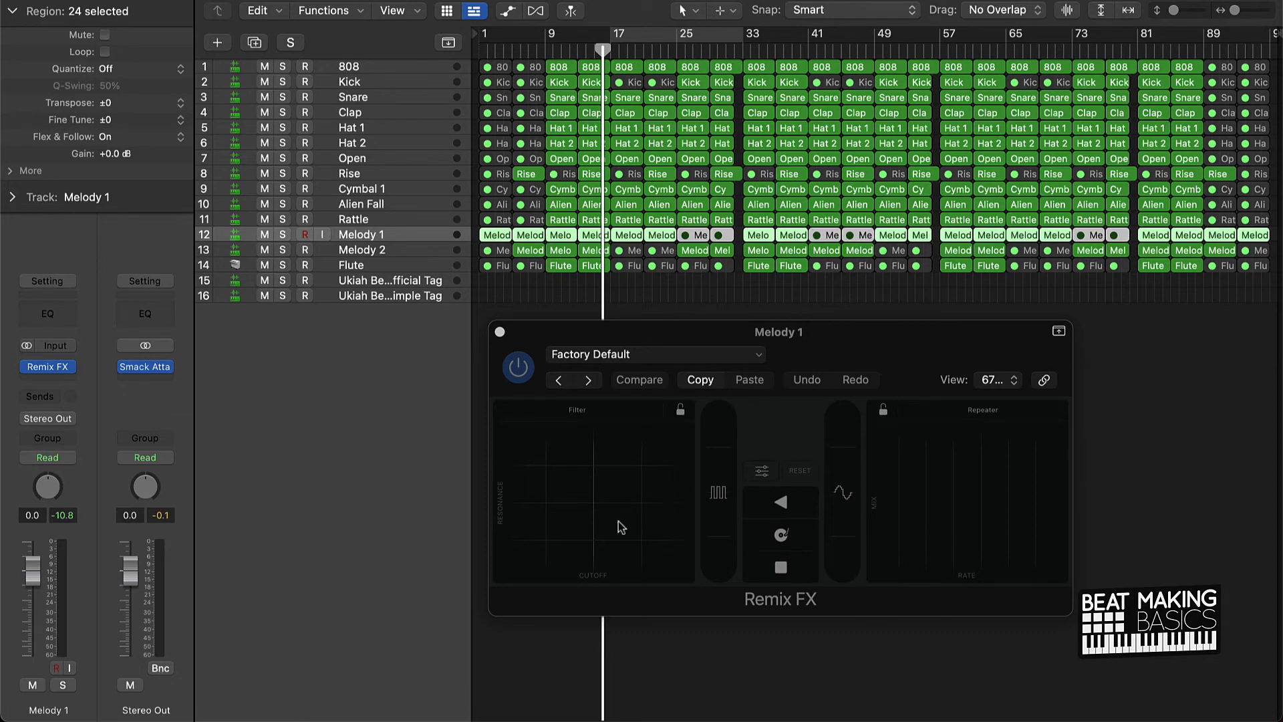
pyautogui.click(66, 457)
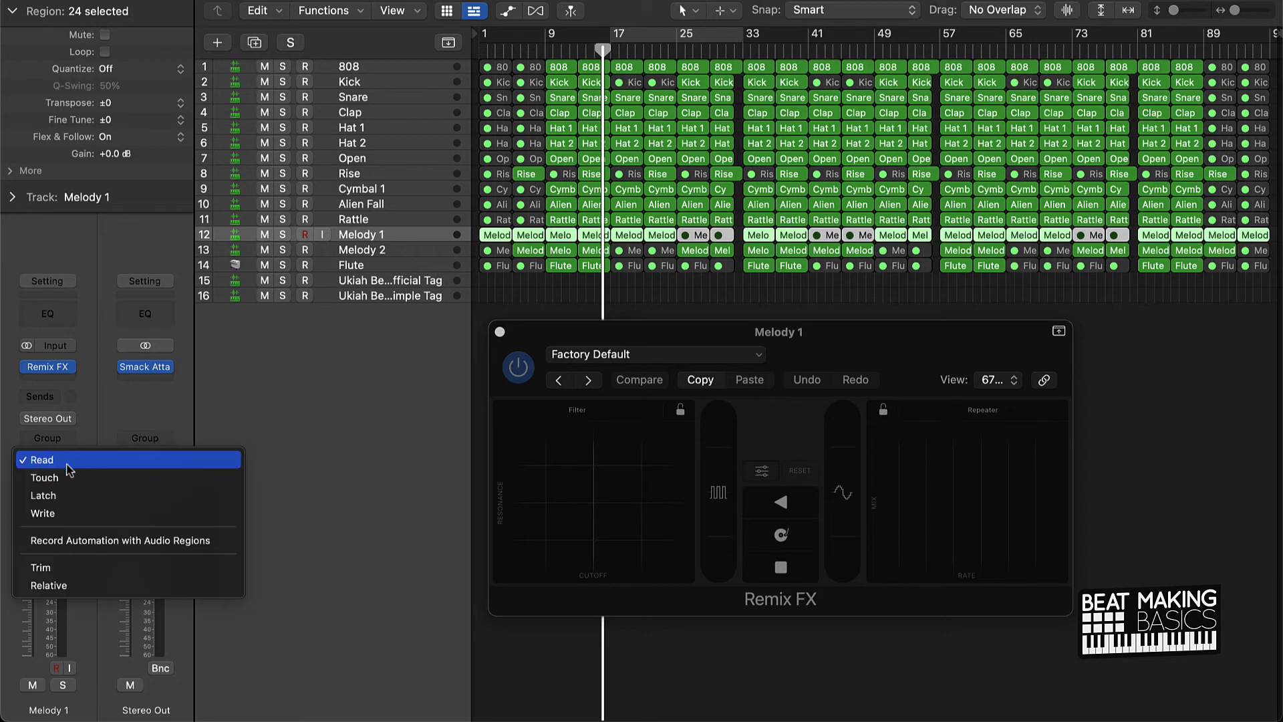
pyautogui.click(57, 504)
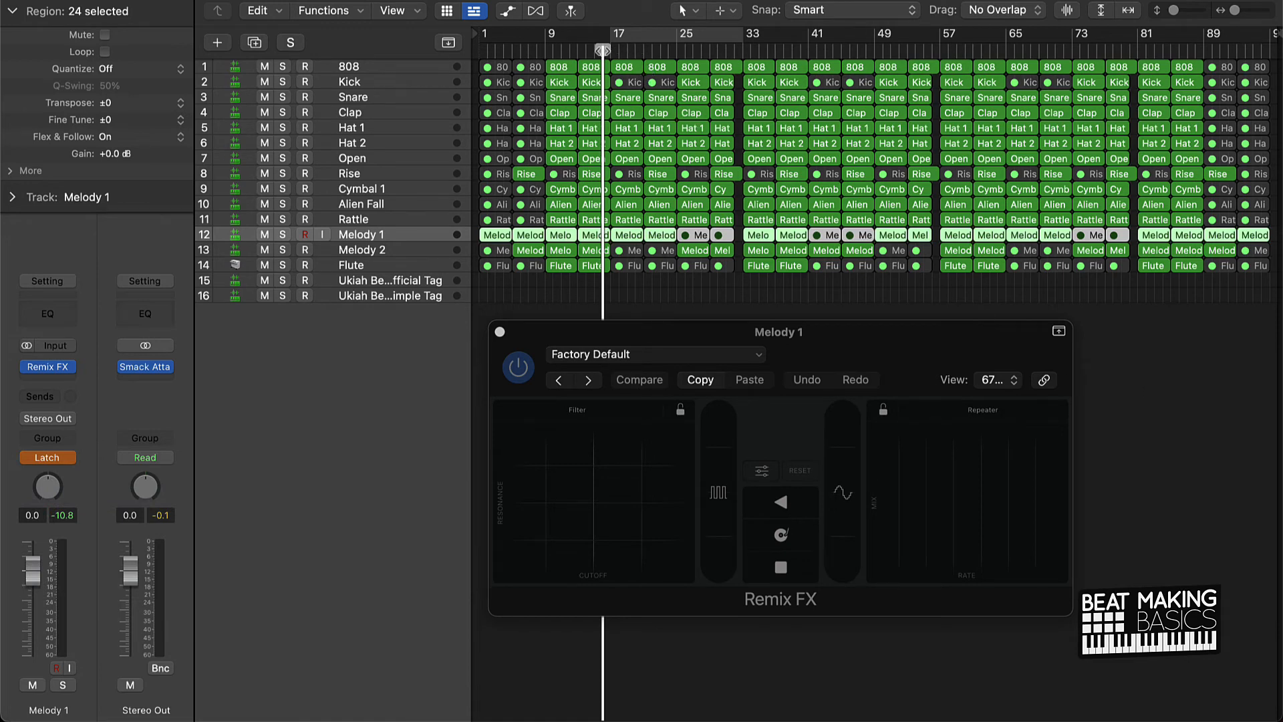
pyautogui.moveTo(604, 51)
pyautogui.mouseDown()
pyautogui.moveTo(1209, 51)
pyautogui.moveTo(603, 50)
pyautogui.mouseUp()
# - Record Remix FX gater and tape stop moves on Melody 1 during playback of the first verse, and play the passage back
pyautogui.press('space')
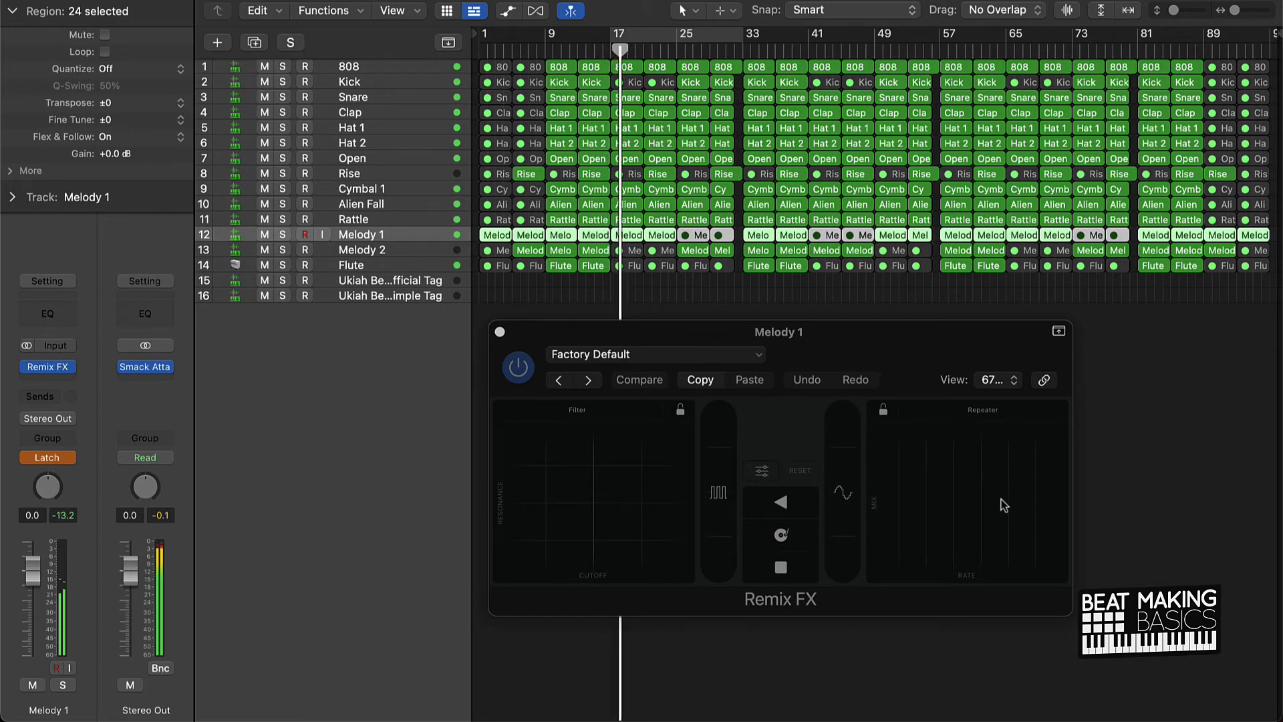
pyautogui.click(717, 547)
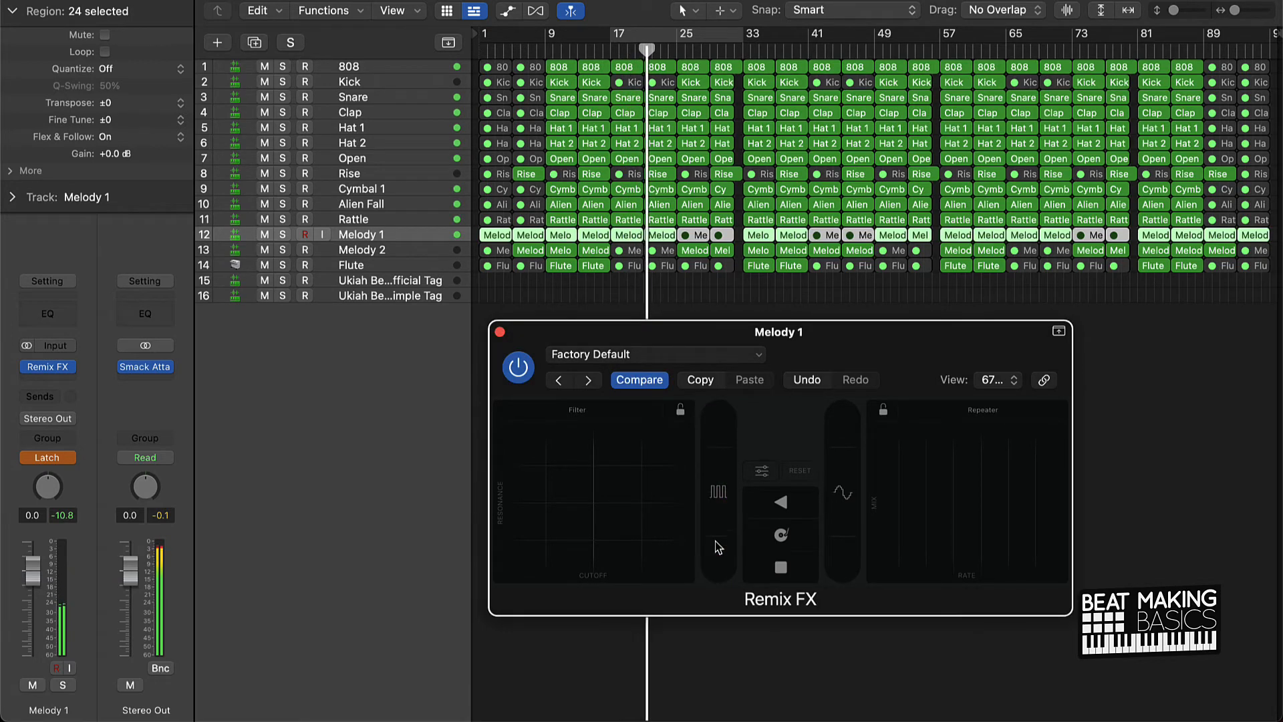
pyautogui.click(802, 570)
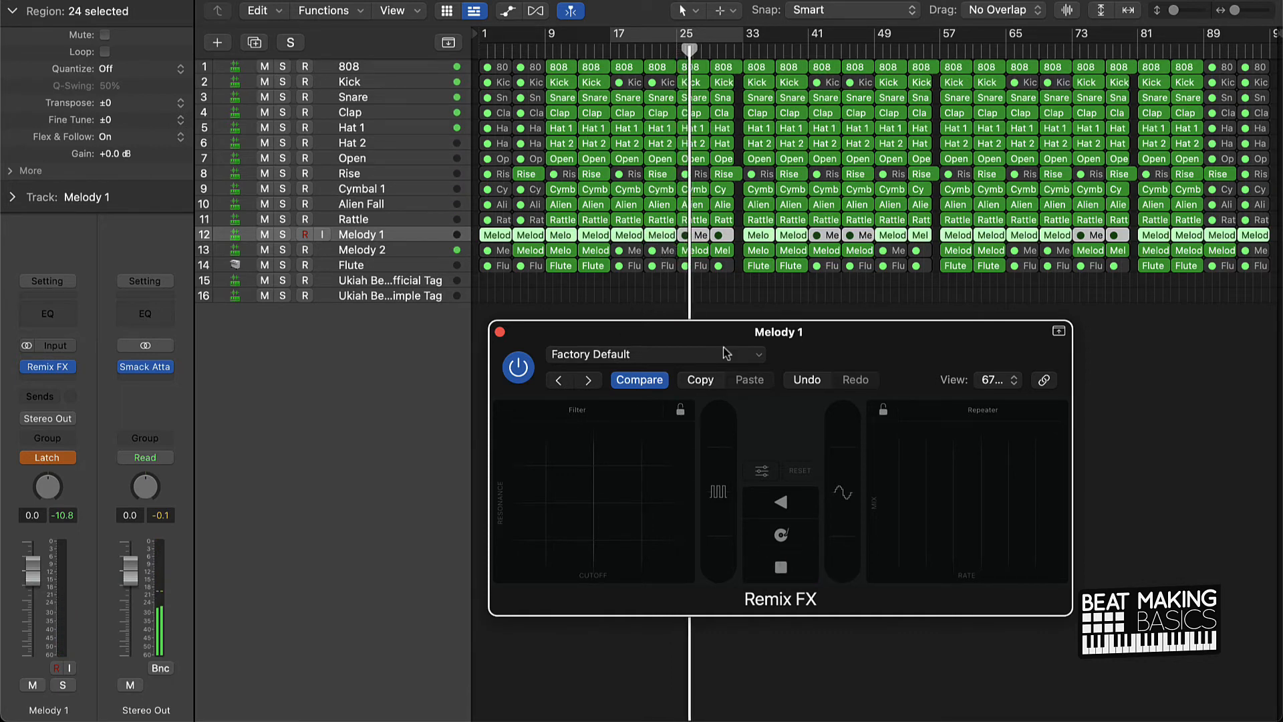
pyautogui.click(599, 52)
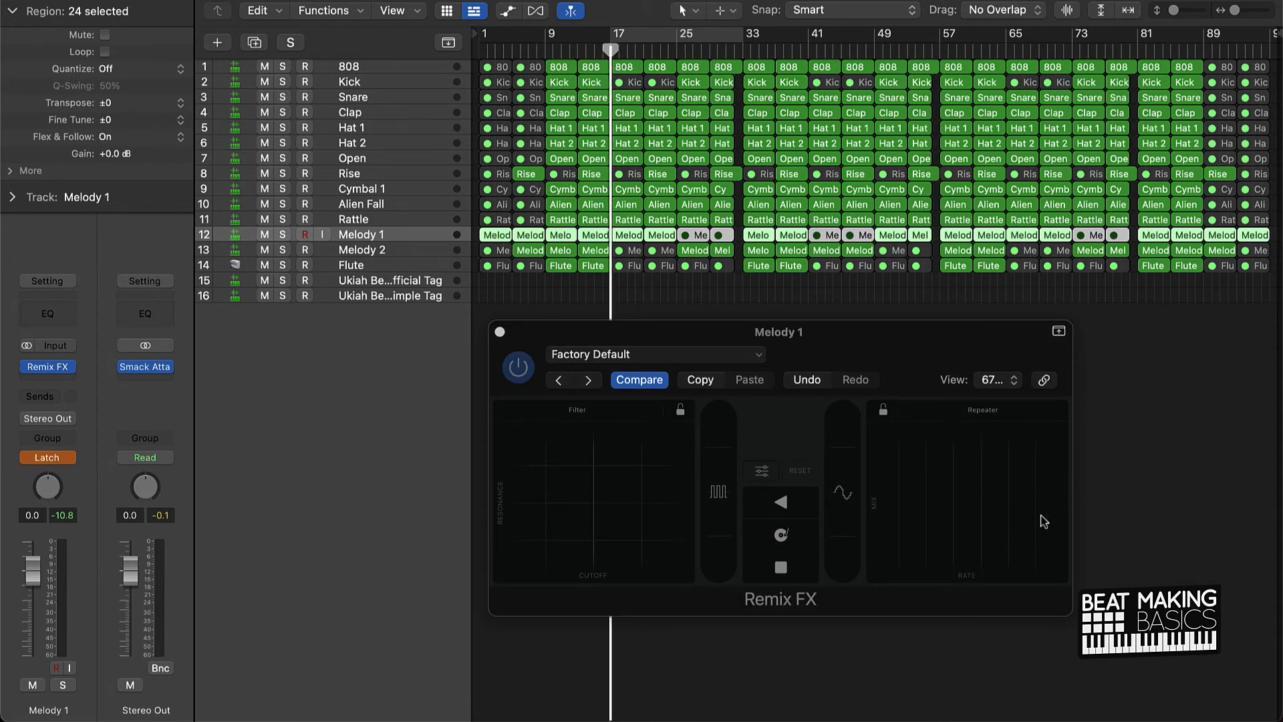
pyautogui.press('space')
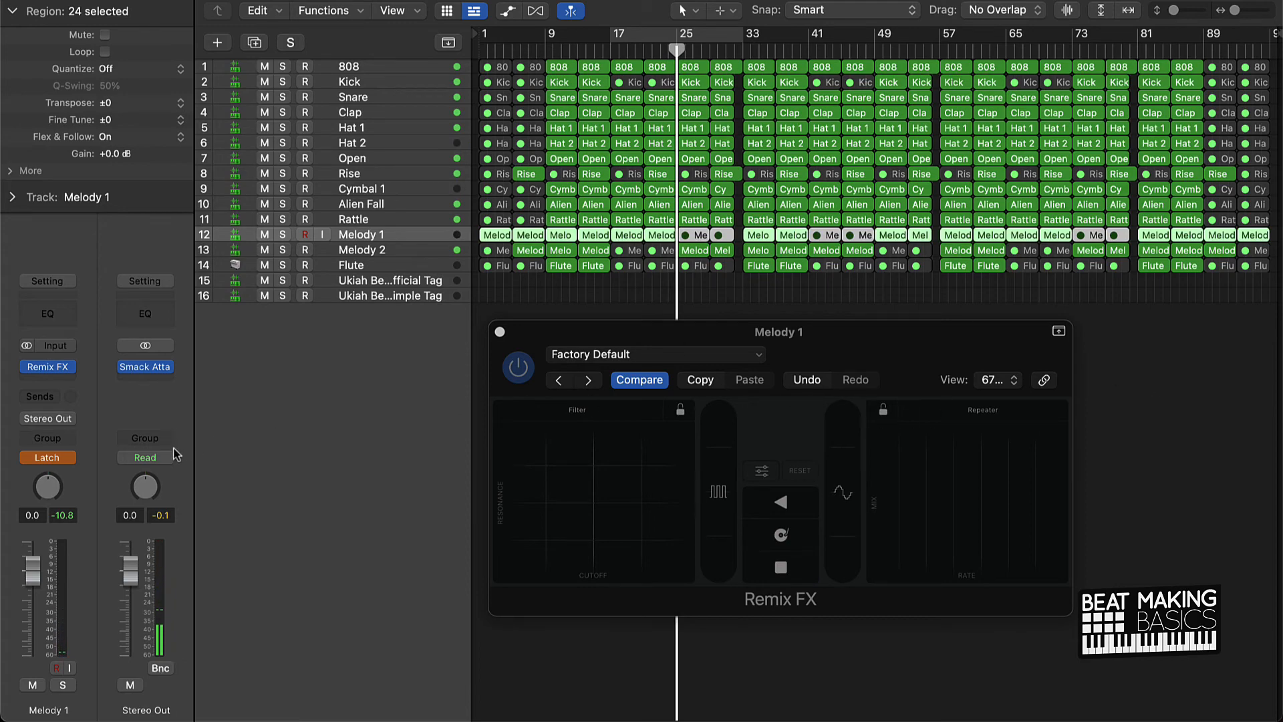
# - Show track automation with the Remix FX window moved clear of Melody 1, and set that track's automation mode to Read
pyautogui.press('a')
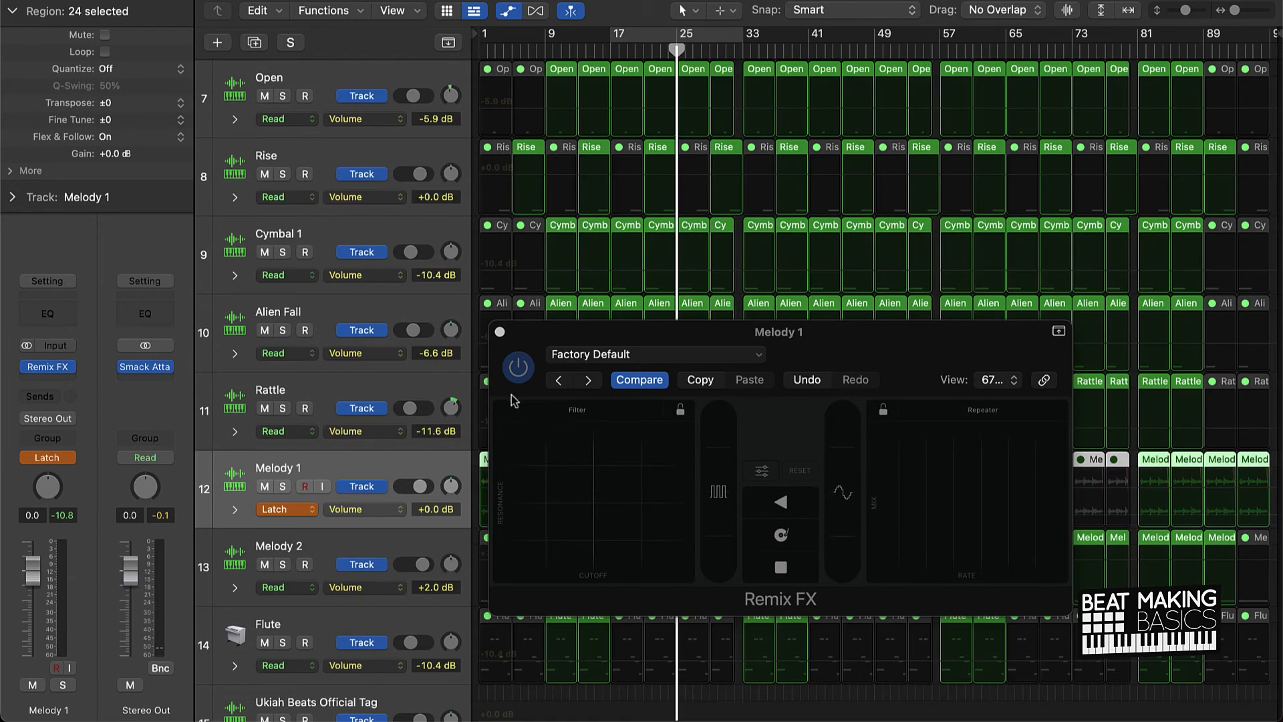
pyautogui.moveTo(831, 351); pyautogui.dragTo(812, 61)
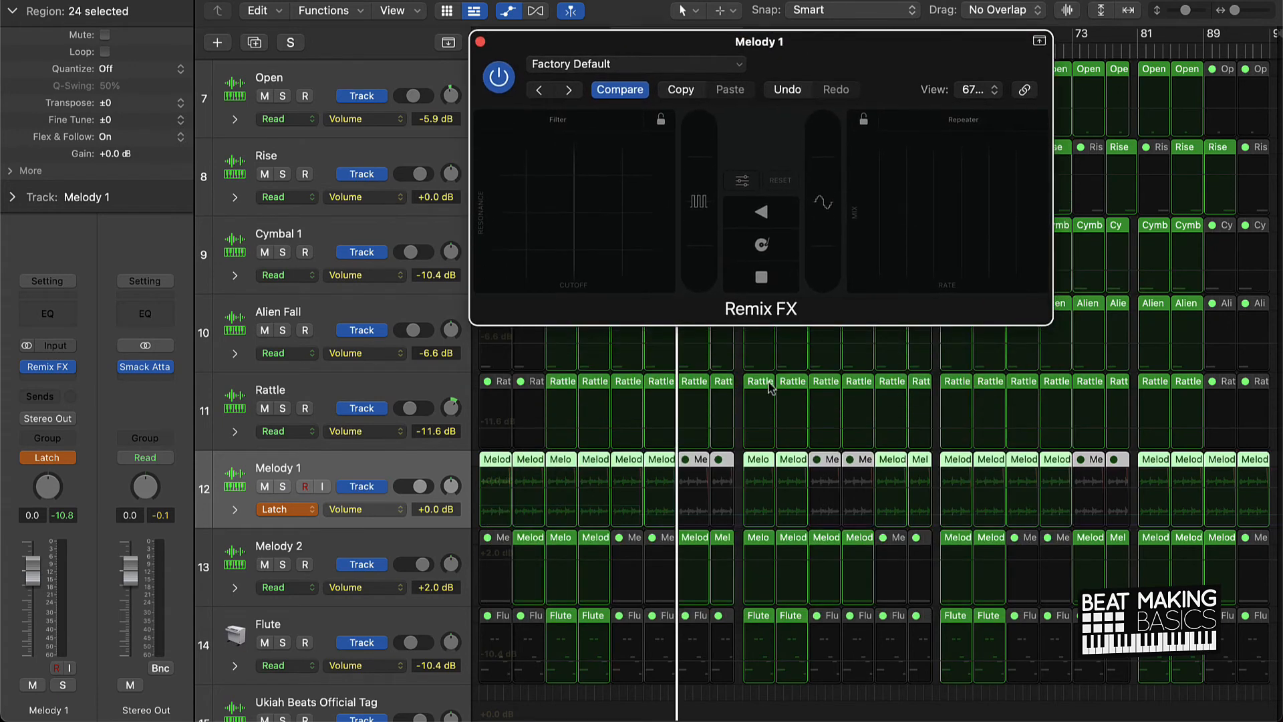
pyautogui.click(311, 511)
pyautogui.click(314, 476)
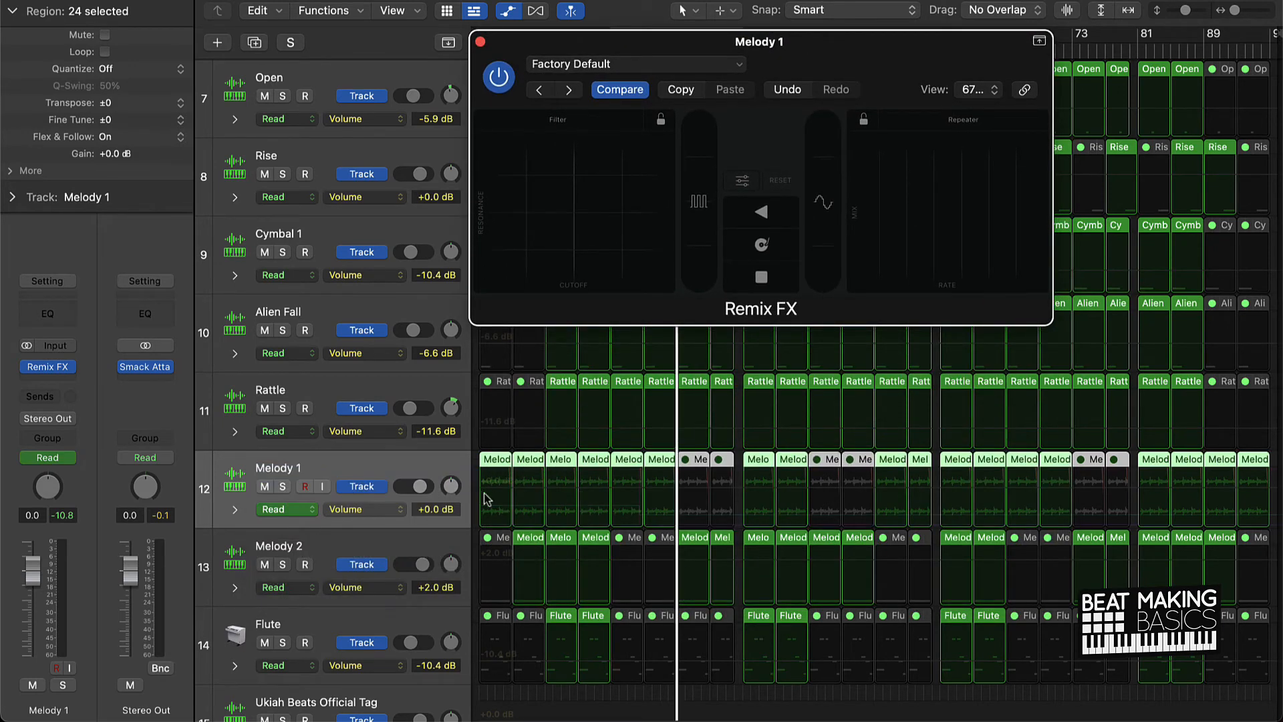
# - Display the Remix FX Gater On/Off automation on Melody 1 and bring its recorded block just before bar 21 into close view
pyautogui.scroll(6, 487, 500)
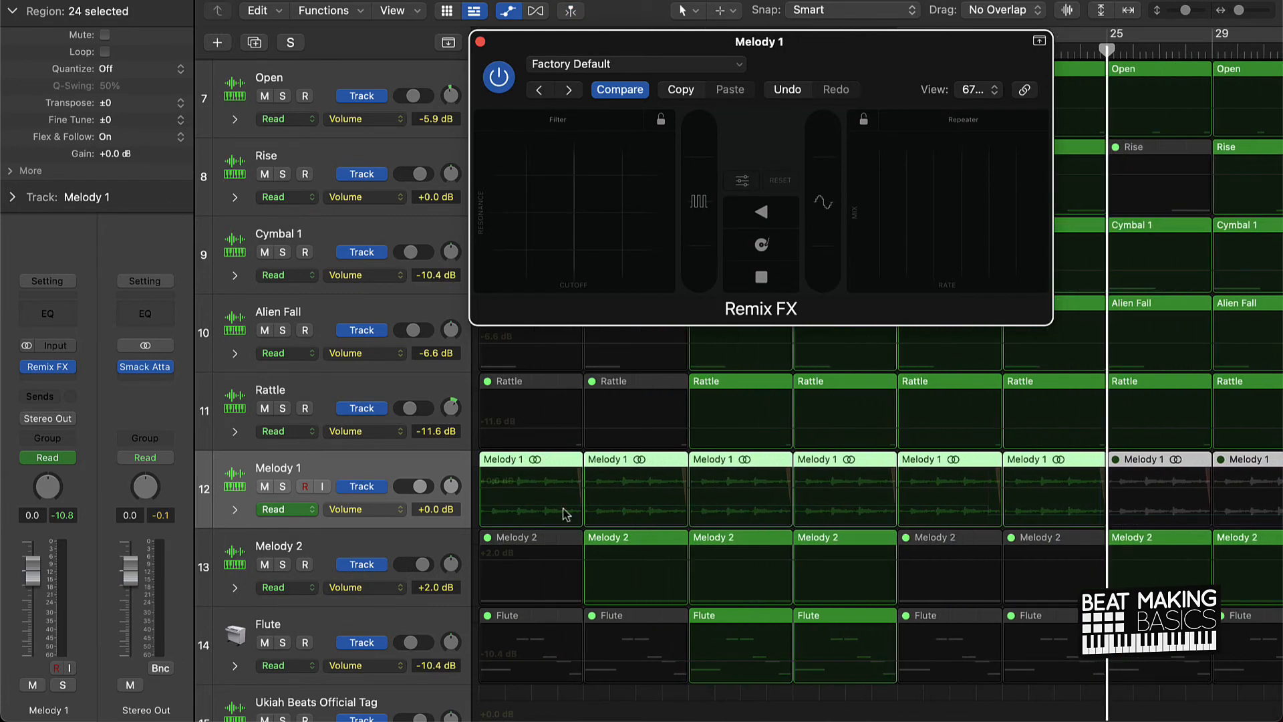
pyautogui.hscroll(3, 766, 531)
pyautogui.click(398, 510)
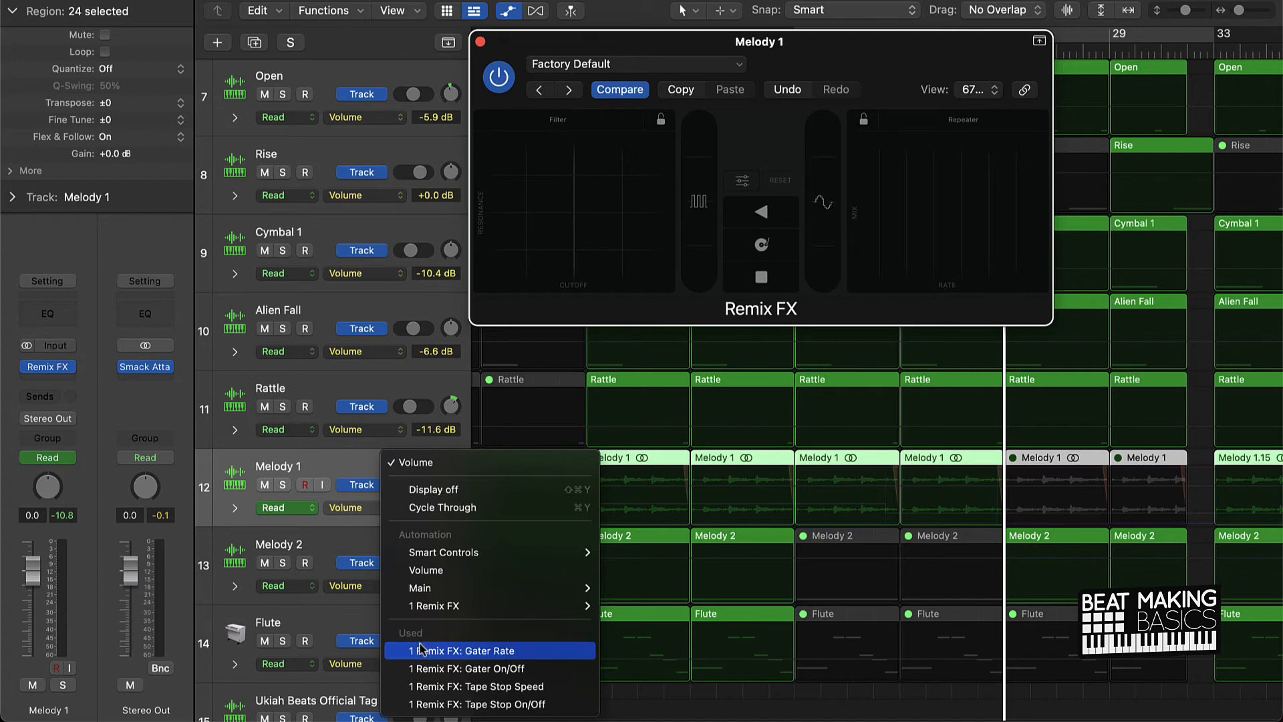
pyautogui.click(503, 669)
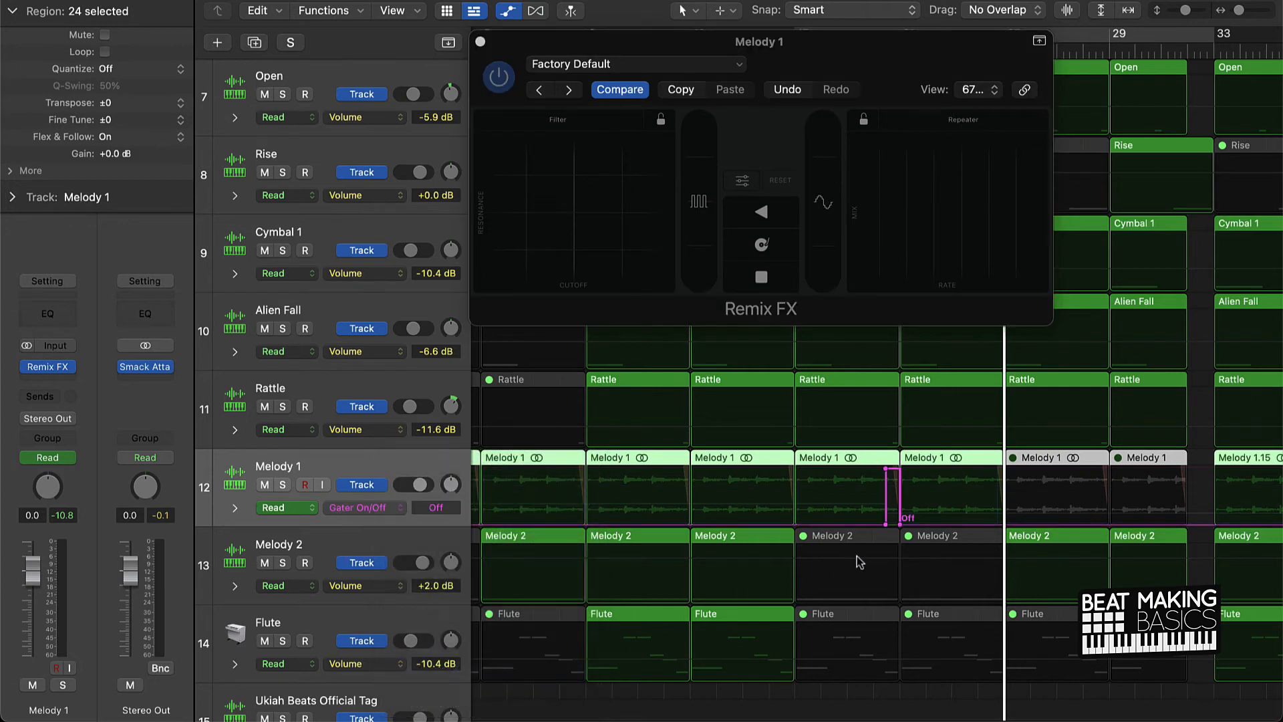
pyautogui.scroll(3, 901, 548)
pyautogui.hscroll(8, 900, 548)
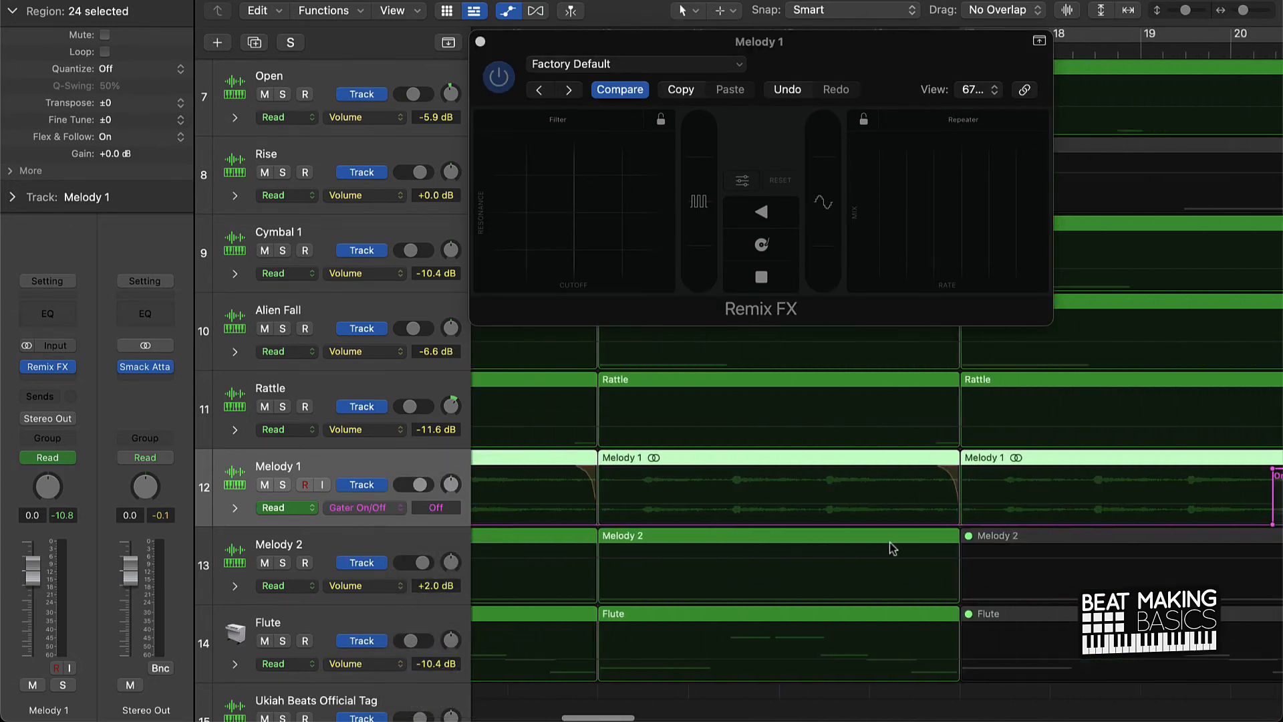
pyautogui.scroll(5, 966, 545)
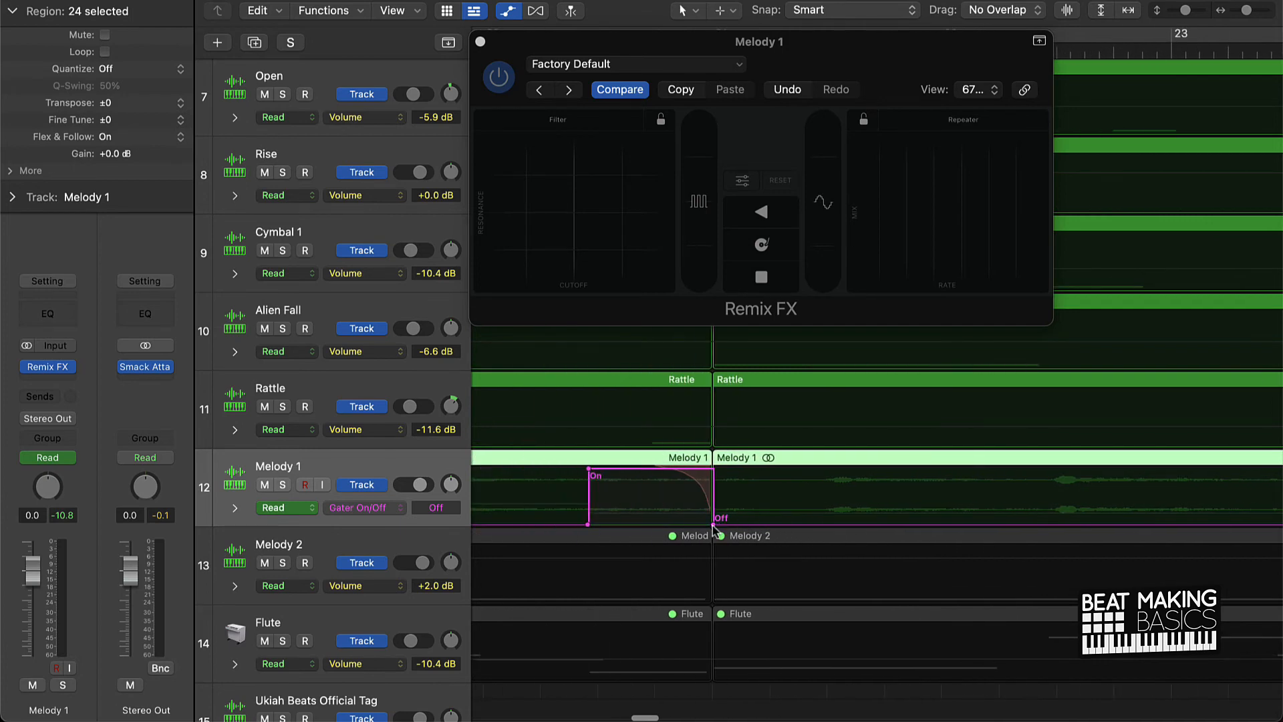
# - Zoom out from the gater block, check which Remix FX parameters are automated on Melody 1, and hide track automation
pyautogui.click(713, 526)
pyautogui.press('space')
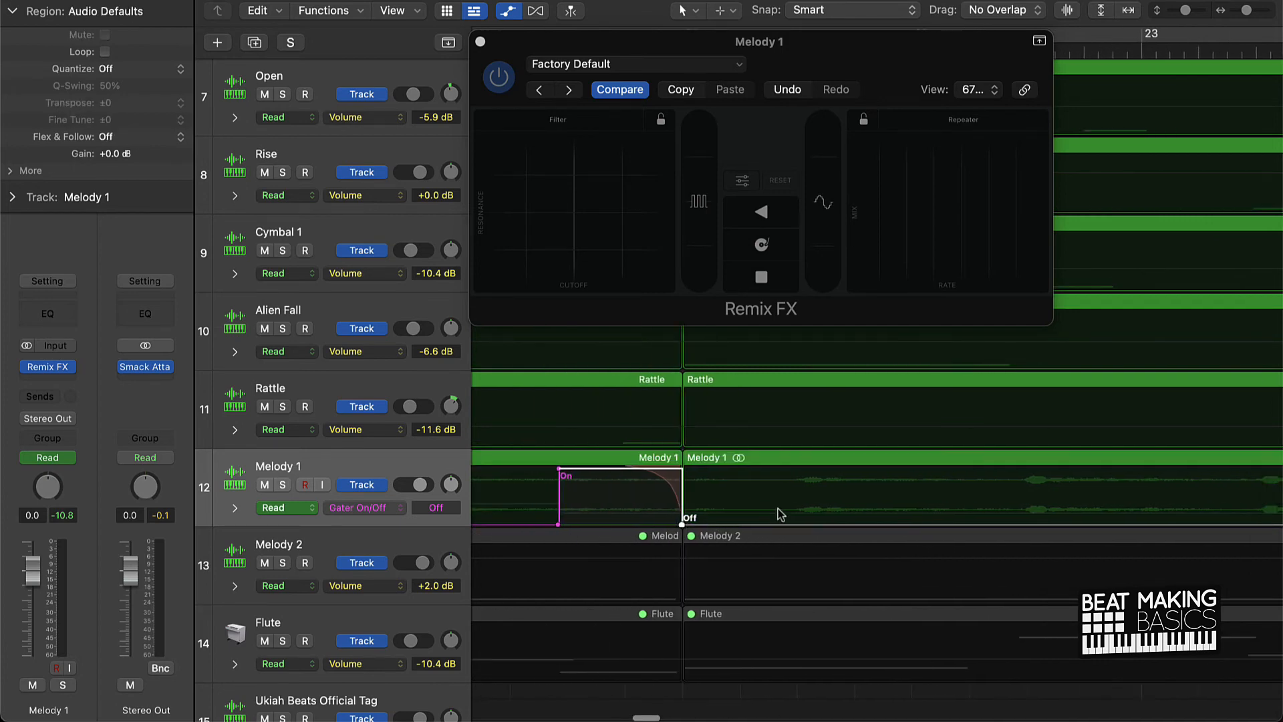
pyautogui.scroll(-10, 772, 514)
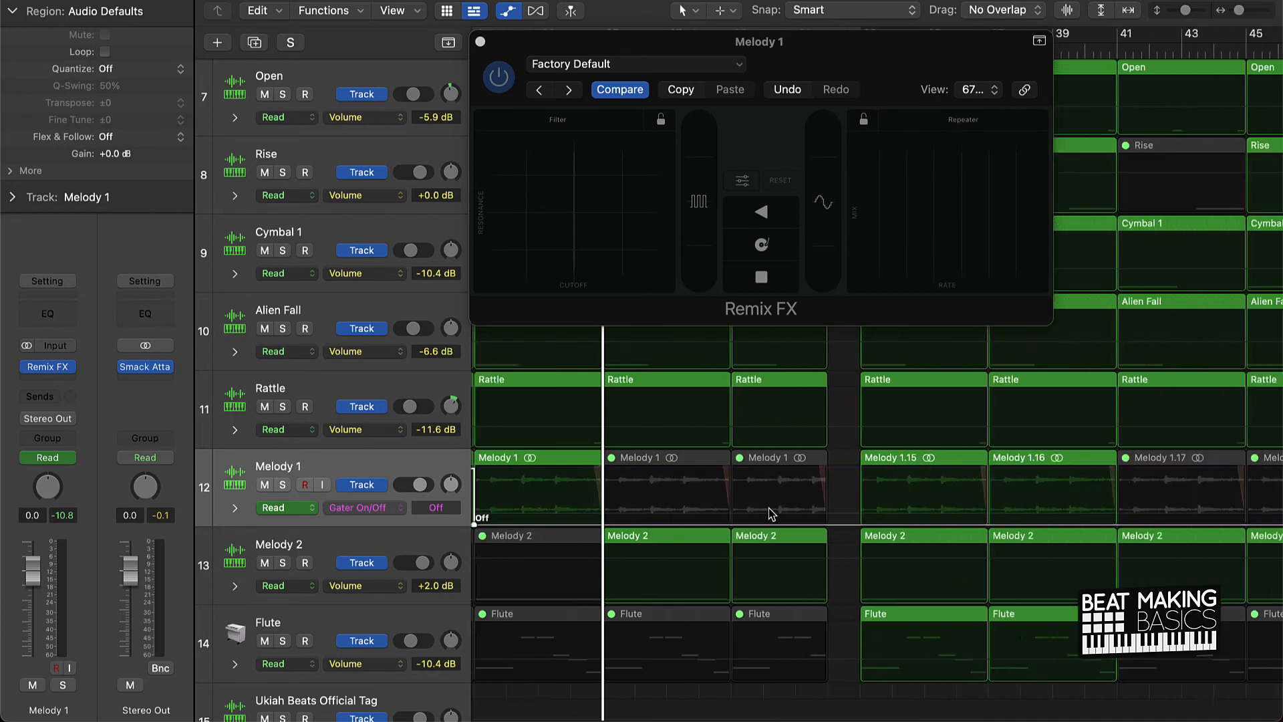
pyautogui.scroll(-2, 757, 513)
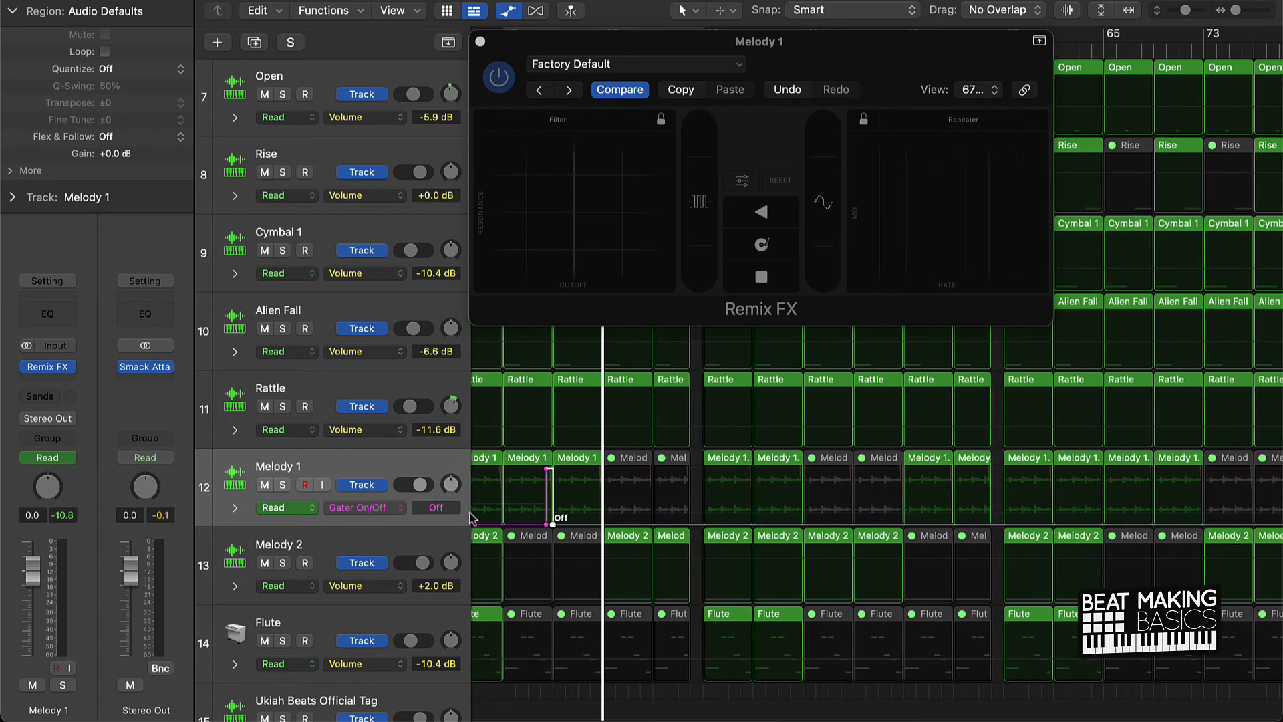
pyautogui.click(399, 510)
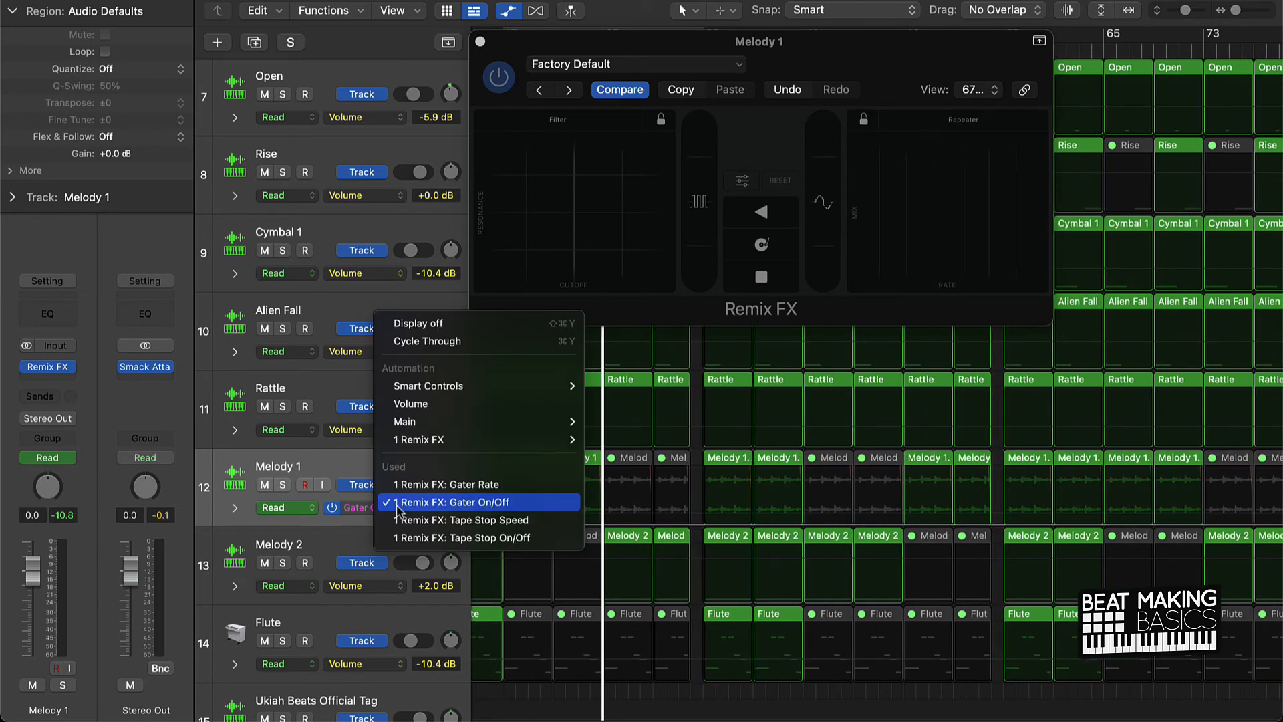
pyautogui.click(346, 464)
pyautogui.press('a')
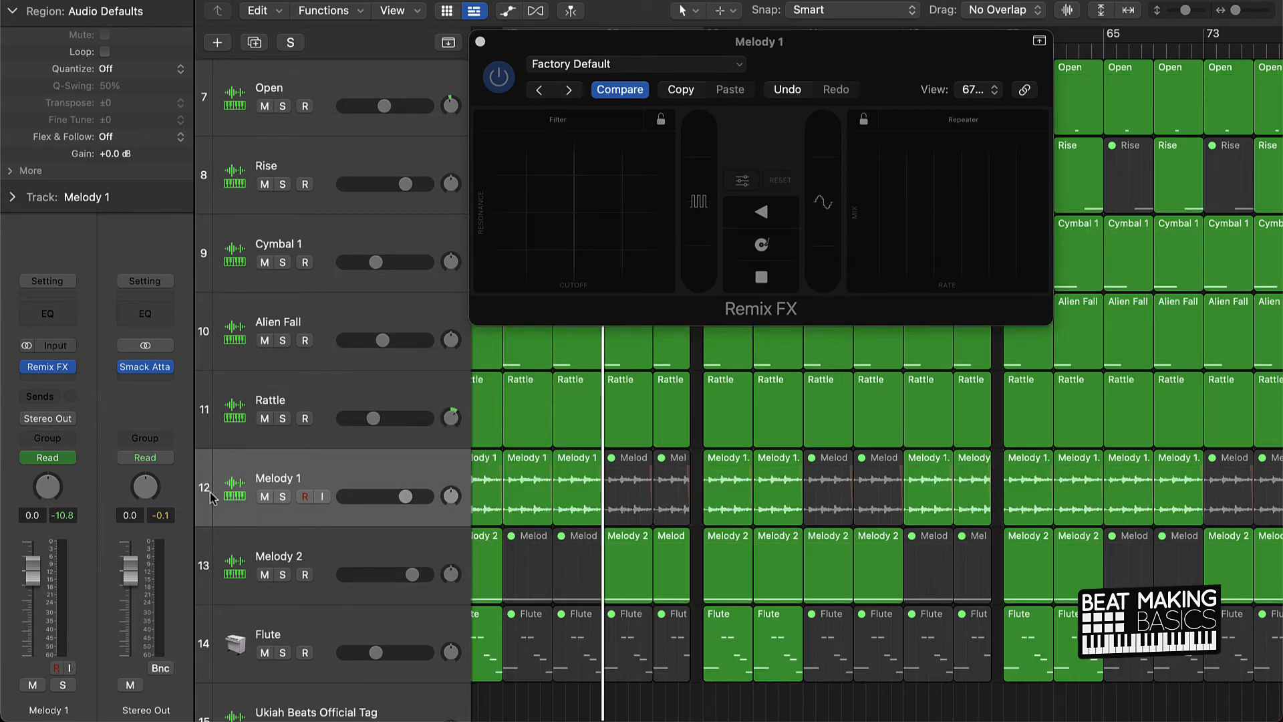
# - Set the Melody 1 track's automation mode to Latch and move the Remix FX window off the ruler to position the playhead just before bar 49
pyautogui.click(67, 458)
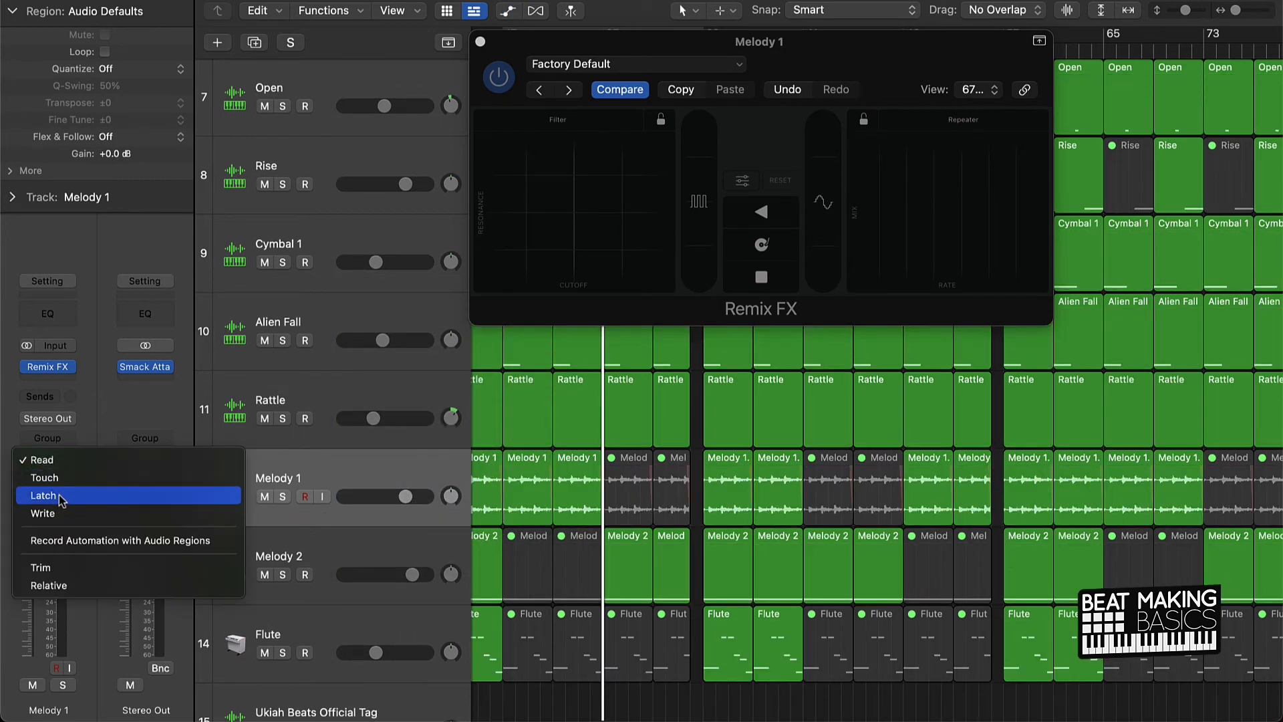
pyautogui.click(63, 498)
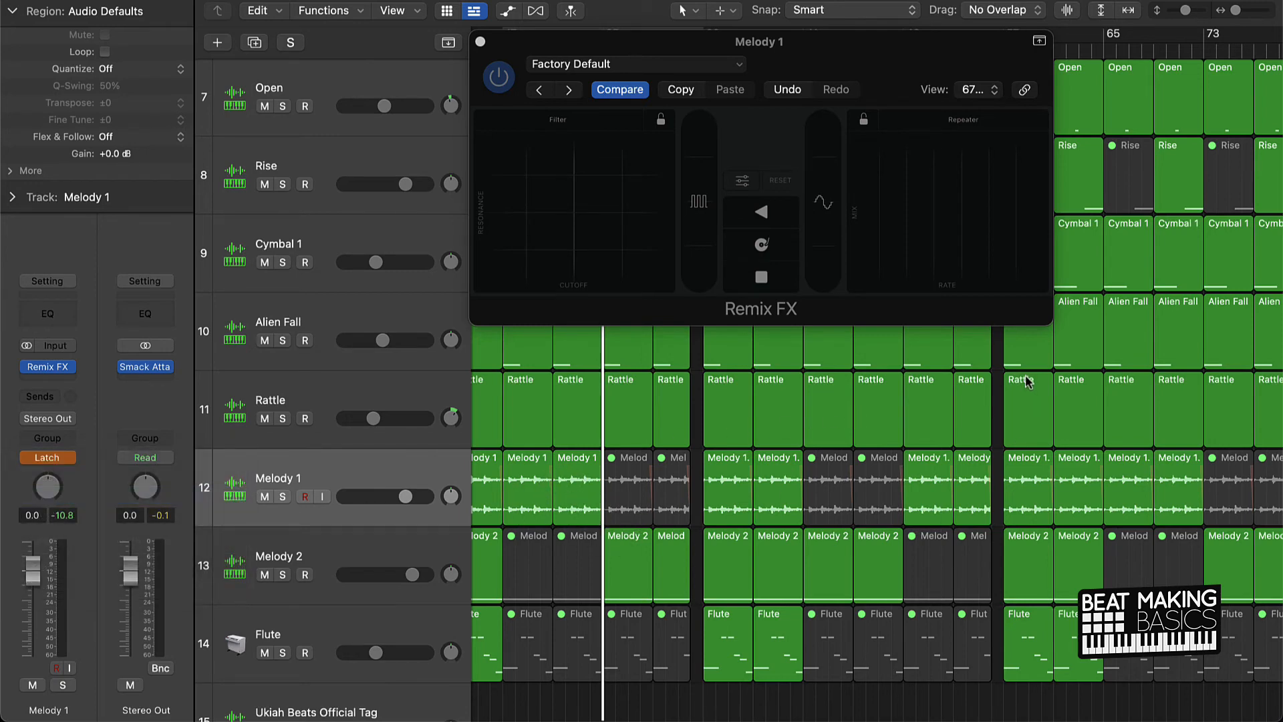
pyautogui.moveTo(915, 45); pyautogui.dragTo(680, 267)
pyautogui.click(892, 48)
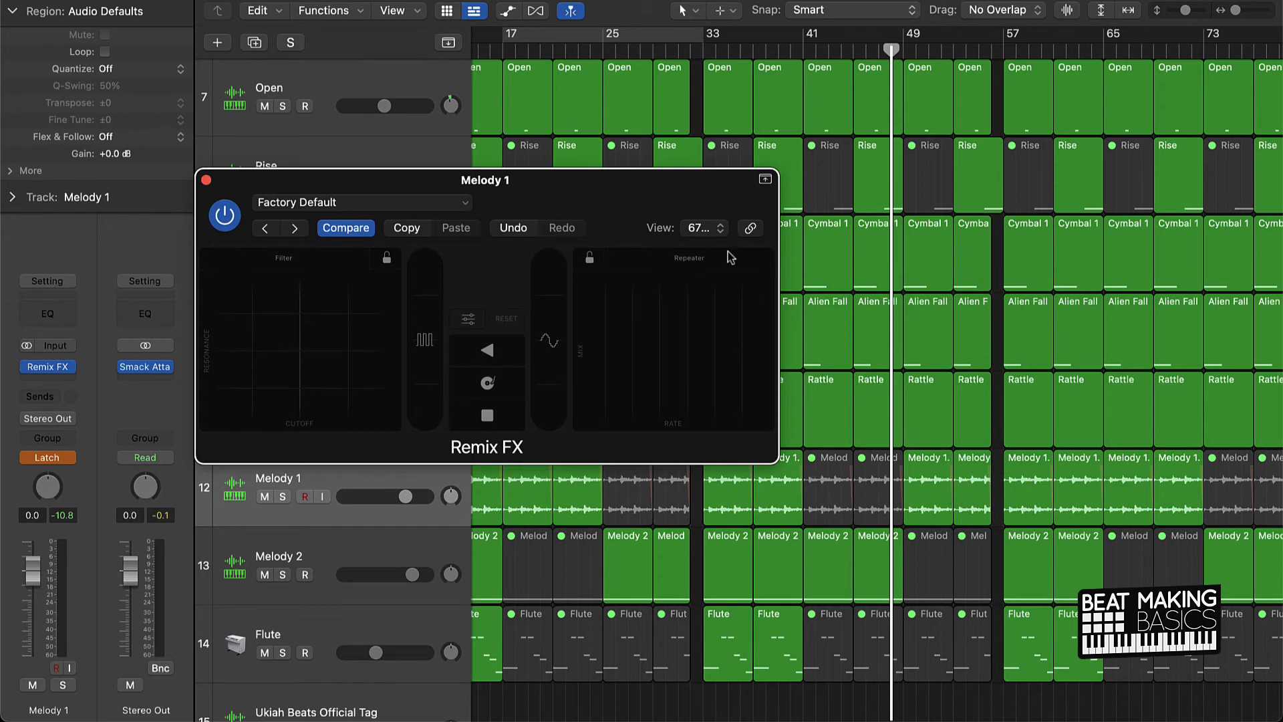
# - Record Remix FX filter and gater moves on Melody 1 during playback from just before bar 49 through to bar 73
pyautogui.press('space')
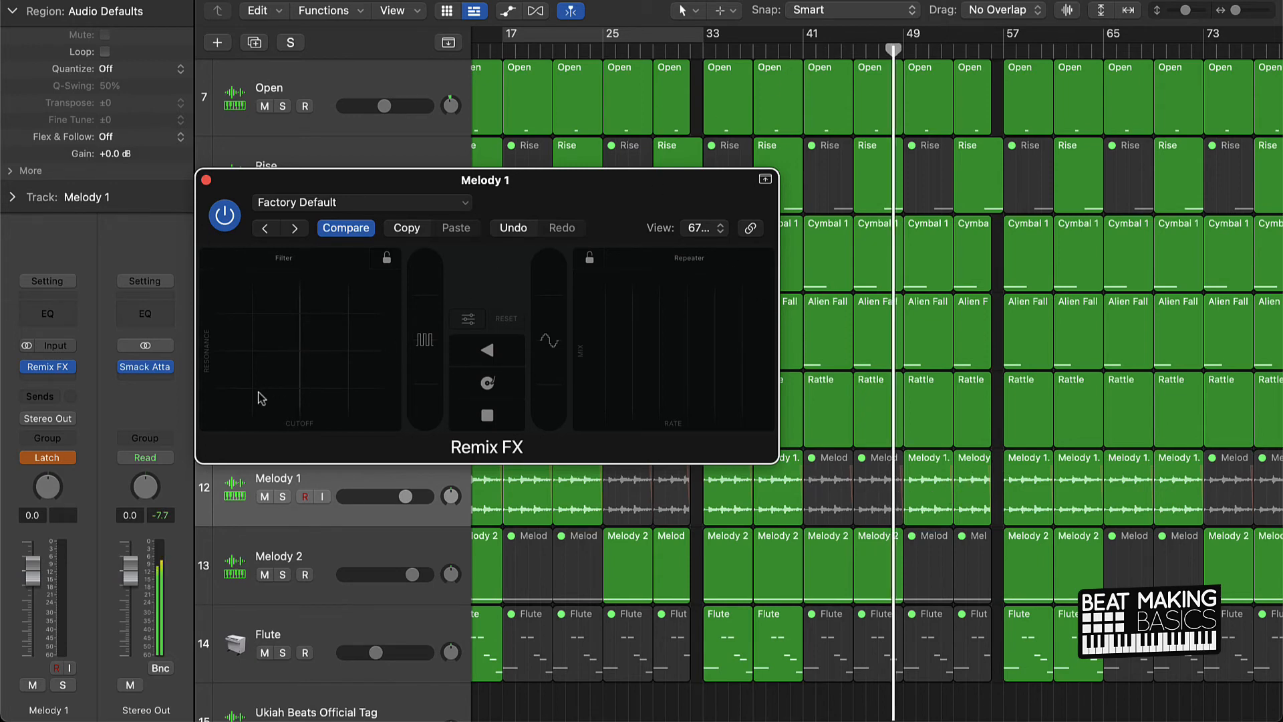
pyautogui.moveTo(243, 380); pyautogui.dragTo(283, 360)
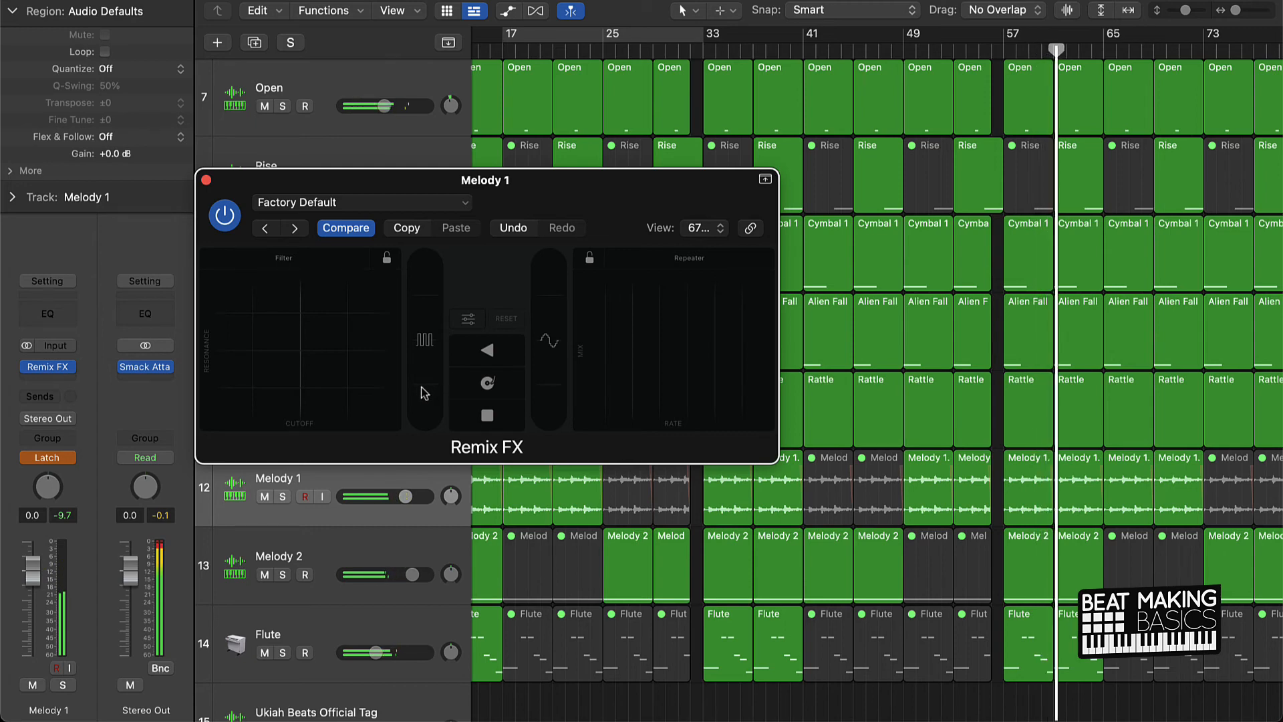
pyautogui.scroll(3, 1088, 317)
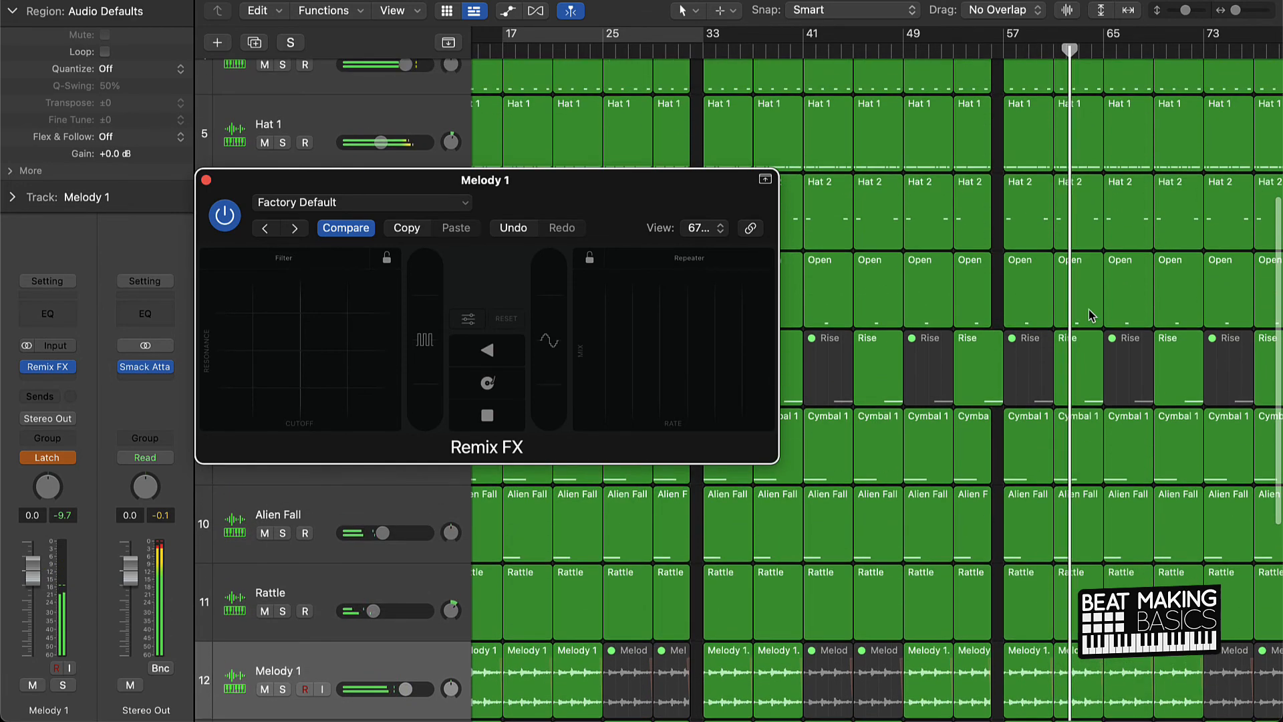
pyautogui.scroll(-3, 427, 398)
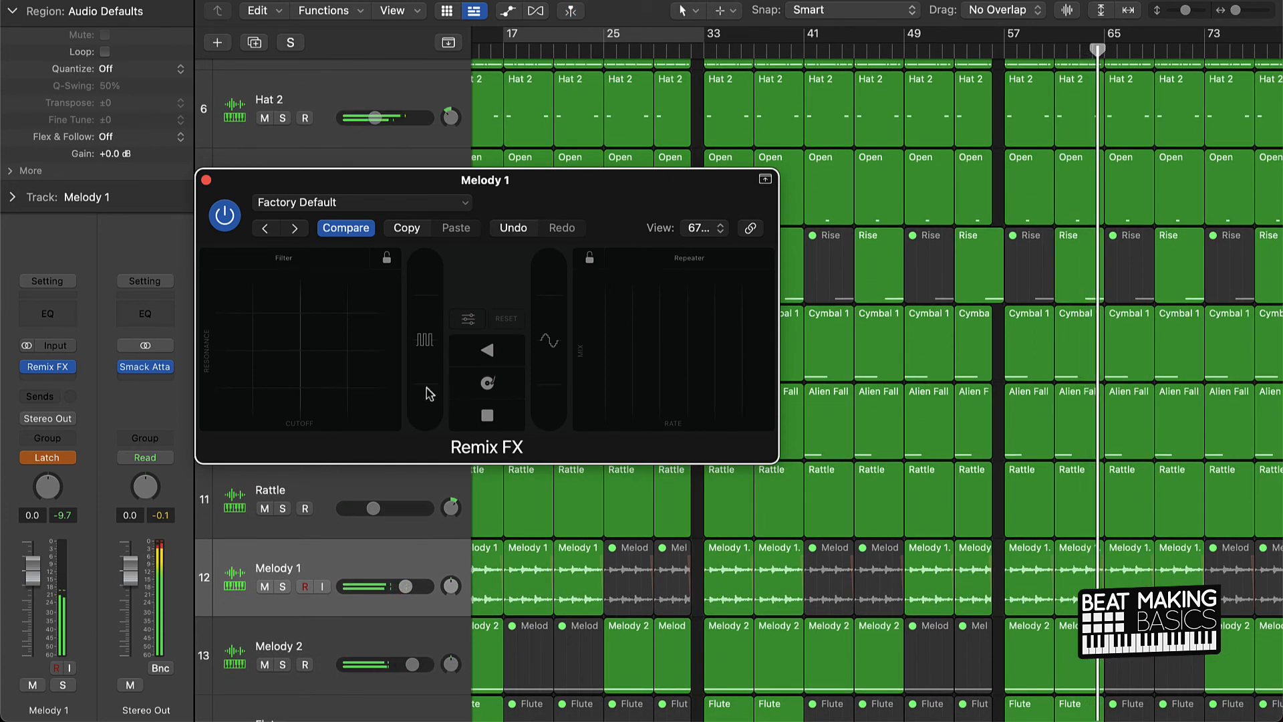
pyautogui.moveTo(424, 387); pyautogui.dragTo(430, 309)
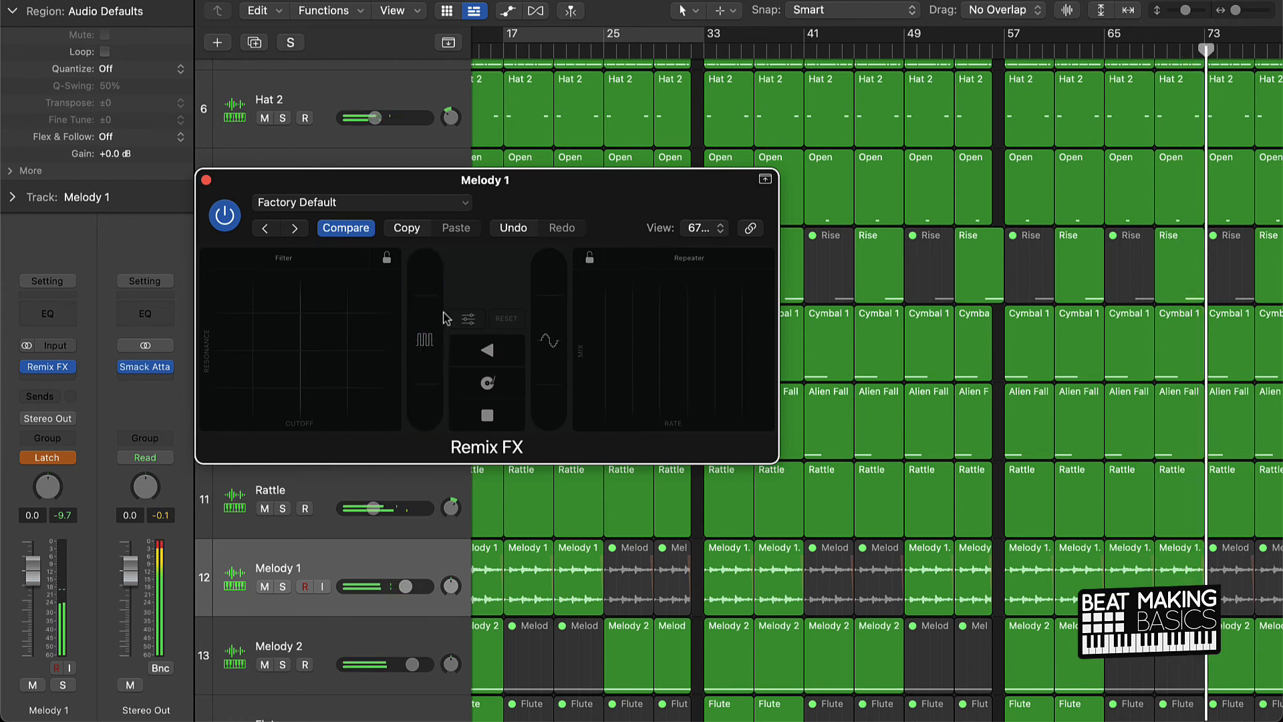
# - Close the Remix FX window and set the Melody 1 track's automation mode back to Read
pyautogui.click(206, 180)
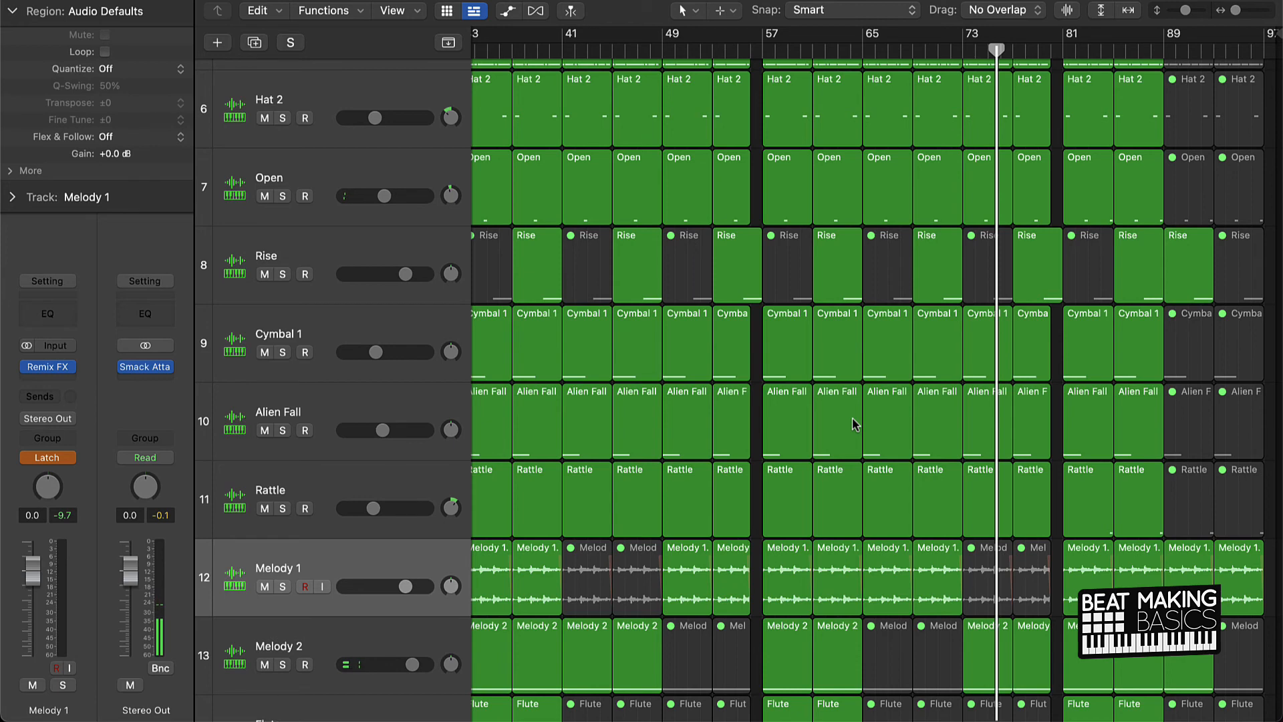
pyautogui.scroll(-6, 854, 424)
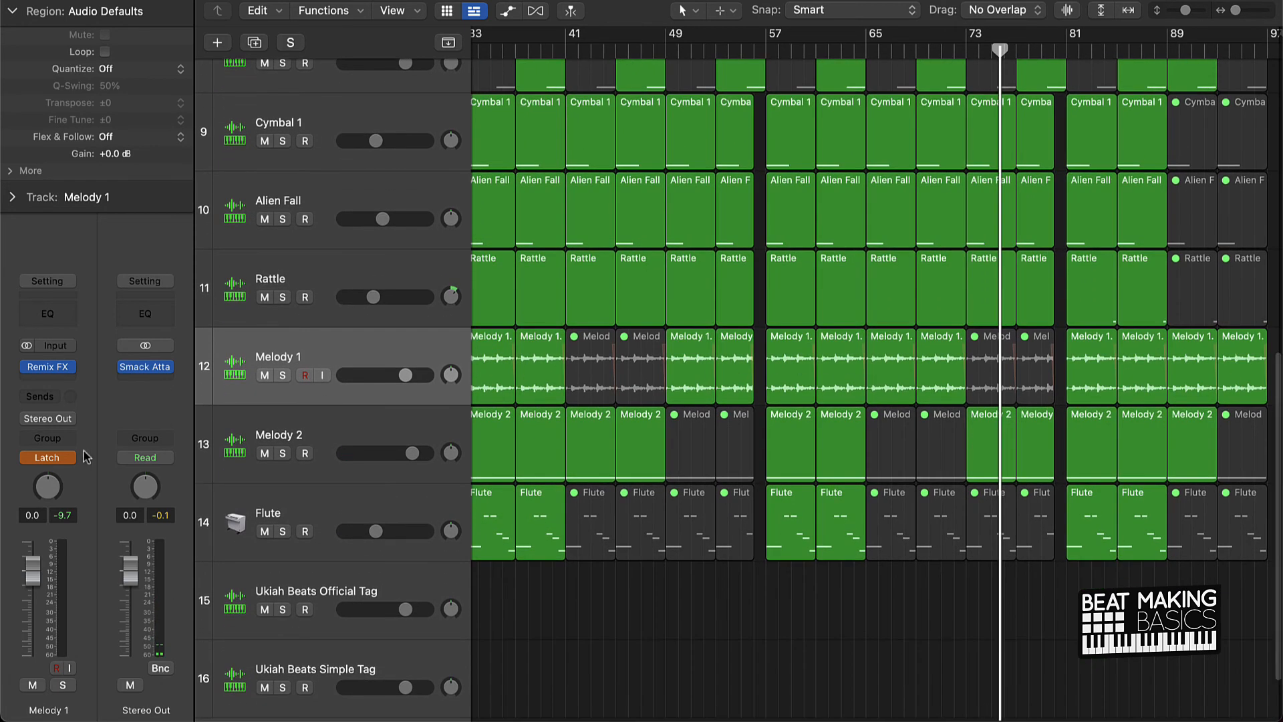
pyautogui.click(72, 462)
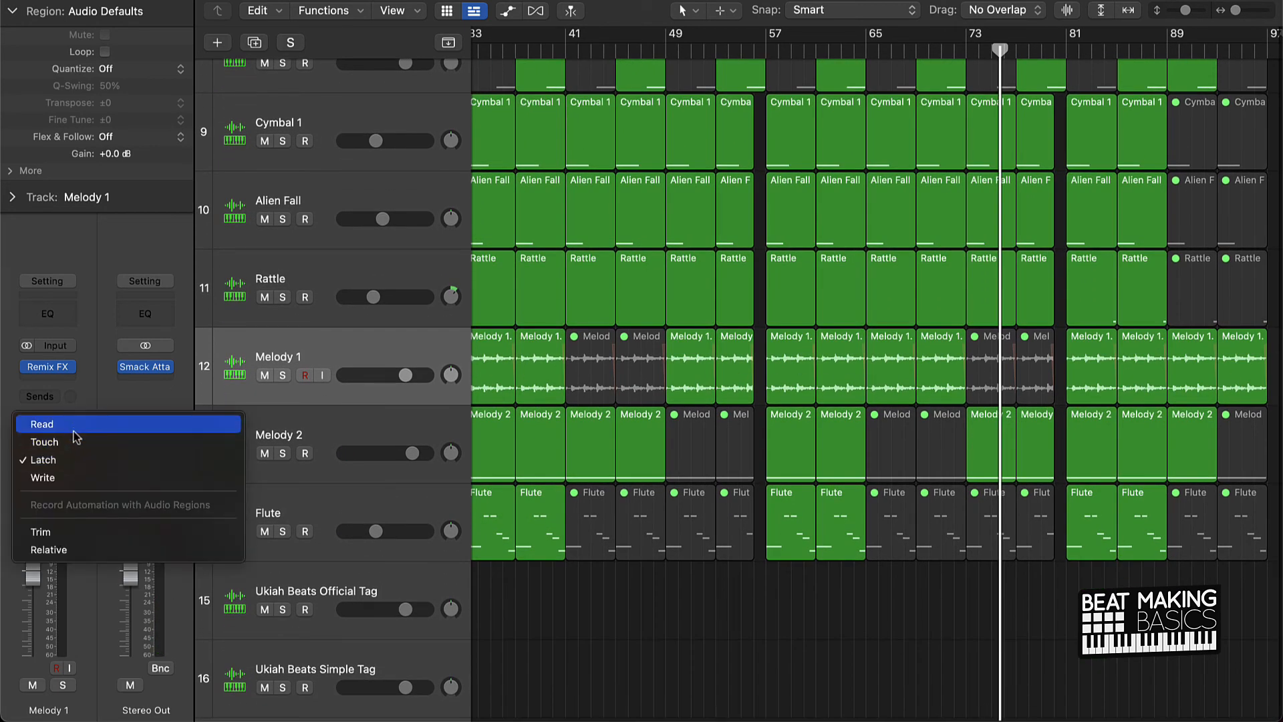
pyautogui.click(73, 433)
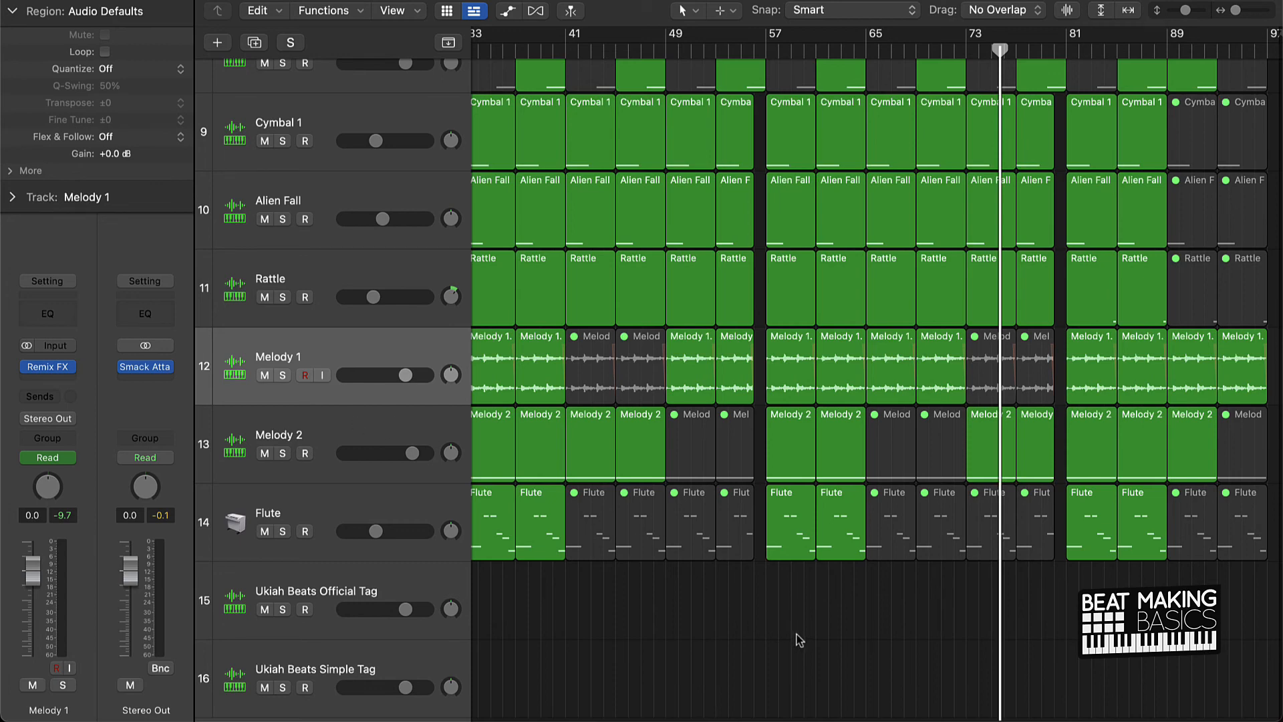
# - Zoom out to view the complete arrangement from bar 1 with all 16 tracks
pyautogui.keyDown('ctrl'); pyautogui.keyDown('alt'); pyautogui.click(680, 574); pyautogui.keyUp('alt'); pyautogui.keyUp('ctrl')
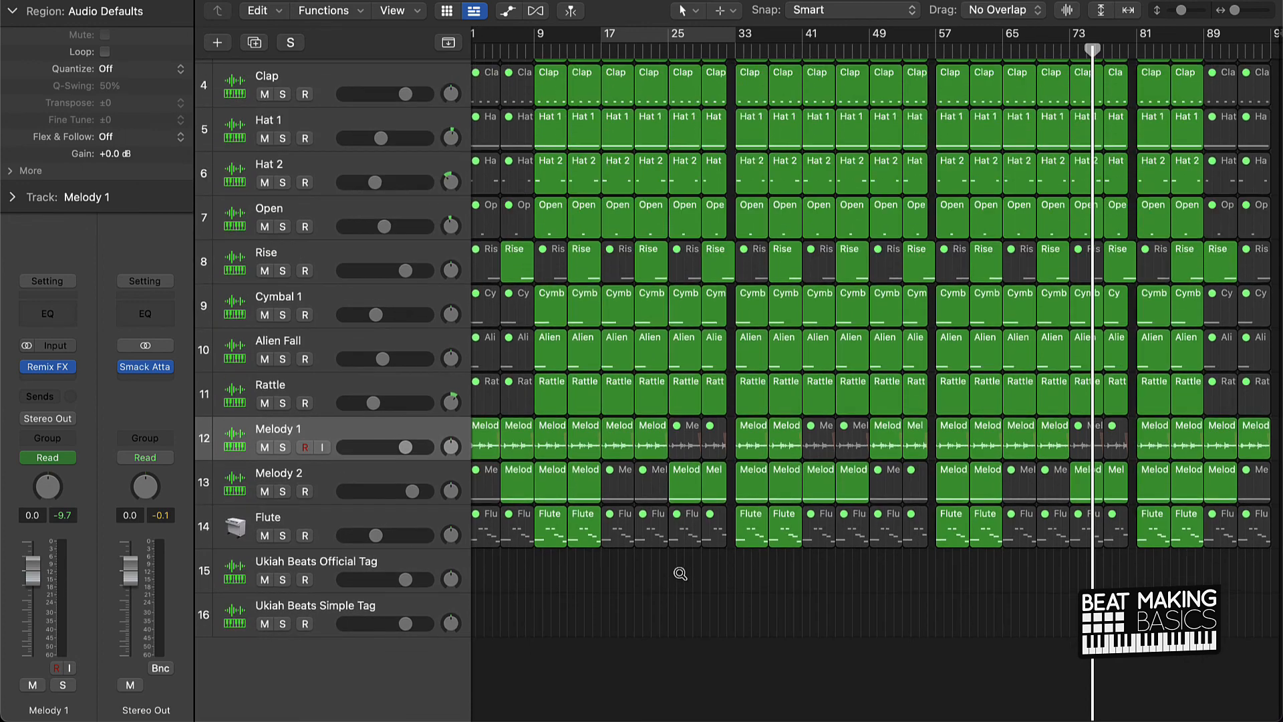
pyautogui.scroll(-5, 680, 575)
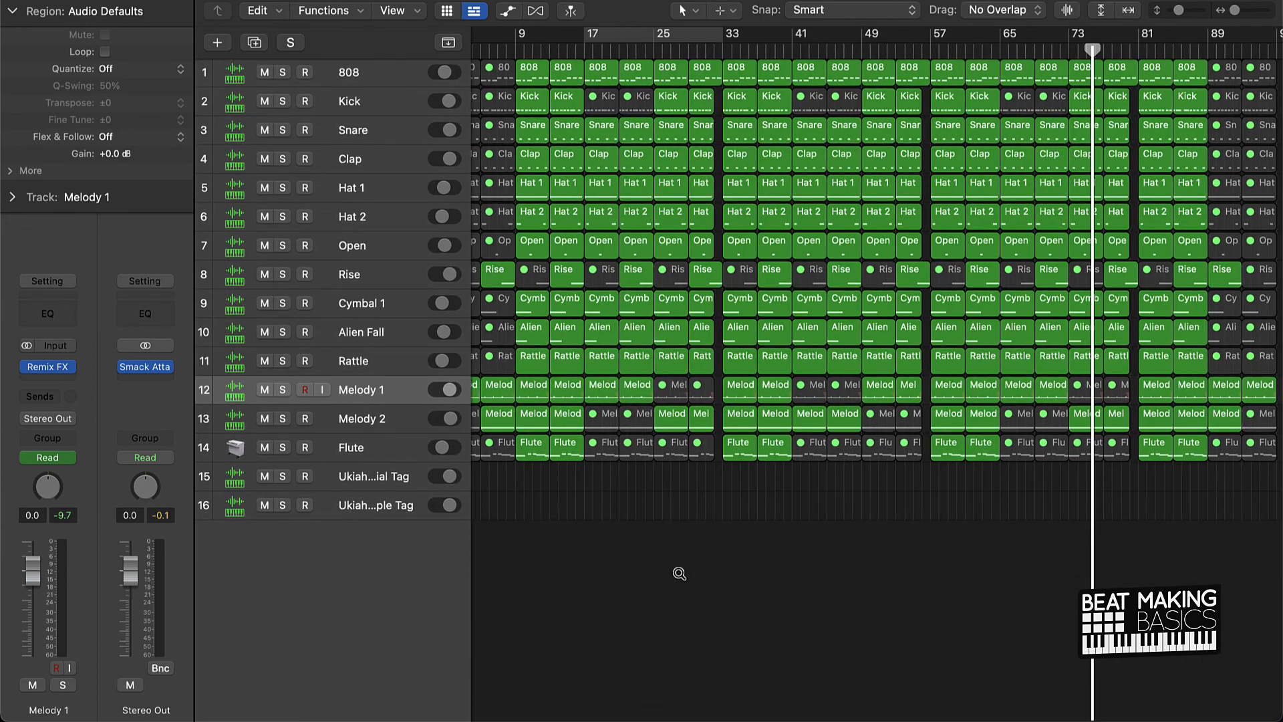
pyautogui.scroll(-3, 639, 520)
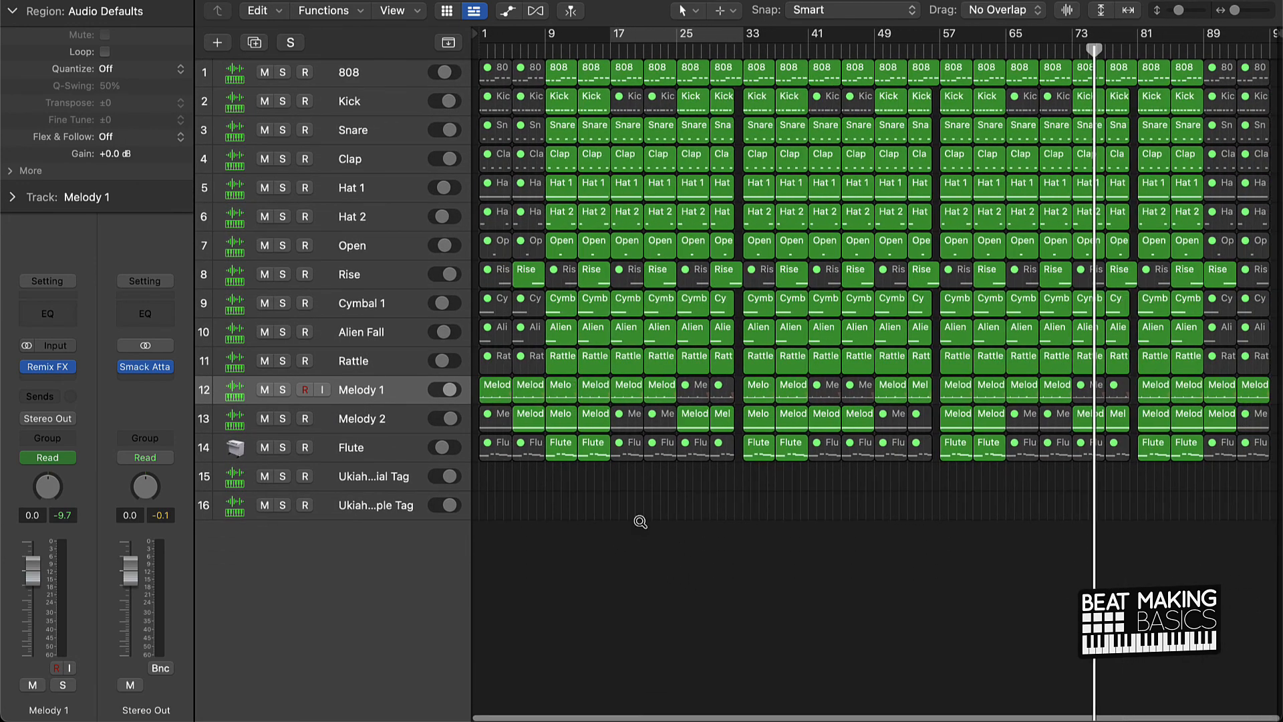